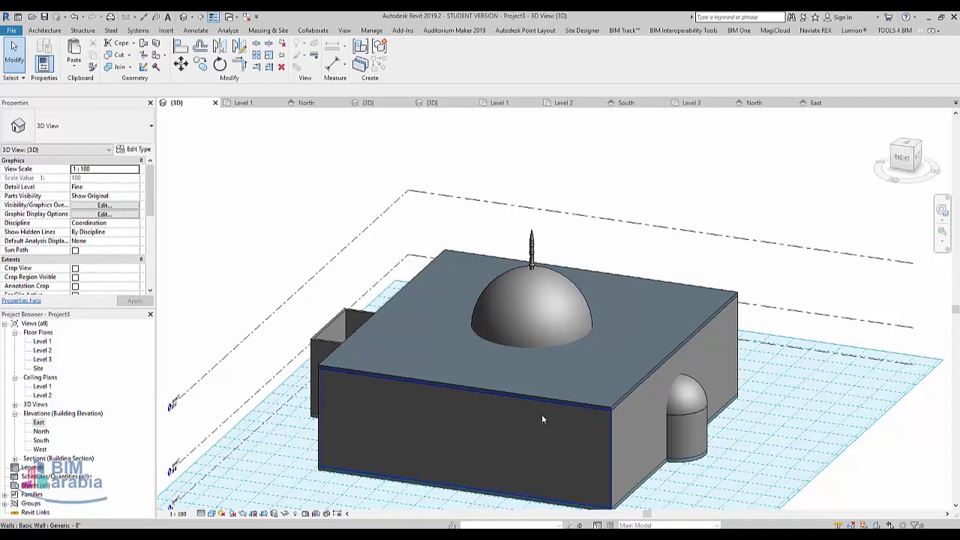
From a top view, start architectural walls with the top constraint set to Level 3
click(908, 144)
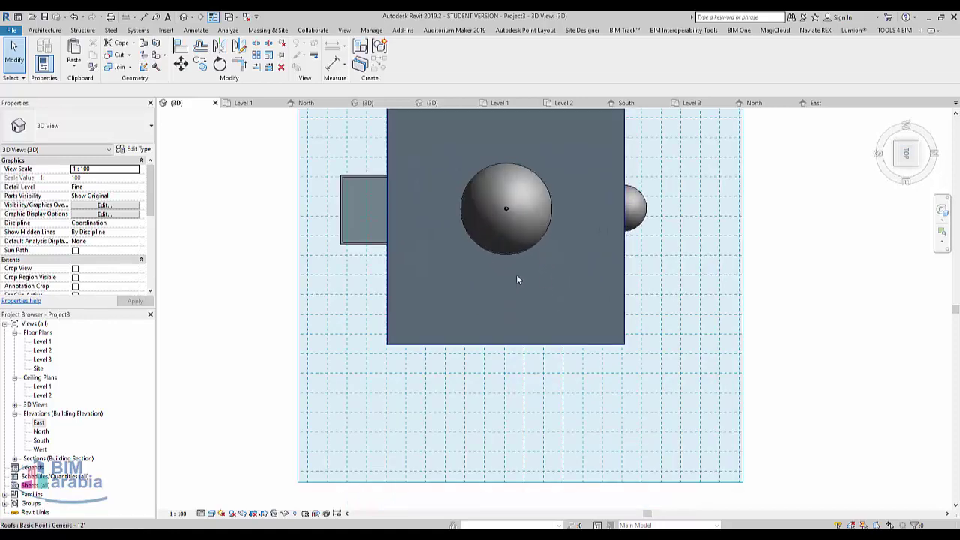
click(44, 30)
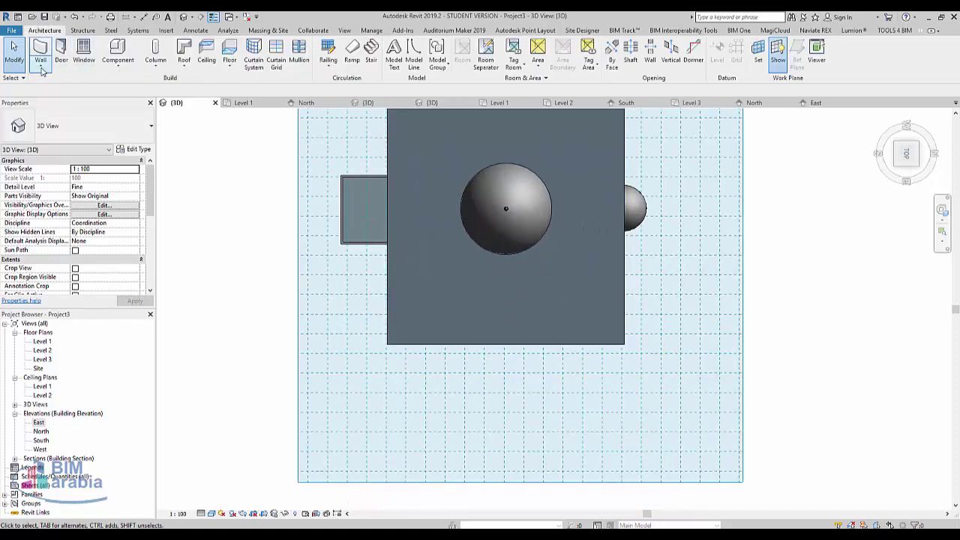
click(41, 69)
click(67, 78)
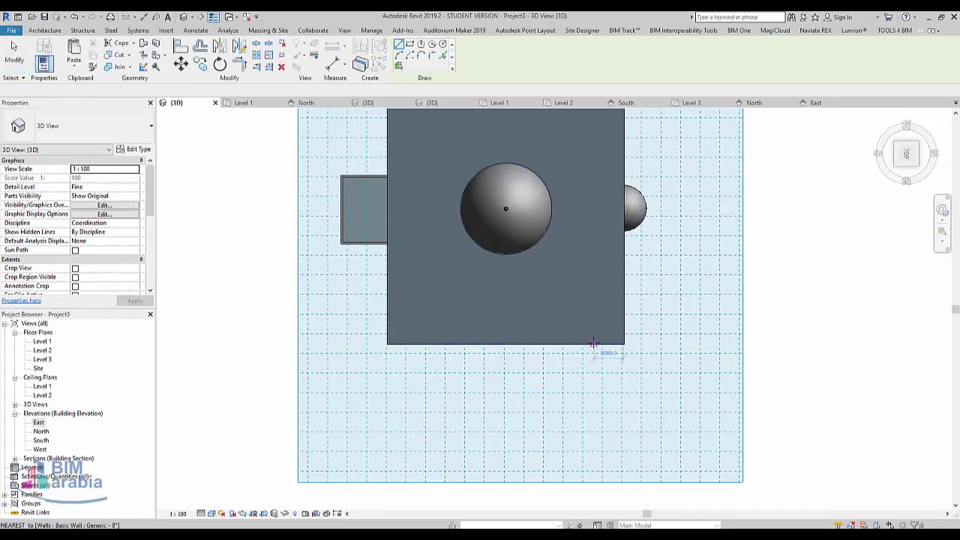
scroll(593, 344, up, 3)
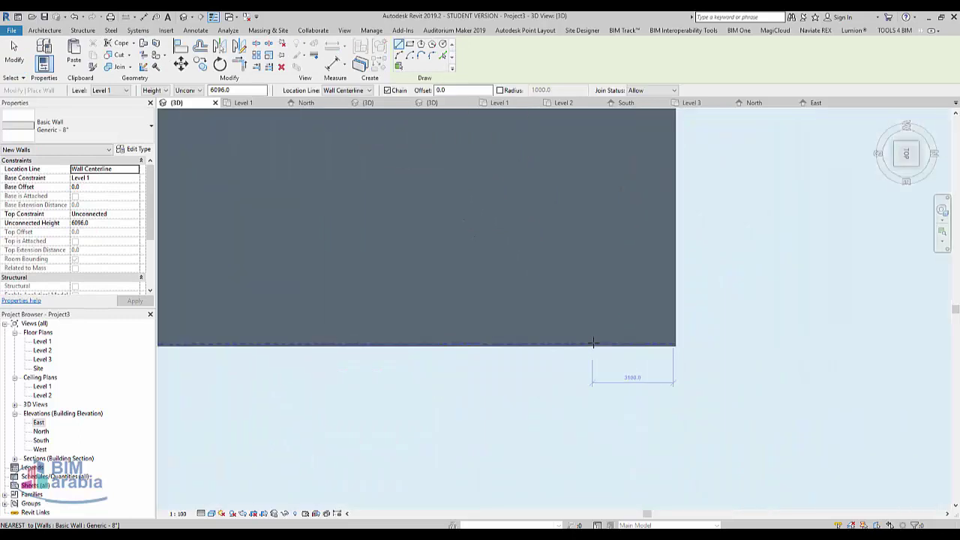
click(135, 216)
click(125, 246)
text(3000)
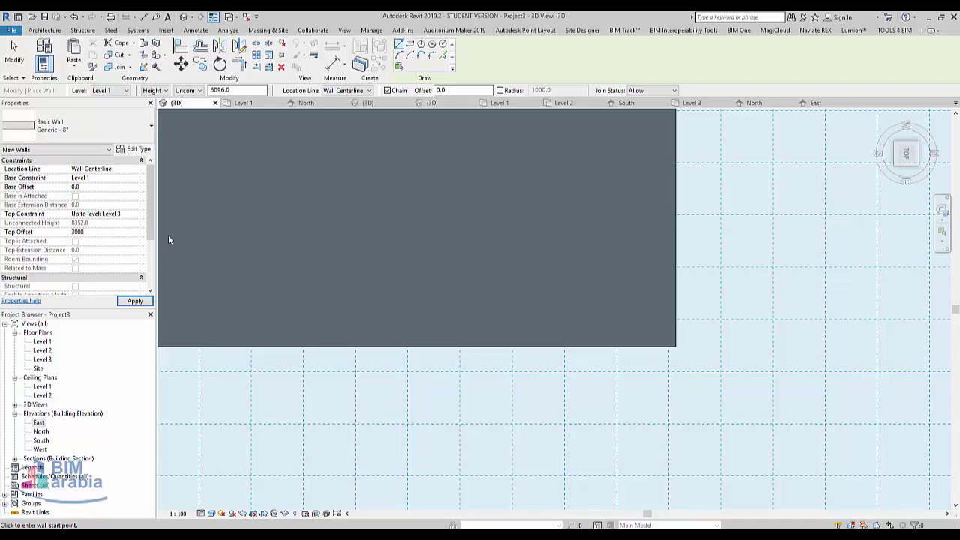
Draw a rectangle of four walls starting at the mosque block's edge
click(409, 47)
scroll(608, 315, up, 2)
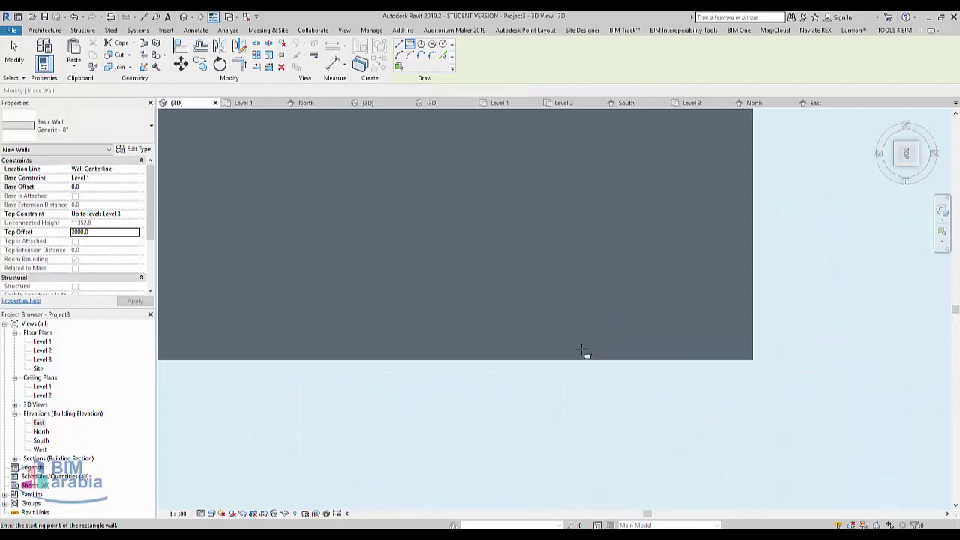
click(530, 453)
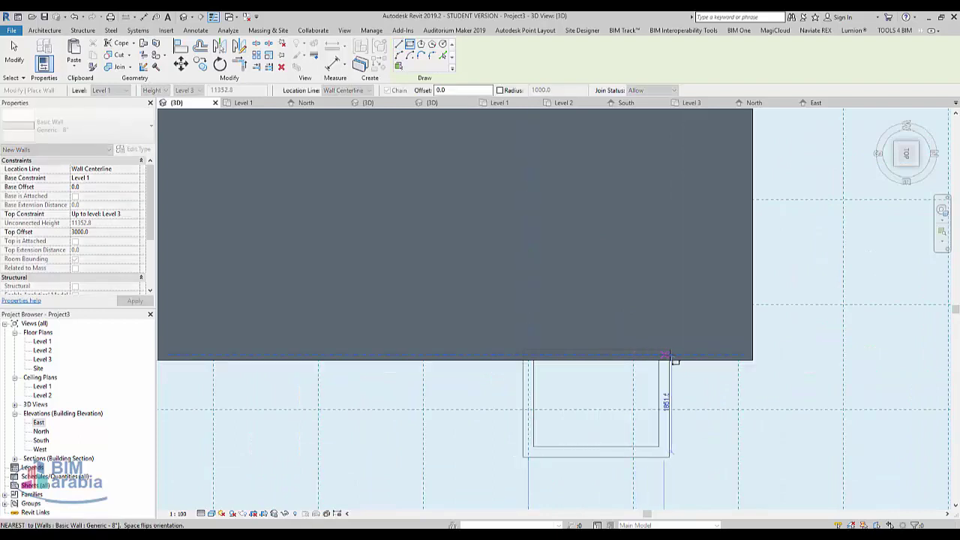
click(678, 355)
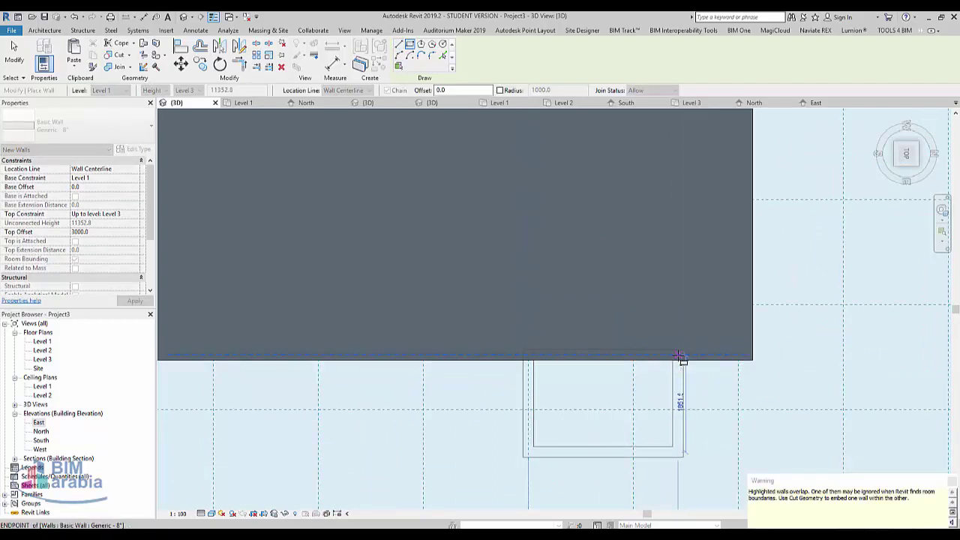
key(Escape)
key(Escape)
Resize the wall rectangle to a 2400 by 2400 square
click(597, 452)
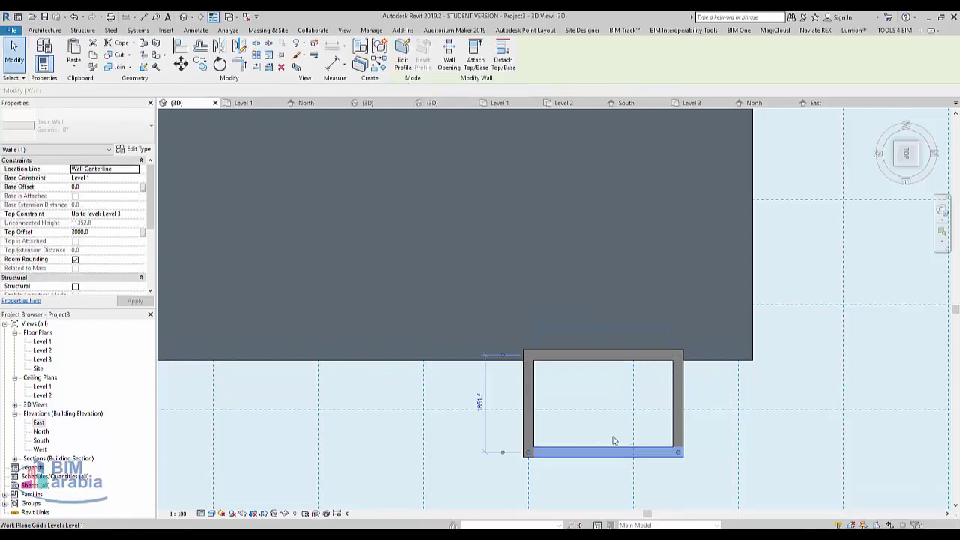
drag(597, 450, 597, 480)
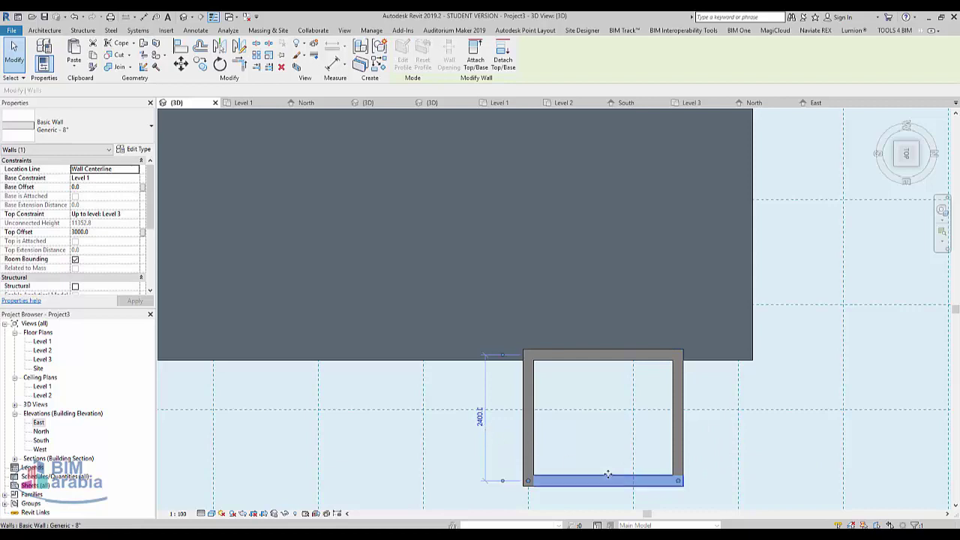
click(678, 440)
middle_drag(742, 447, 734, 349)
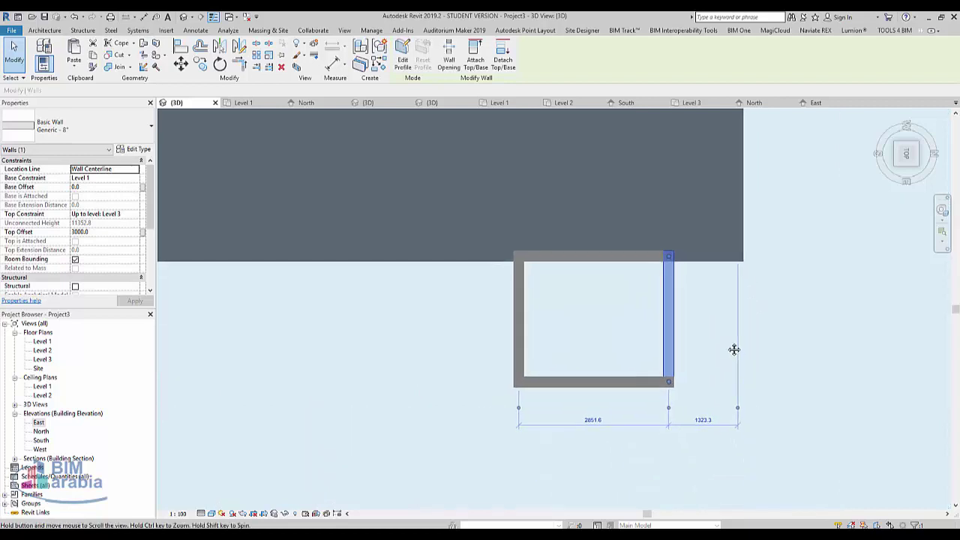
click(592, 421)
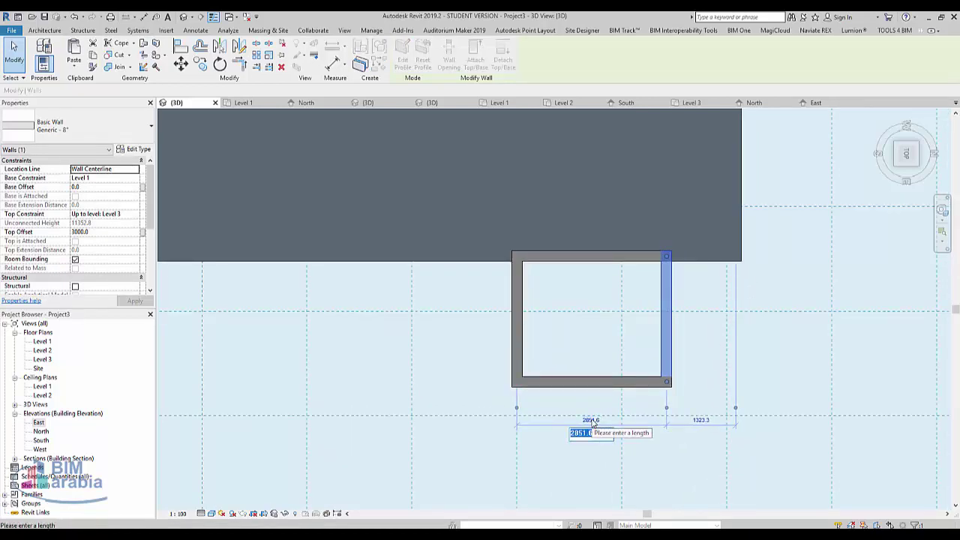
text(2400)
key(Return)
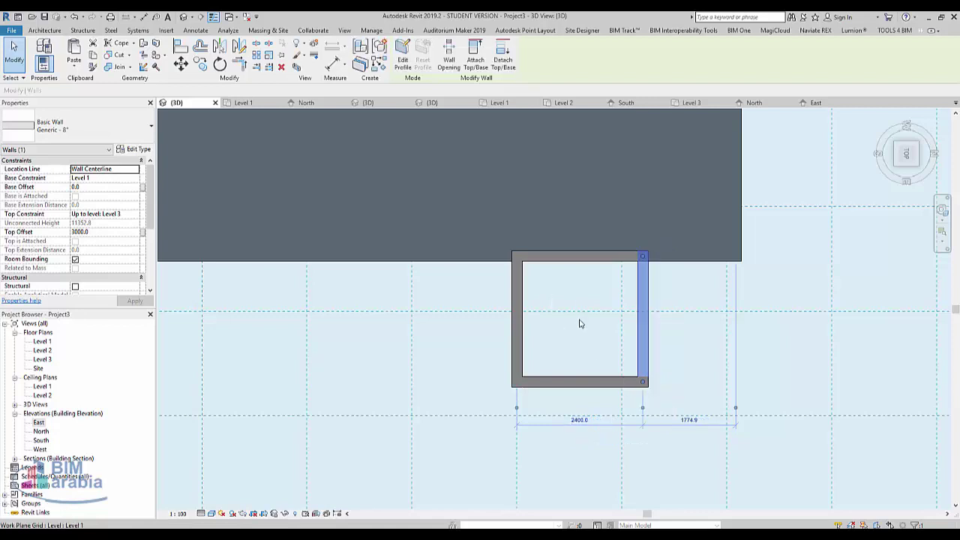
Attach the top of the wall overlapping the mosque to its roof, then orbit to inspect
click(582, 303)
click(555, 254)
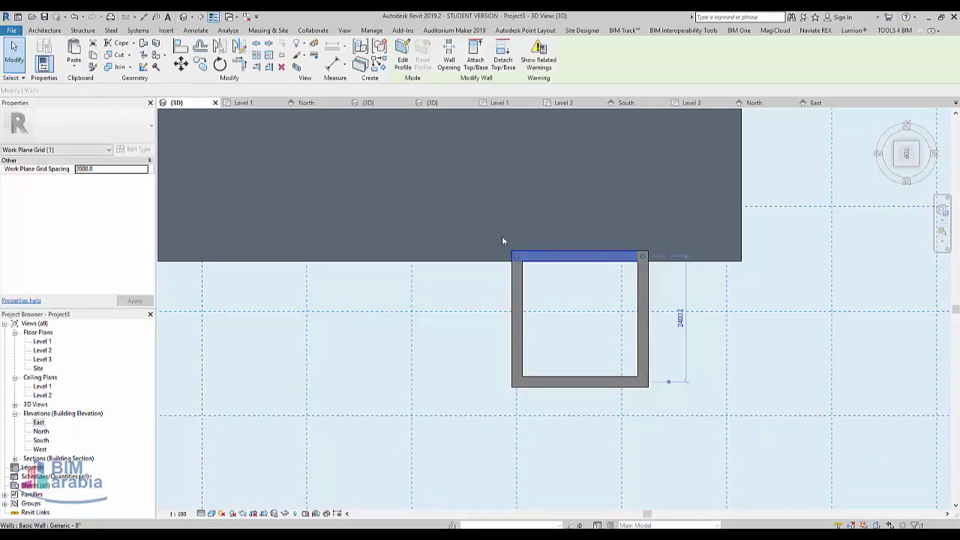
click(477, 60)
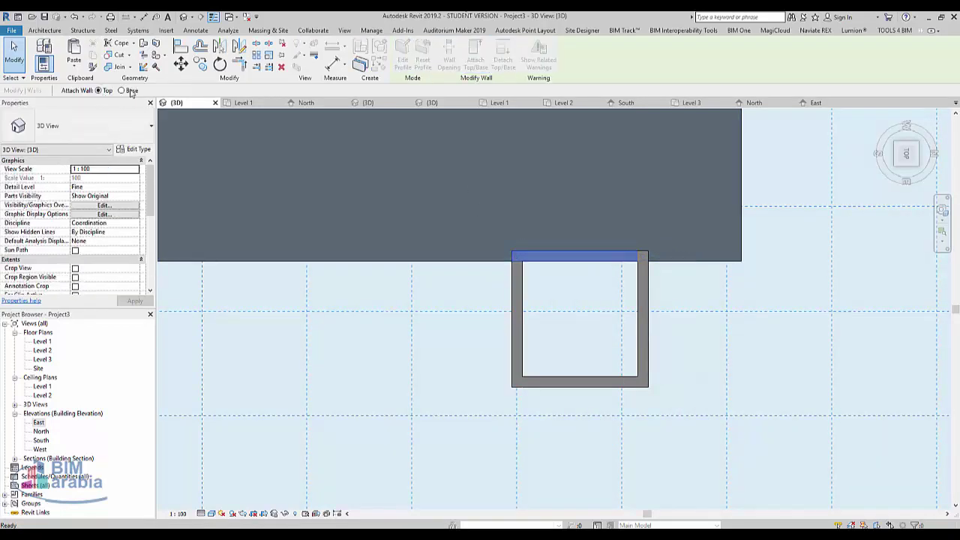
click(570, 213)
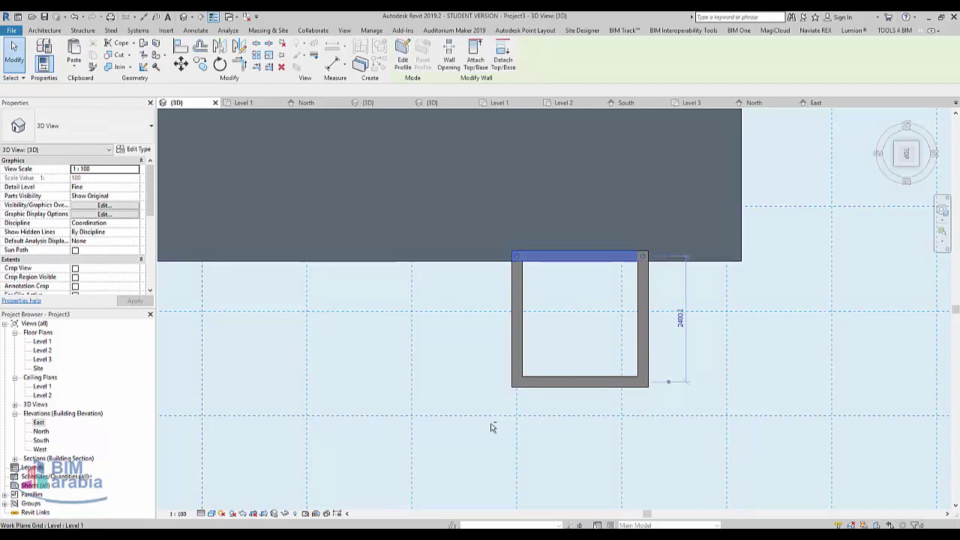
mouse_move(502, 416)
shift+middle_down()
mouse_move(702, 228)
mouse_move(655, 437)
mouse_move(666, 360)
shift+middle_up()
click(699, 296)
mouse_move(698, 296)
shift+middle_down()
mouse_move(628, 403)
mouse_move(600, 401)
mouse_move(527, 300)
mouse_move(593, 342)
mouse_move(440, 156)
mouse_move(517, 330)
mouse_move(520, 304)
shift+middle_up()
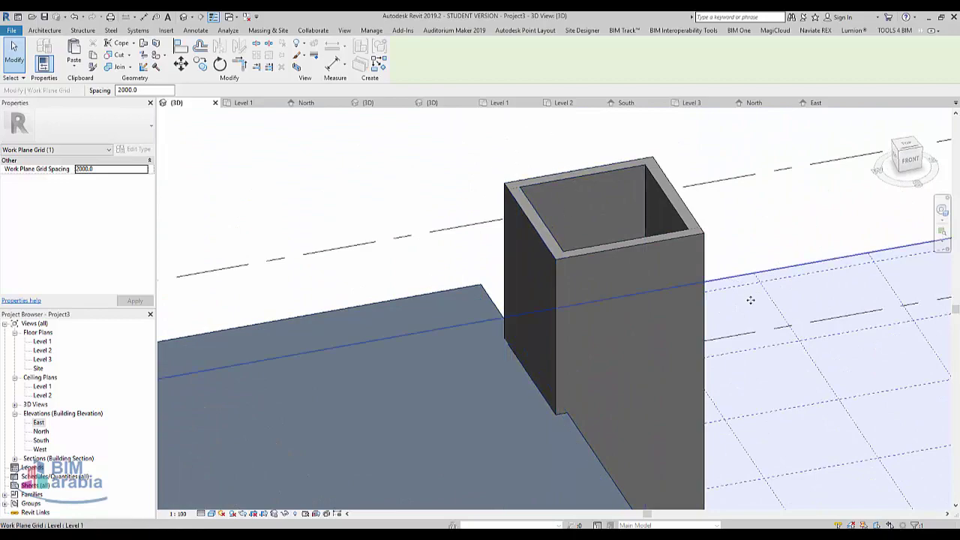
View the square shaft from straight above, zoomed in close, with nothing selected
click(907, 149)
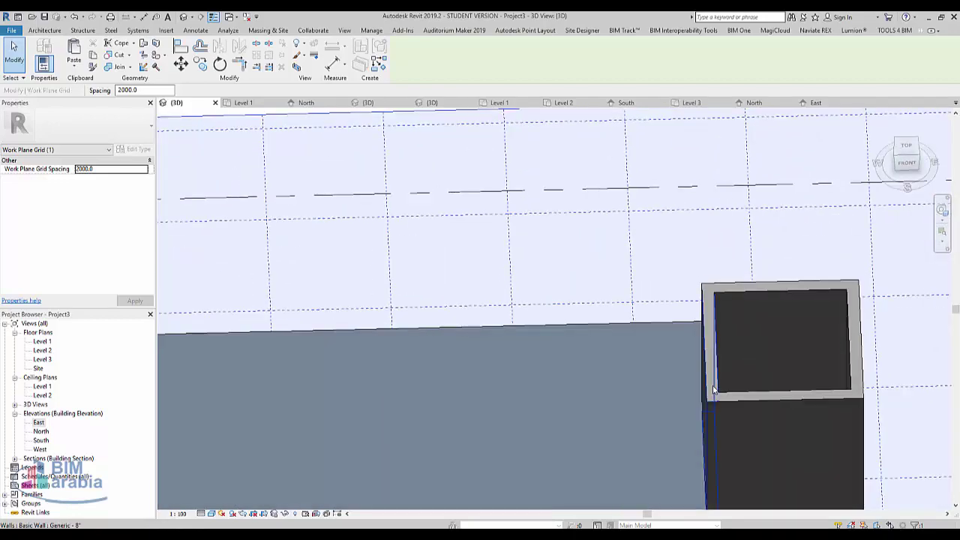
click(907, 147)
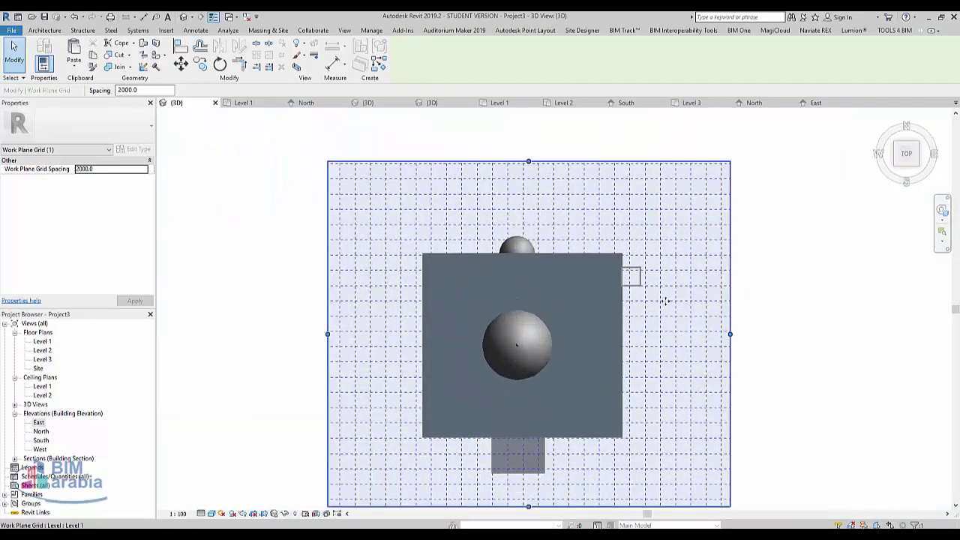
scroll(637, 255, up, 5)
scroll(645, 270, up, 3)
scroll(646, 270, up, 3)
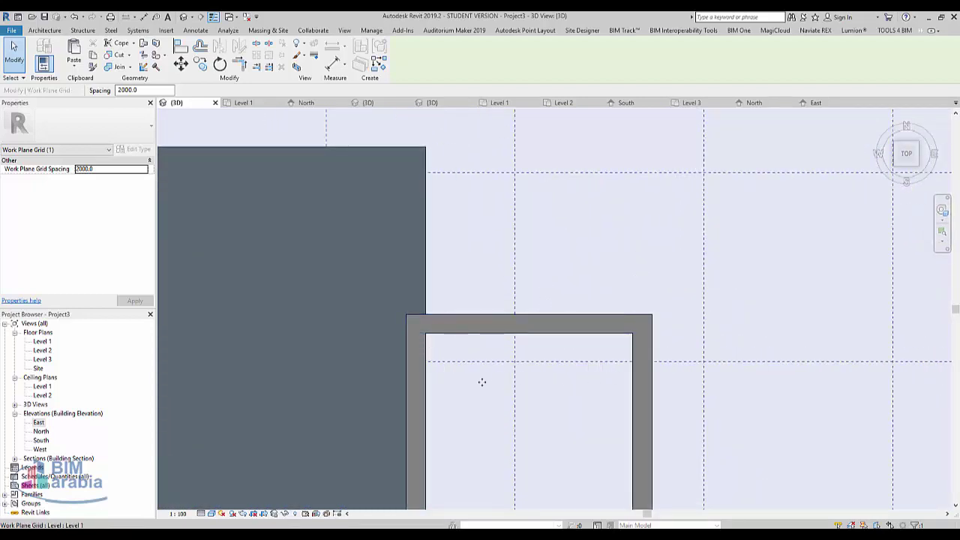
key(Escape)
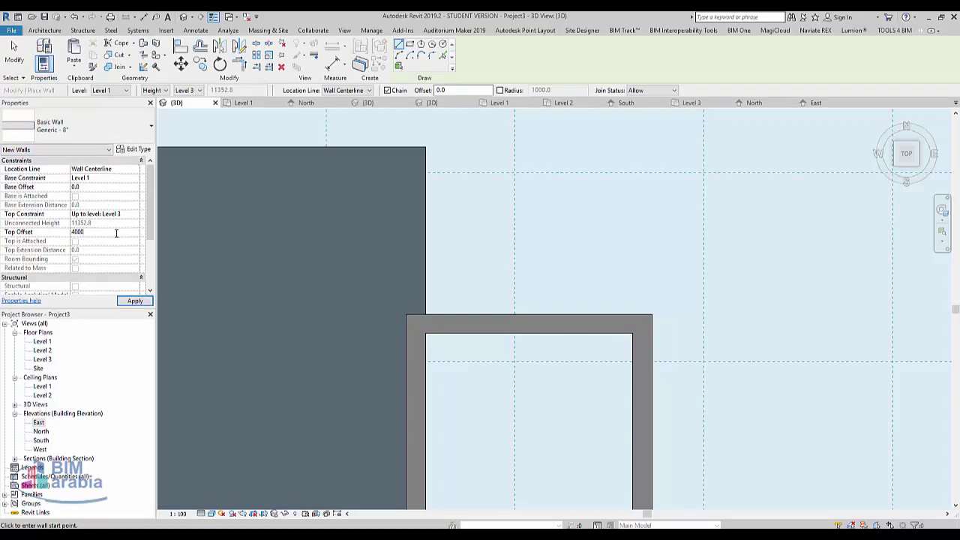
Commit the top offset and set the new walls' base constraint to Level 3
click(134, 178)
click(127, 194)
click(134, 180)
click(101, 203)
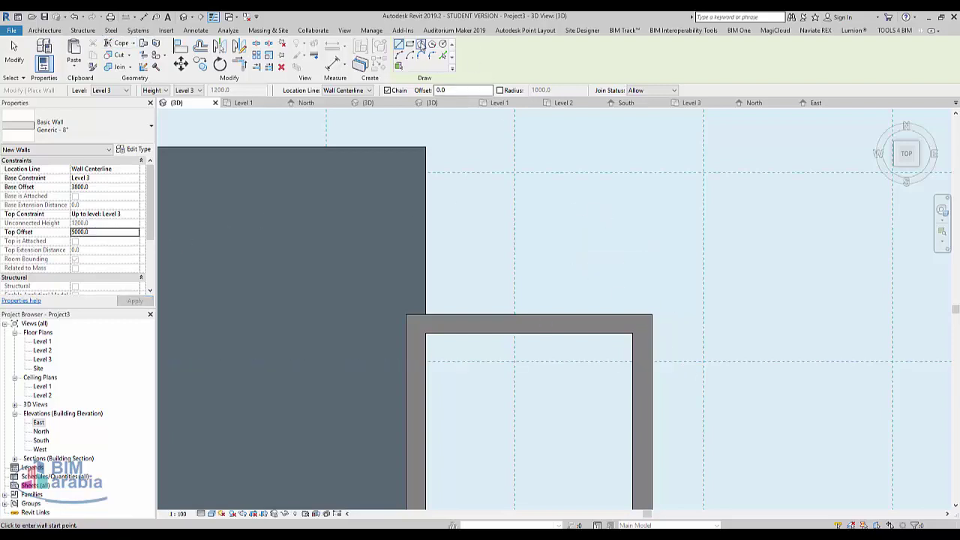
Draw a rectangle of walls inset by a -400 offset from the shaft corners
click(411, 45)
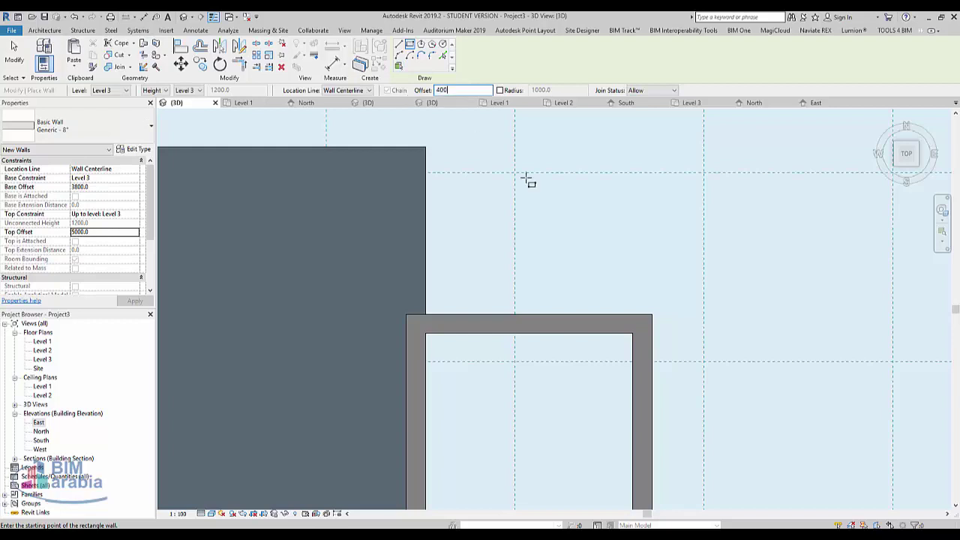
click(407, 316)
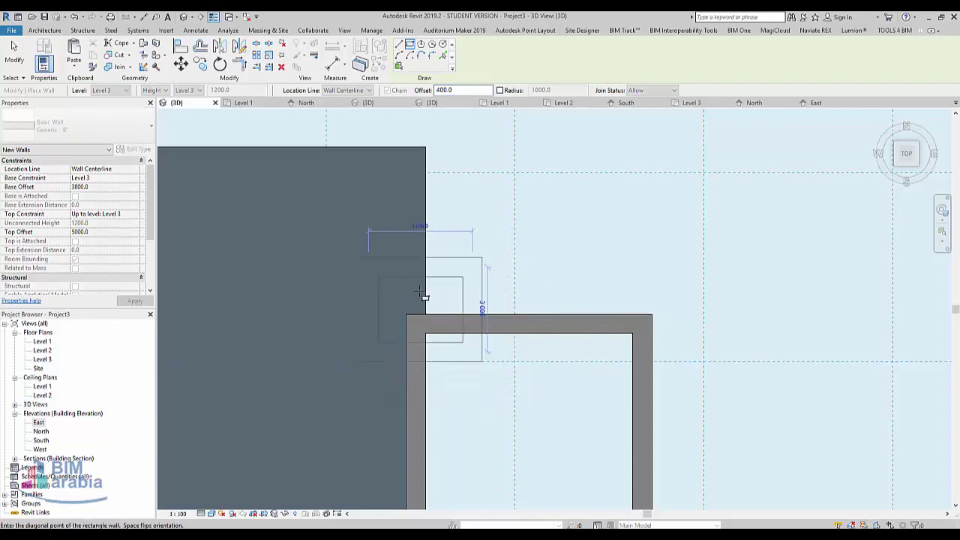
key(Escape)
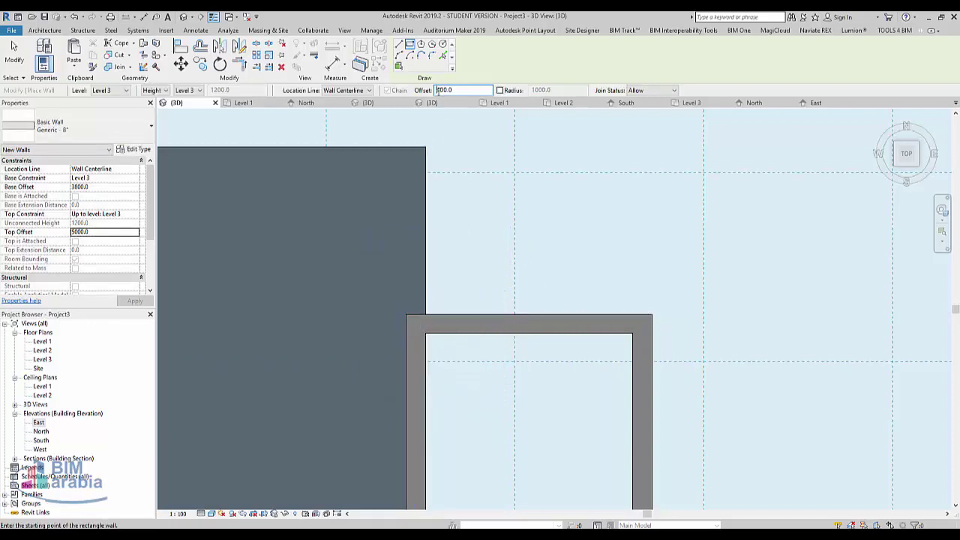
text(-)
click(408, 316)
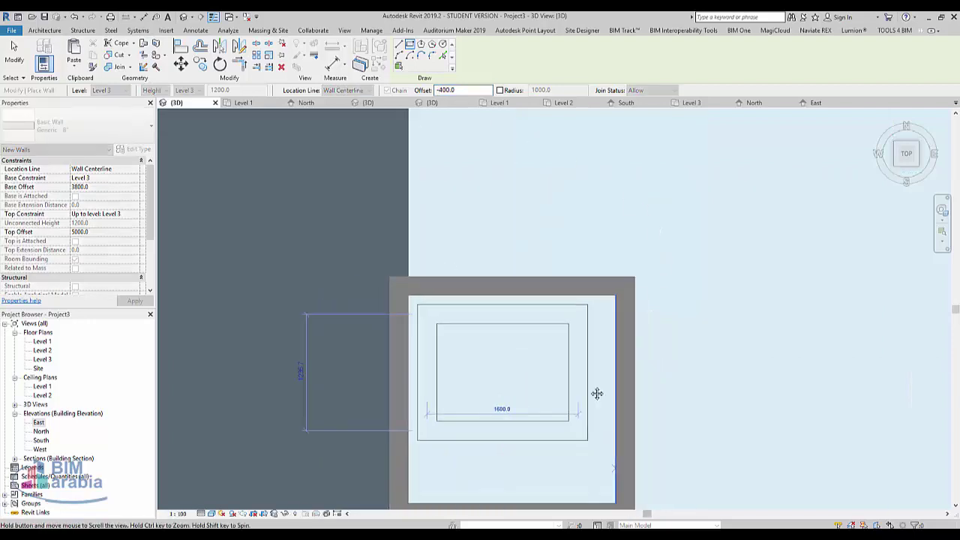
click(590, 390)
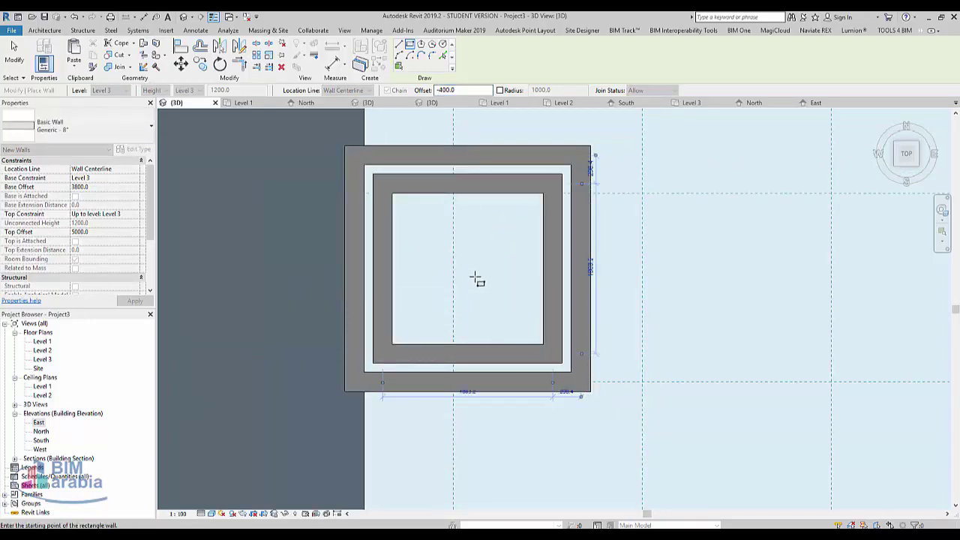
key(Escape)
key(Escape)
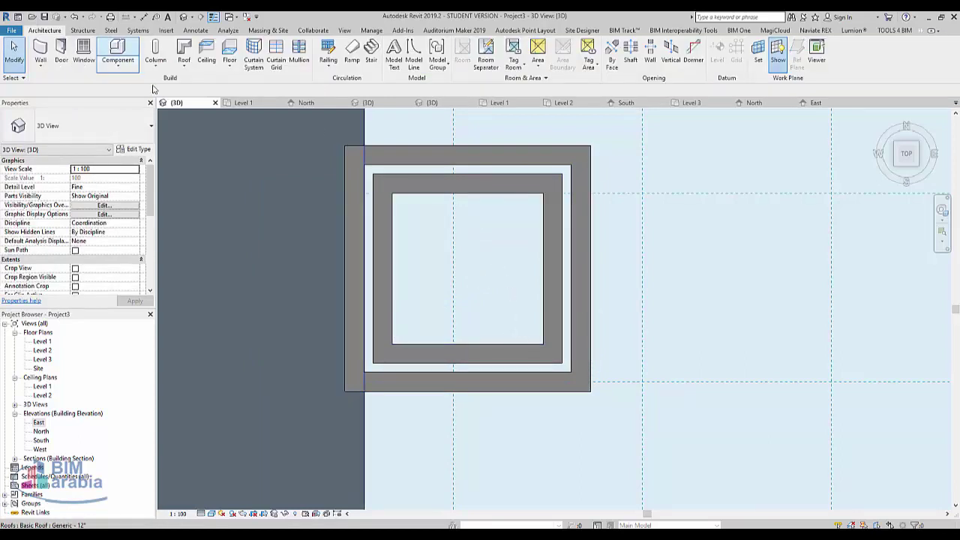
Create an in-place model in the Walls category named 'Walls 2'
click(120, 60)
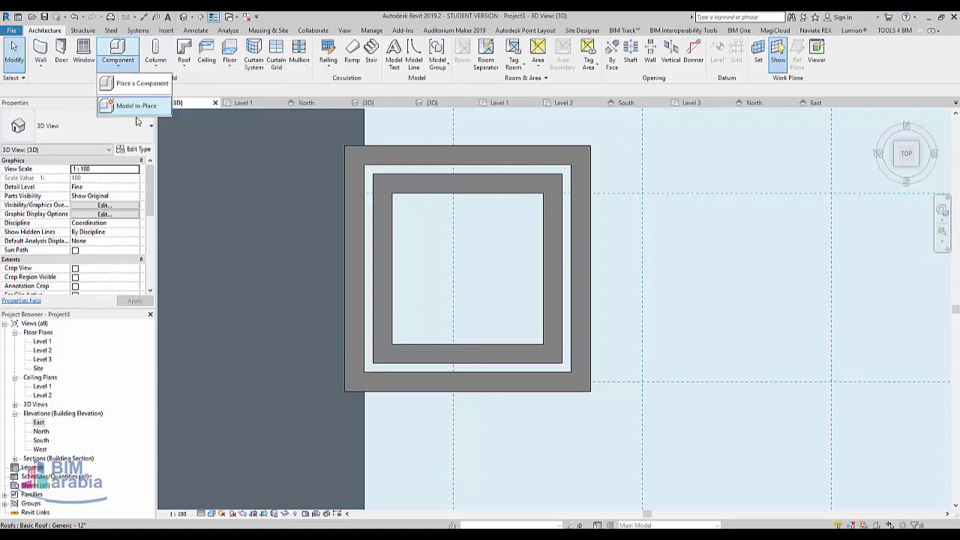
click(135, 106)
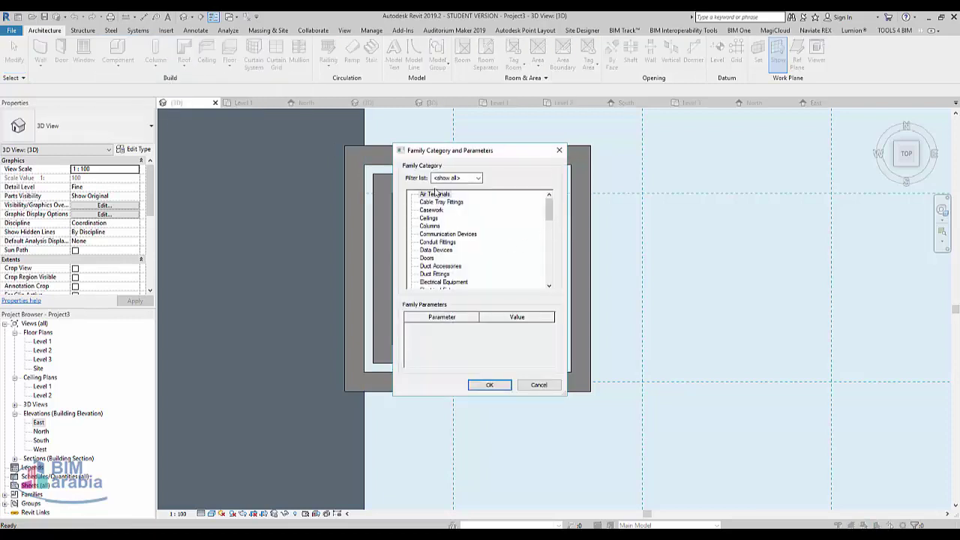
key(w)
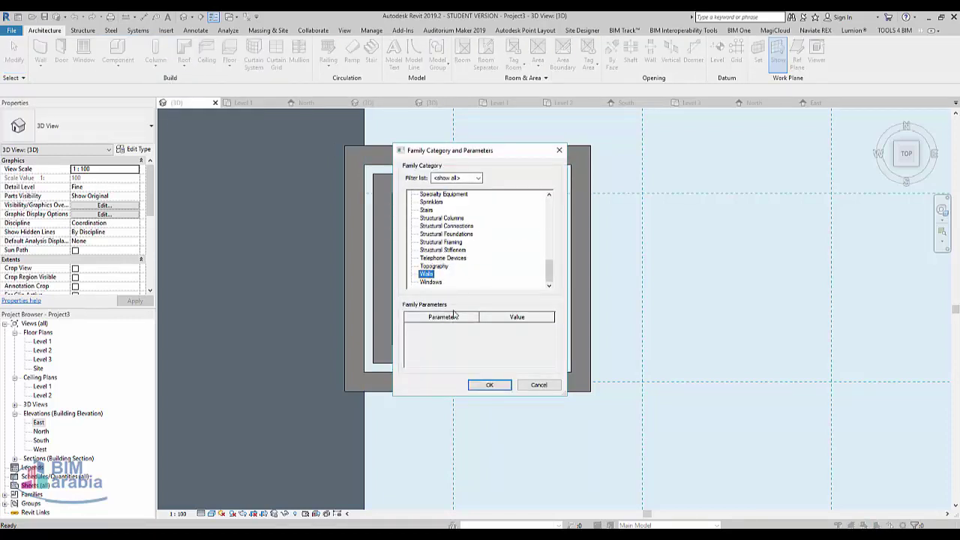
click(489, 385)
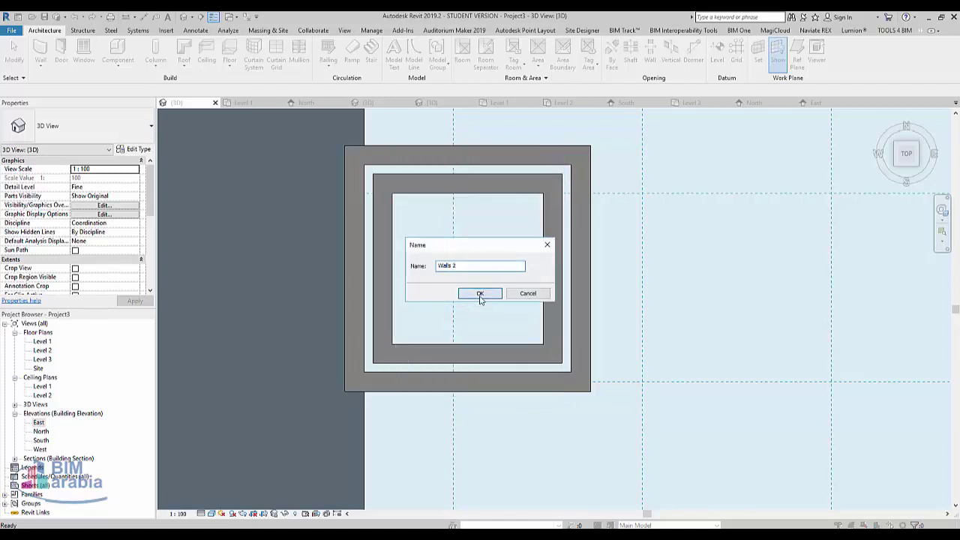
click(481, 294)
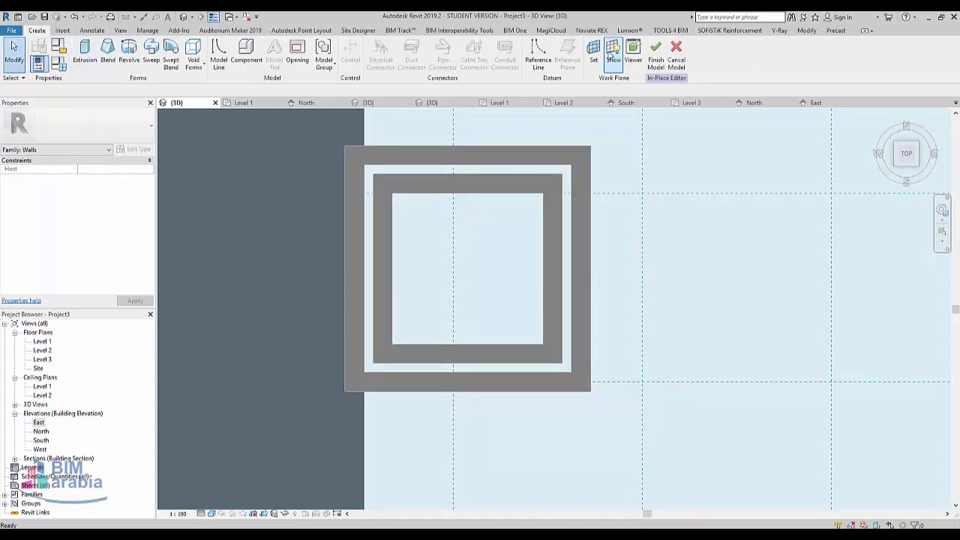
Set the work plane by picking the wall face
click(594, 52)
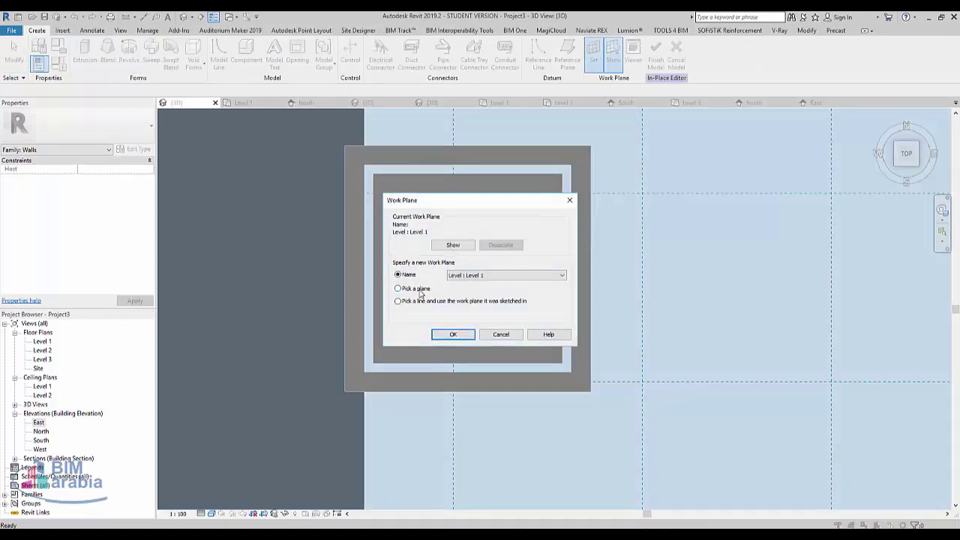
click(452, 334)
click(578, 288)
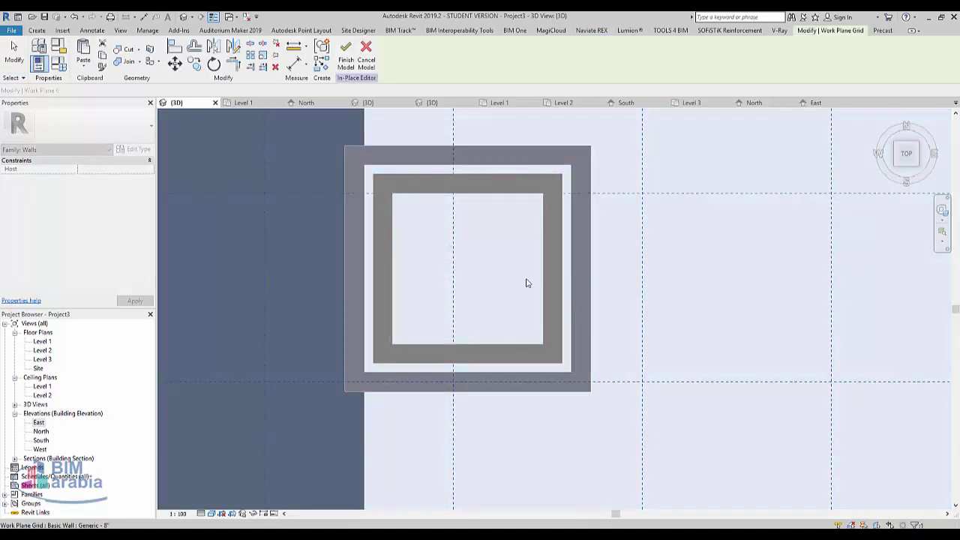
click(44, 32)
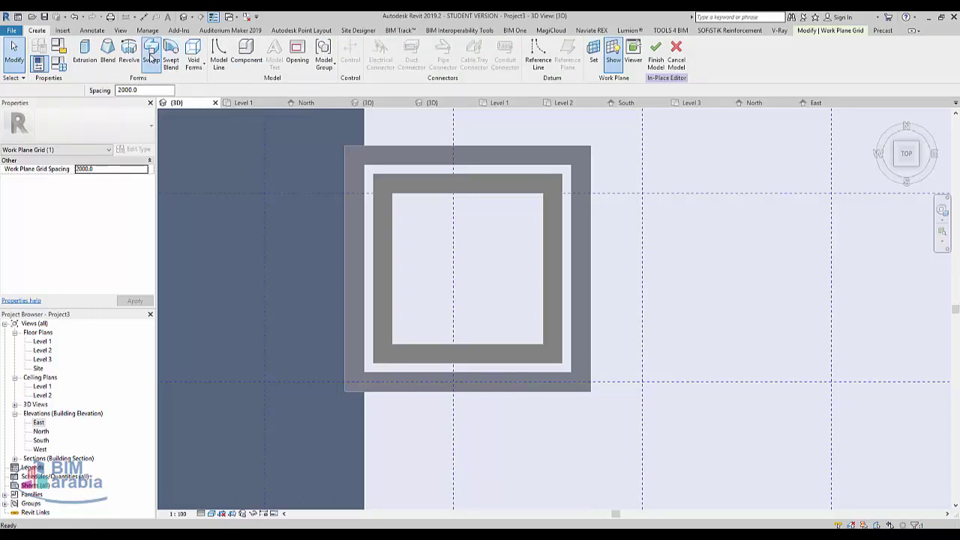
Start a sweep and trace four path lines around the shaft's outer edge, closing the loop
click(151, 56)
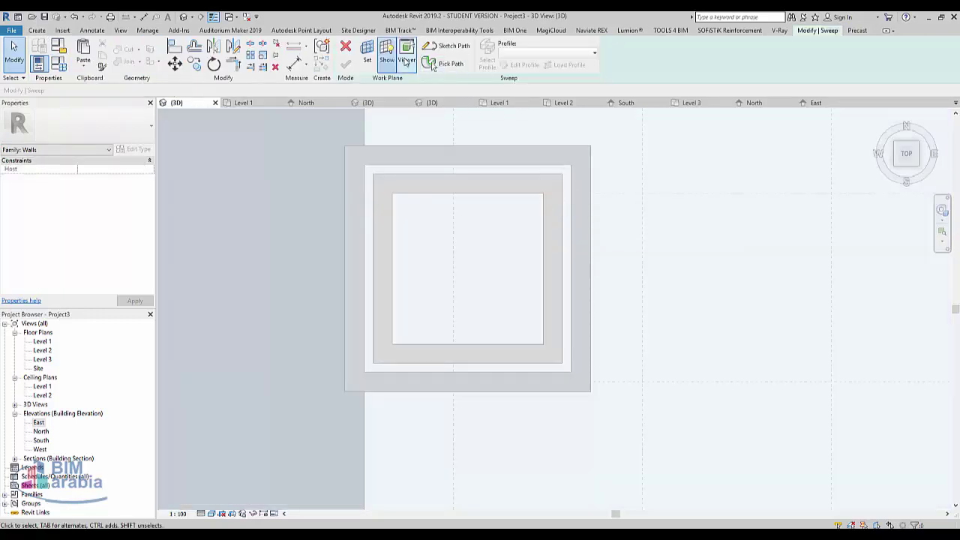
click(454, 46)
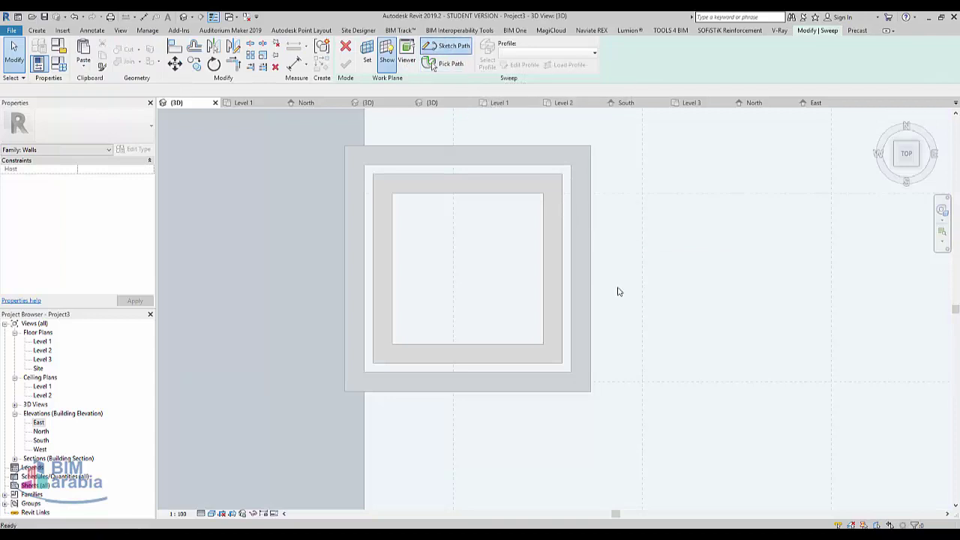
click(591, 390)
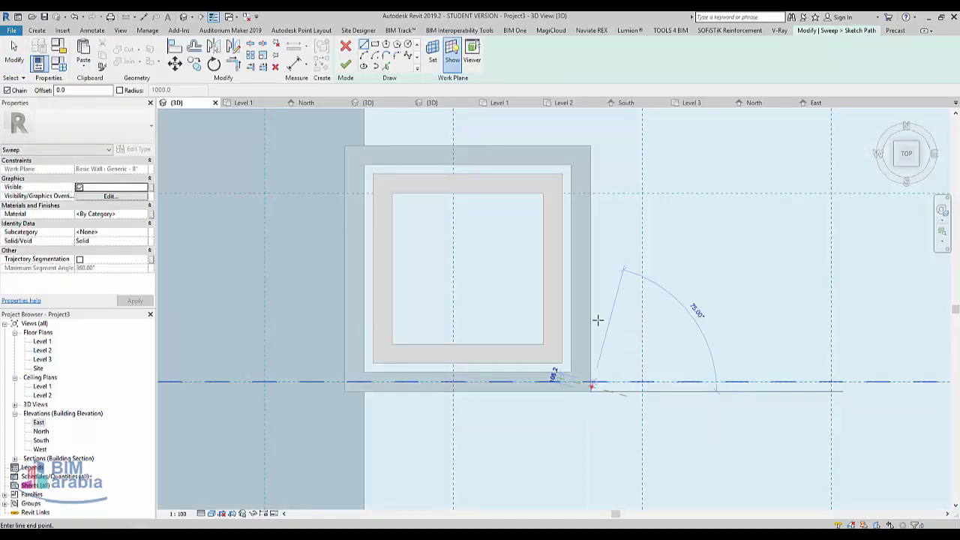
click(590, 146)
click(346, 146)
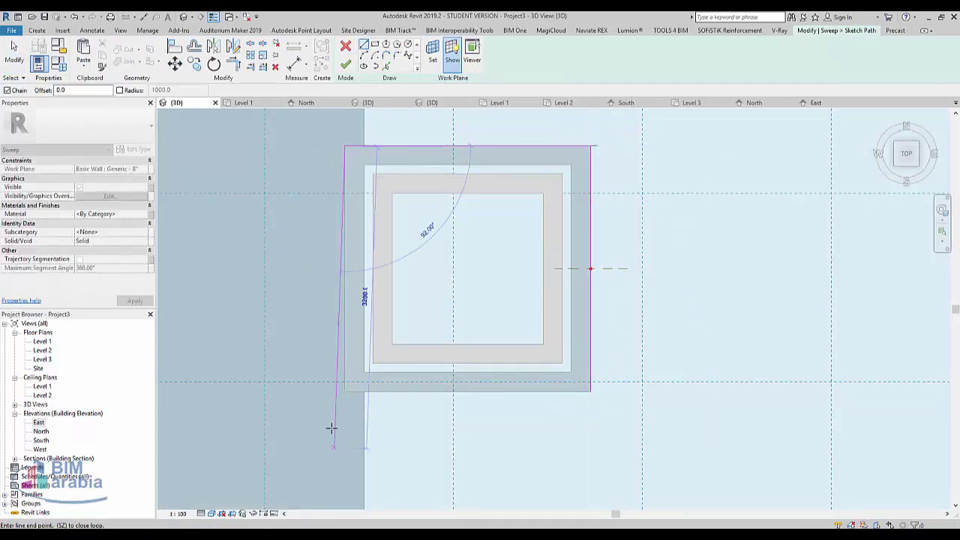
click(345, 390)
click(590, 390)
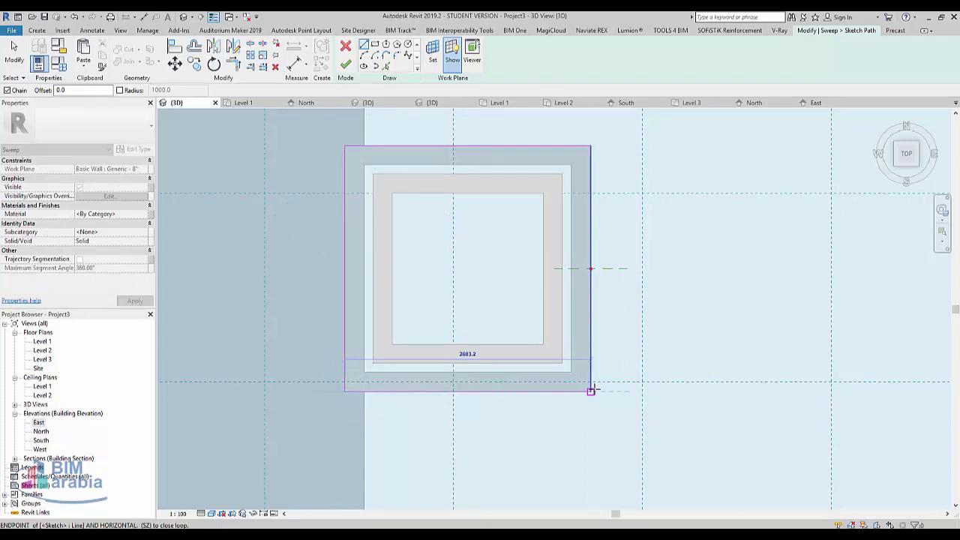
key(Escape)
click(345, 65)
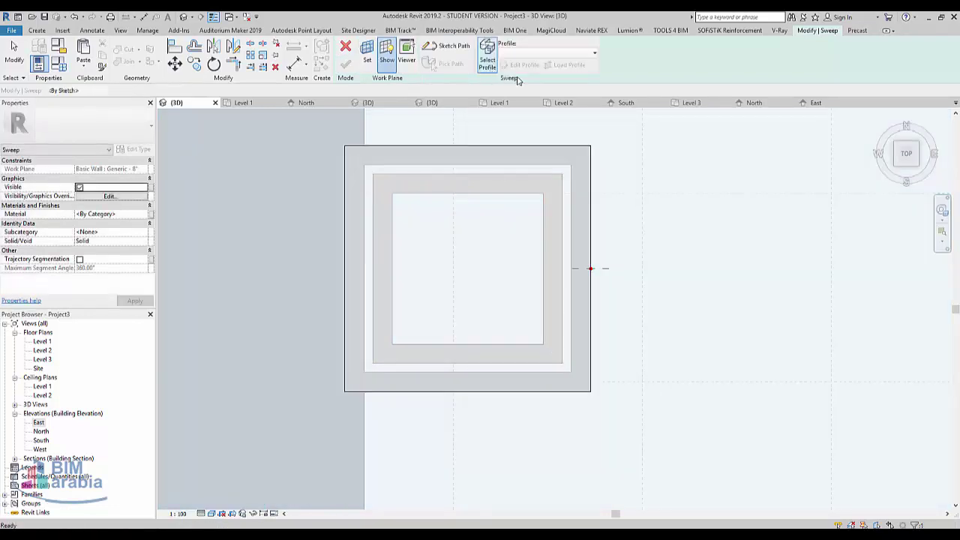
In front view, sketch the sloped four-sided sweep profile at the wall corner
click(522, 68)
mouse_move(623, 338)
shift+middle_down()
mouse_move(652, 195)
mouse_move(632, 452)
mouse_move(588, 320)
shift+middle_up()
click(906, 163)
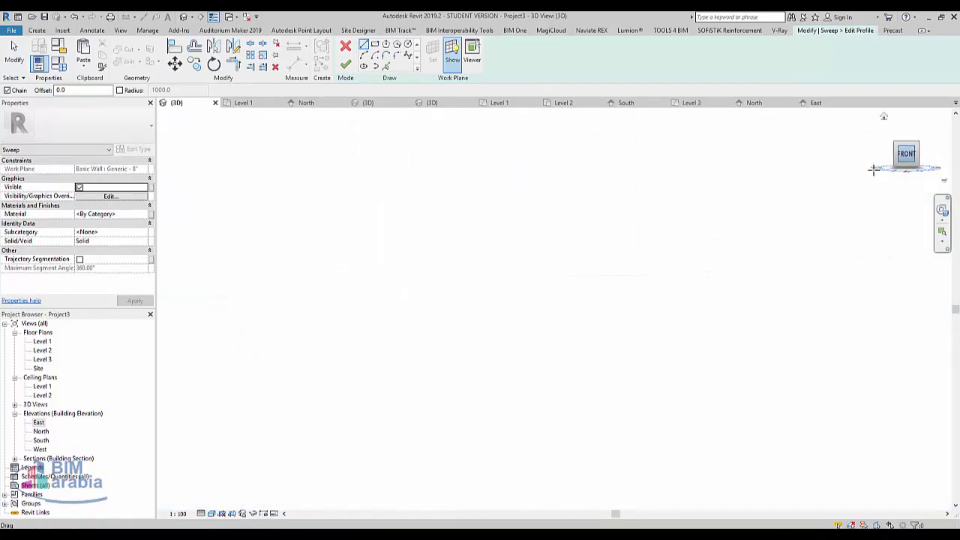
scroll(593, 285, up, 3)
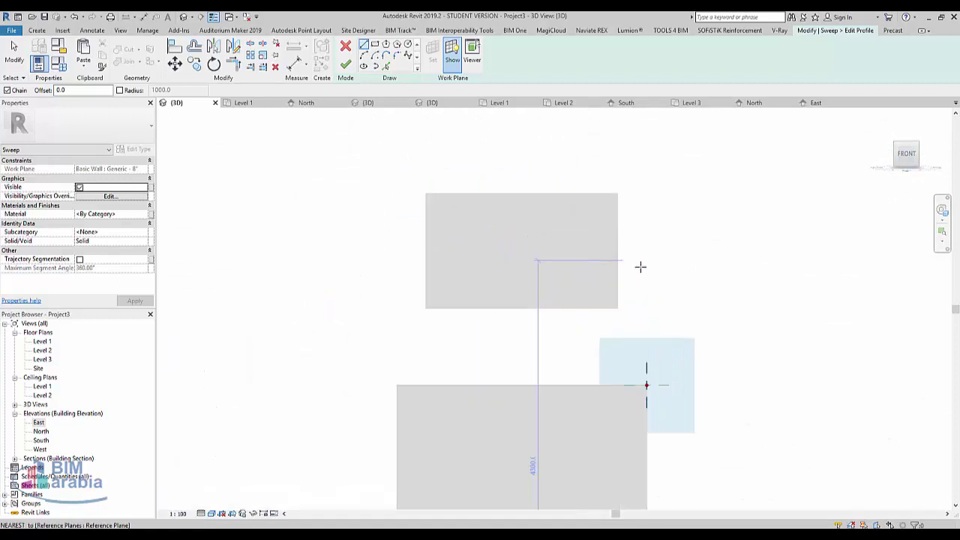
scroll(638, 265, up, 2)
scroll(653, 342, up, 2)
click(649, 455)
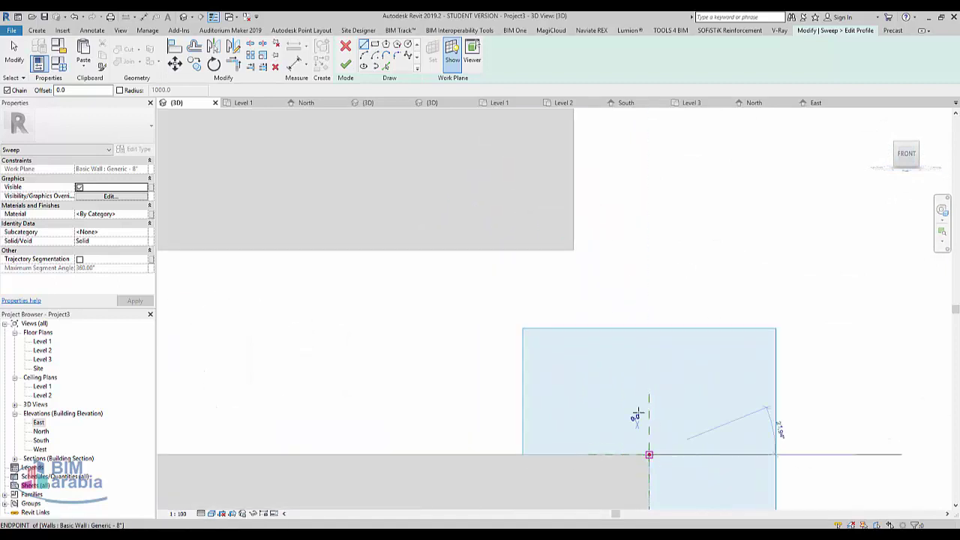
click(574, 250)
click(532, 251)
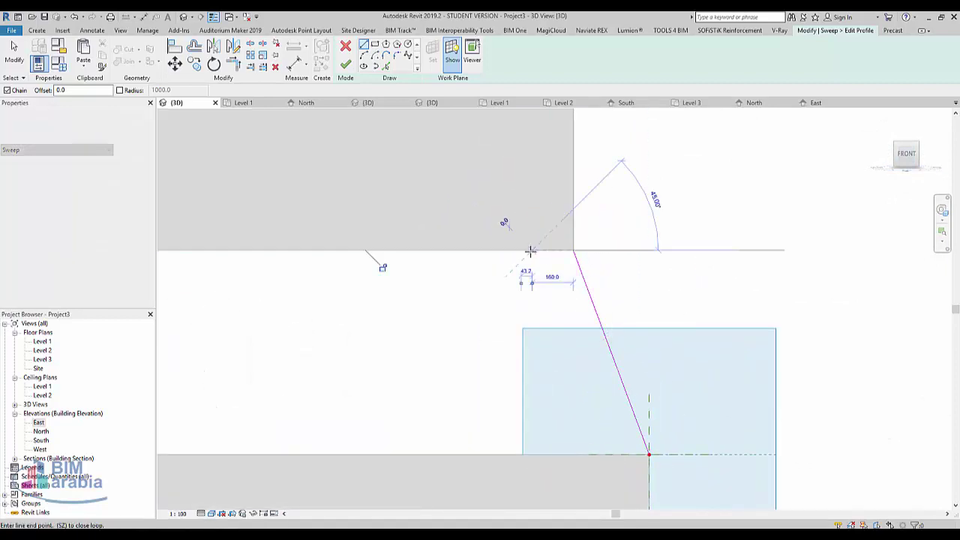
click(609, 455)
click(649, 455)
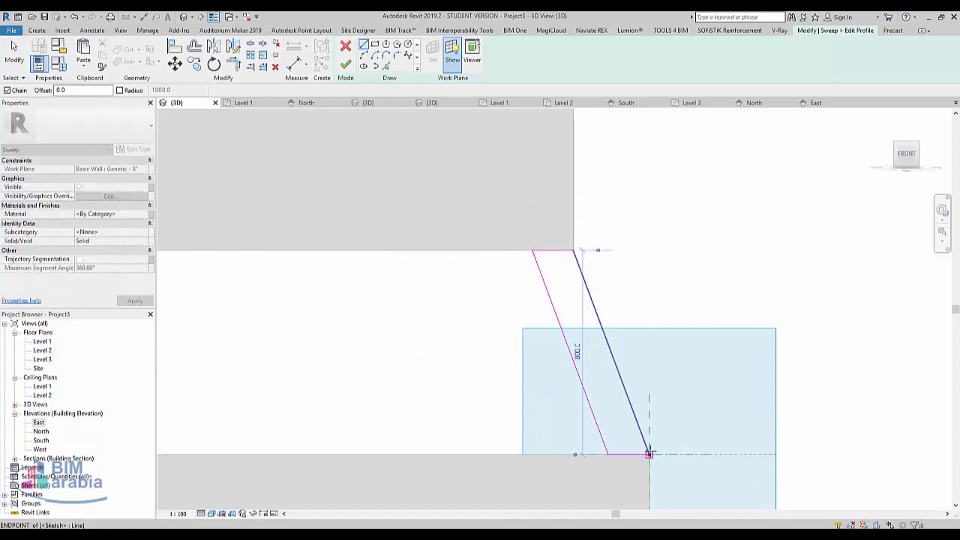
Finish the profile and the sweep, then orbit to check the sloped band
click(346, 66)
scroll(607, 251, down, 2)
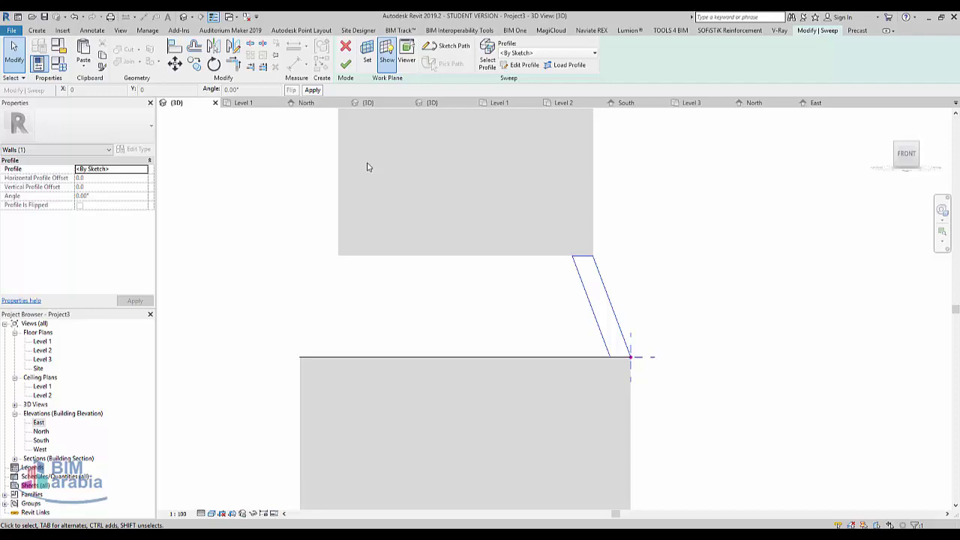
click(346, 66)
scroll(575, 253, down, 2)
mouse_move(604, 275)
shift+middle_down()
mouse_move(566, 308)
mouse_move(623, 311)
mouse_move(616, 259)
shift+middle_up()
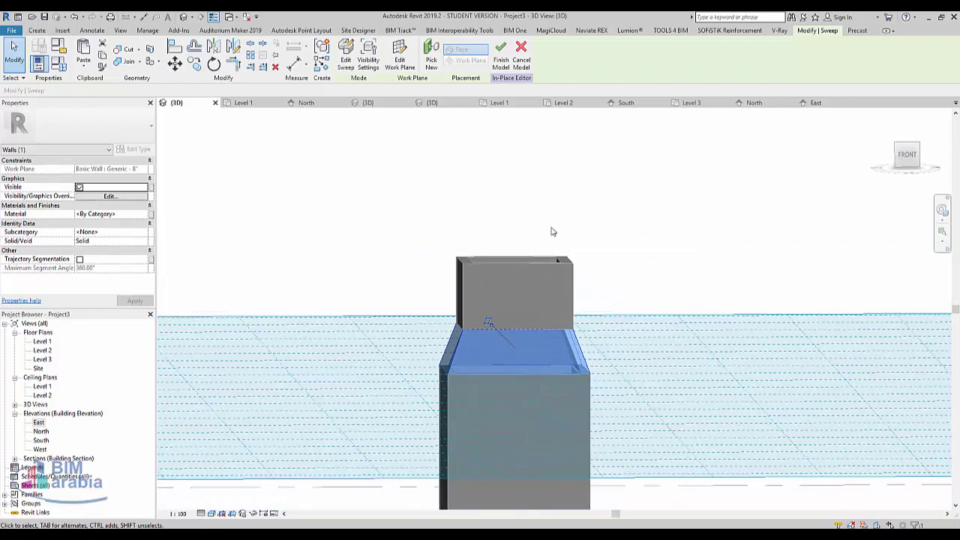
click(551, 231)
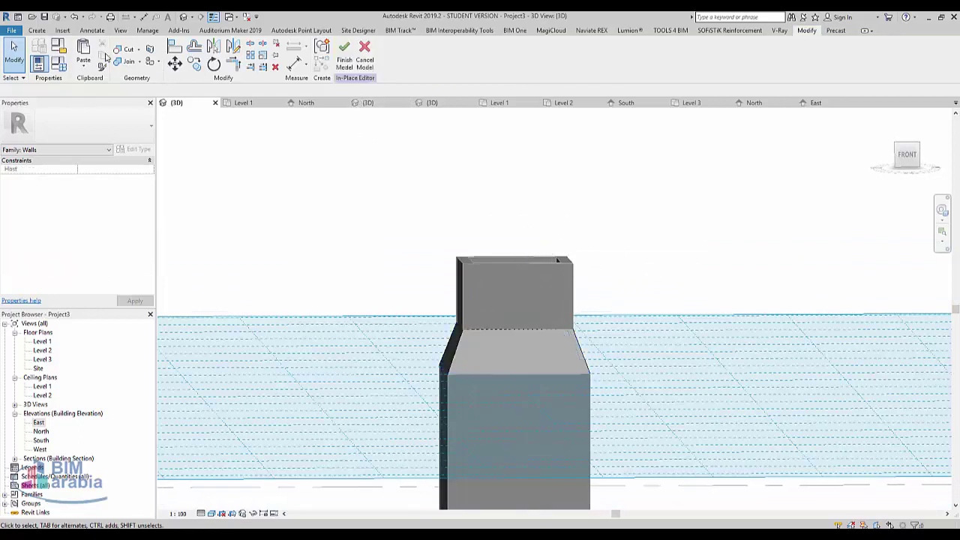
Set the upper wall face as the work plane
click(39, 31)
click(594, 54)
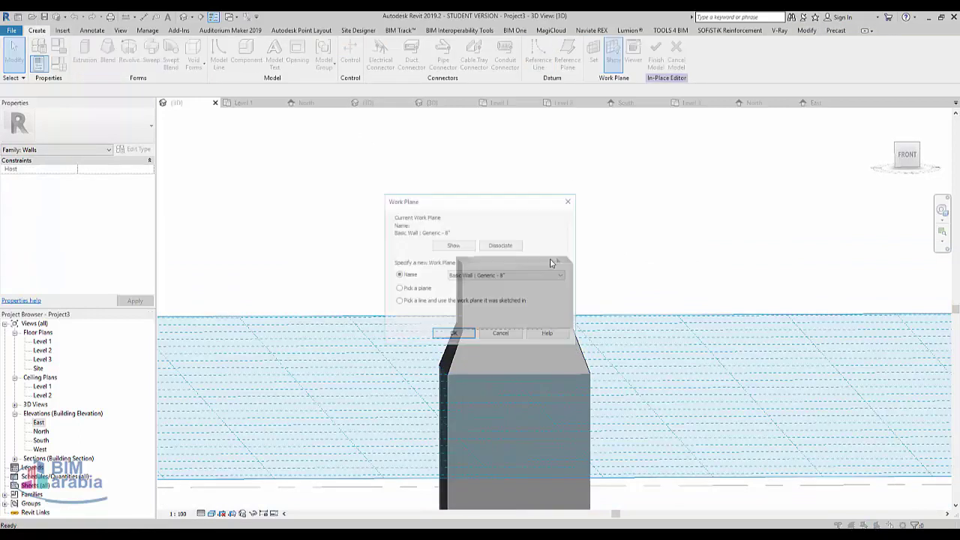
click(452, 334)
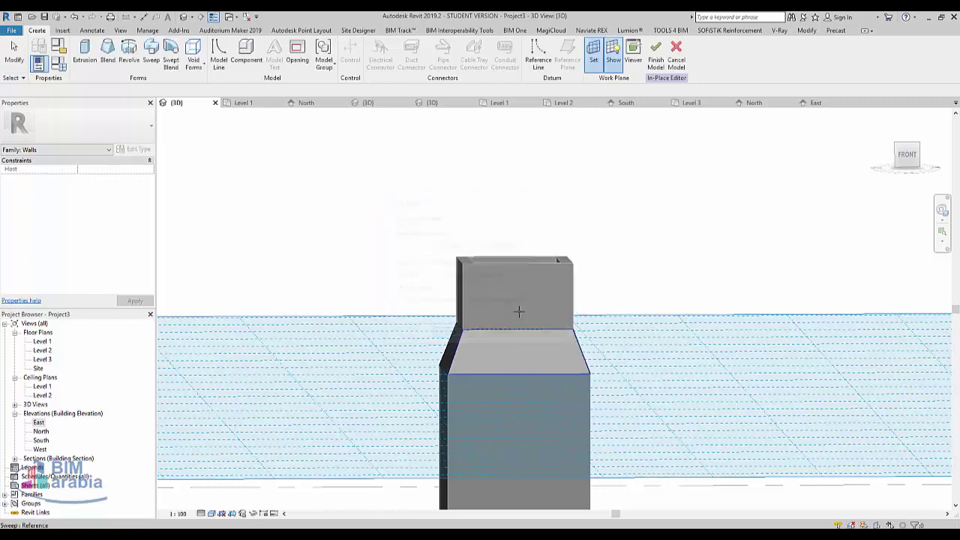
mouse_move(517, 310)
shift+middle_down()
mouse_move(557, 337)
mouse_move(568, 278)
shift+middle_up()
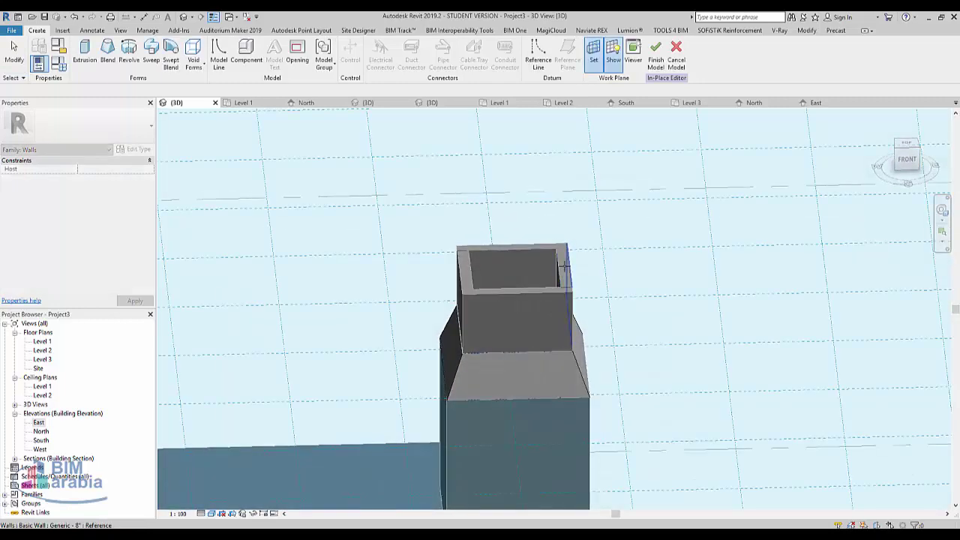
scroll(564, 264, up, 4)
click(600, 267)
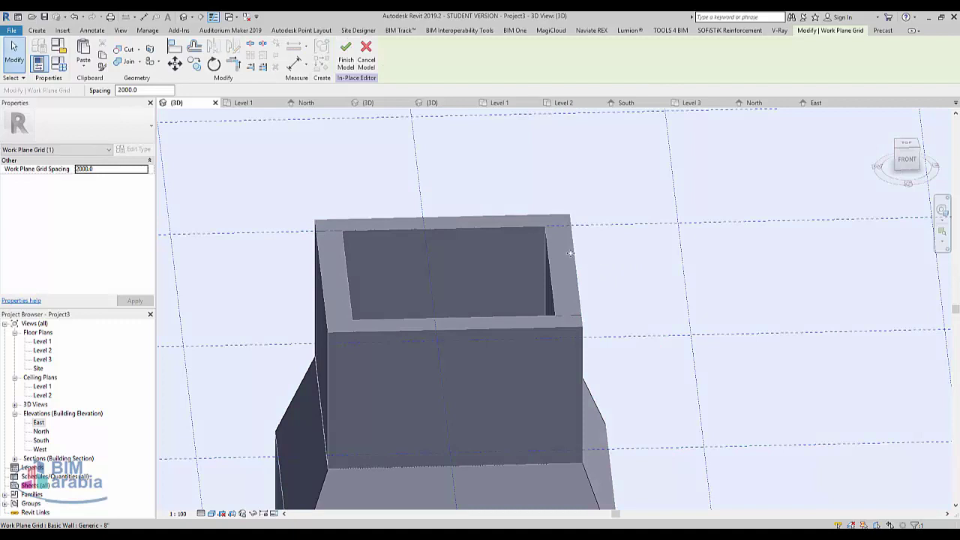
scroll(570, 253, down, 3)
click(36, 30)
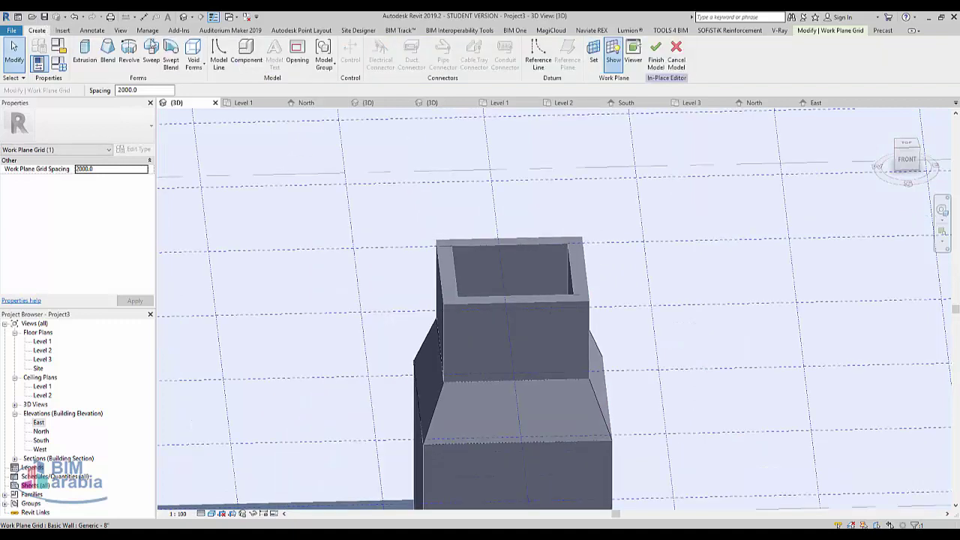
Start a new sweep whose path is picked along the upper walls' top edges
click(151, 51)
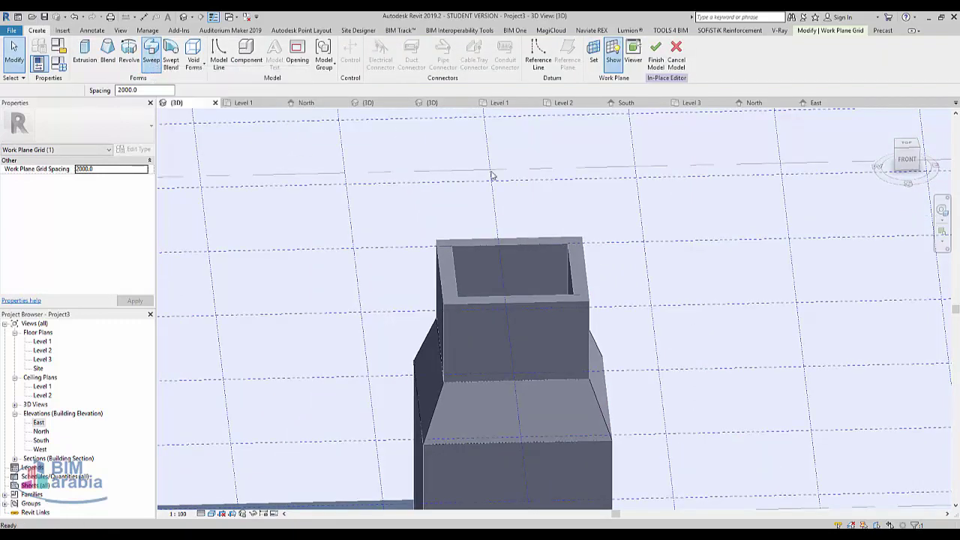
click(448, 46)
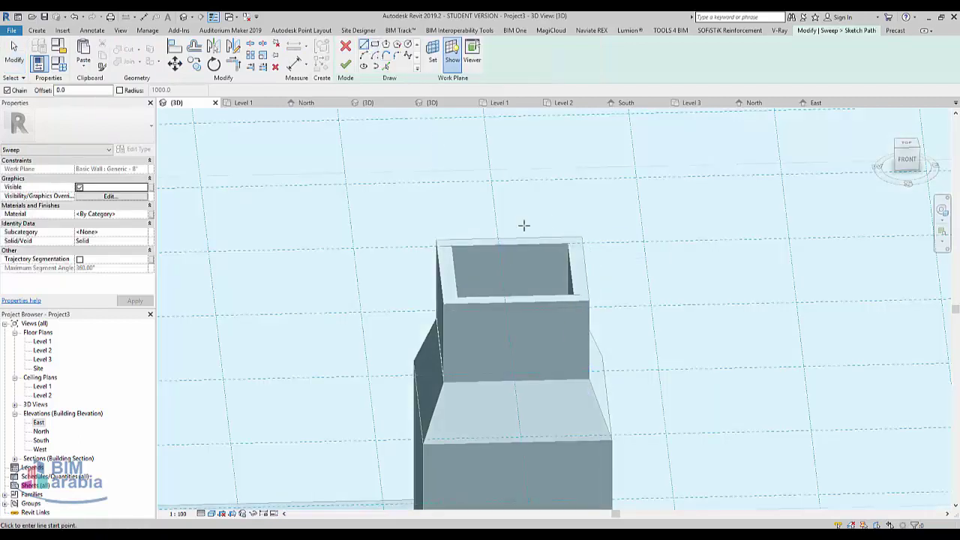
click(387, 67)
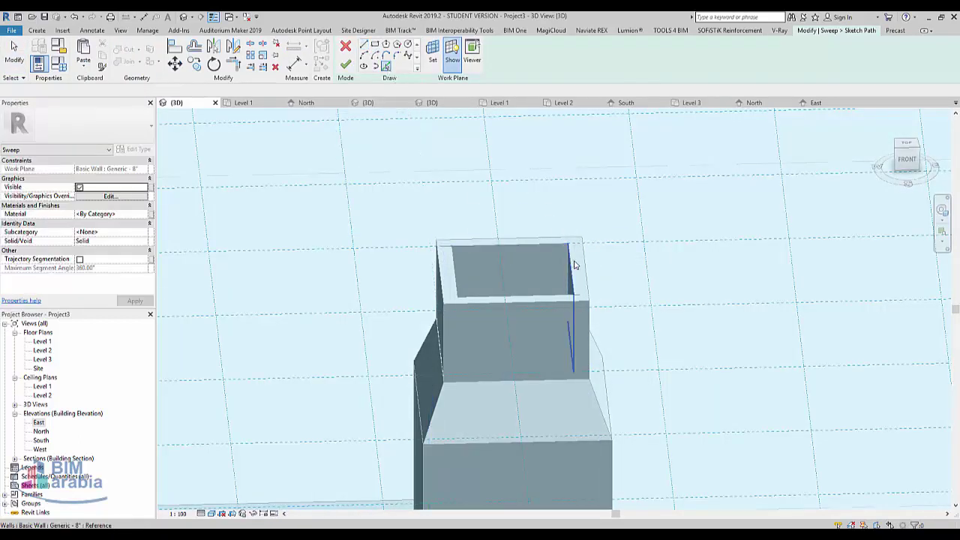
key(Tab)
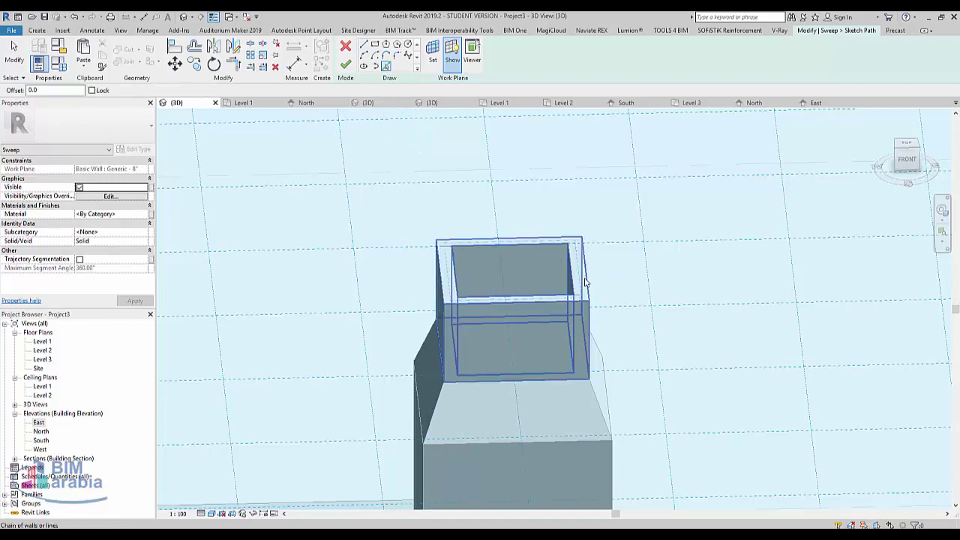
click(586, 282)
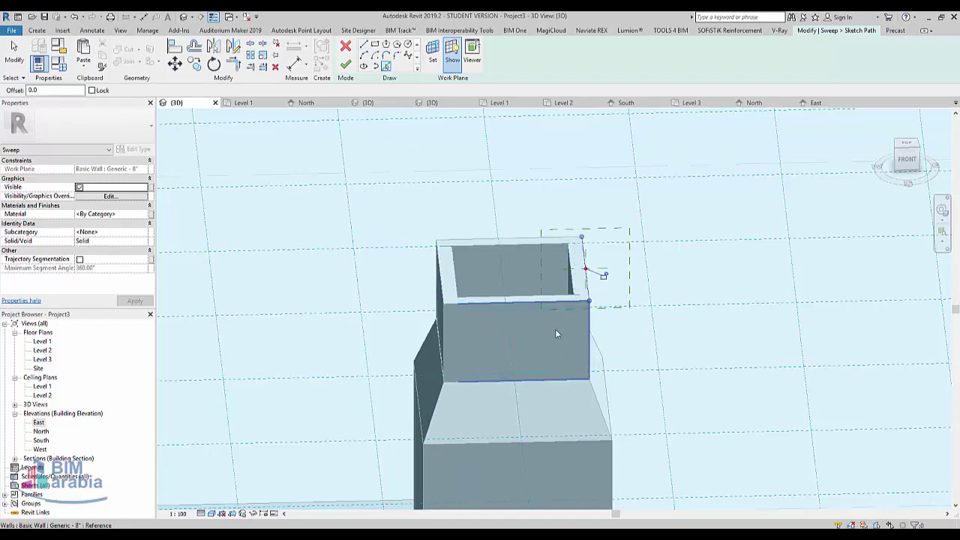
click(536, 305)
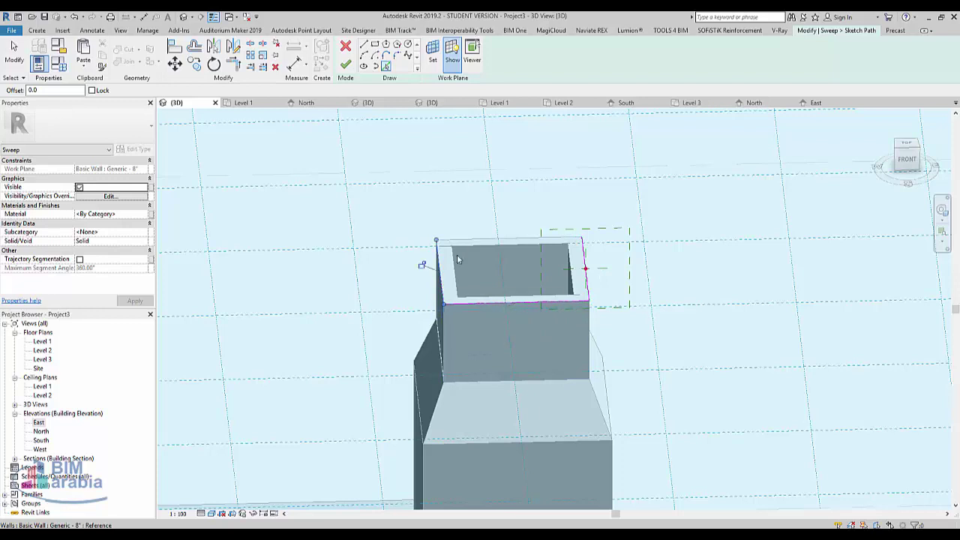
click(480, 240)
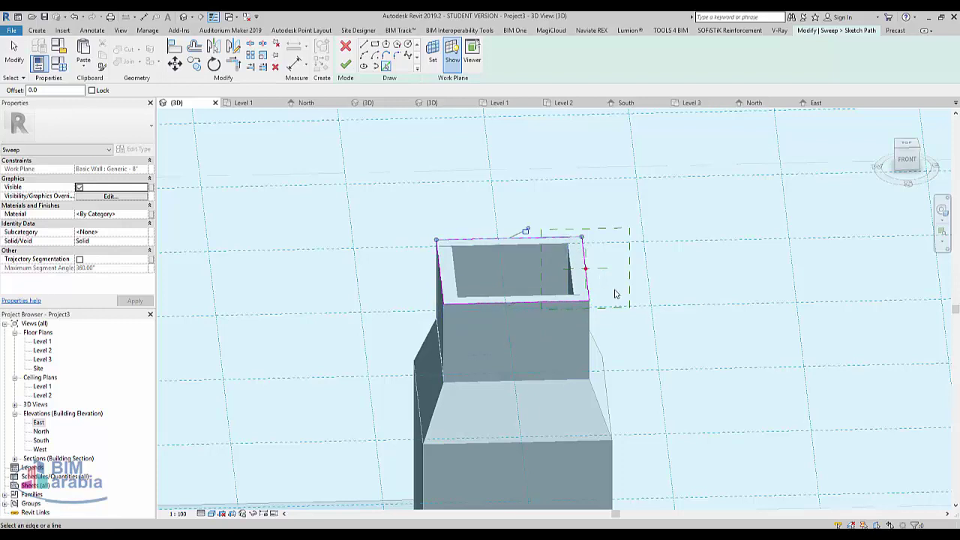
click(346, 65)
Begin the stepped profile at the shaft's top corner, drawing the first steps outward and up
click(516, 66)
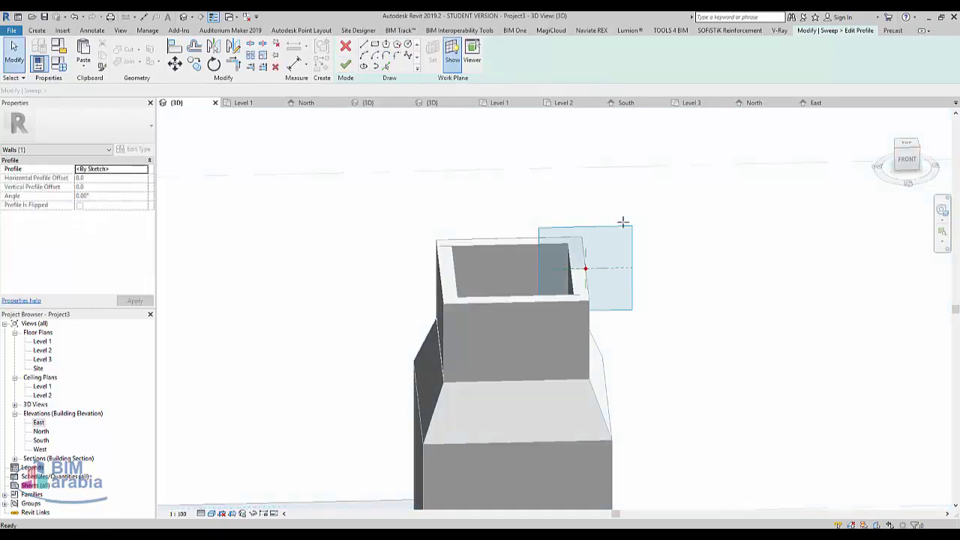
scroll(583, 268, up, 3)
scroll(574, 262, up, 3)
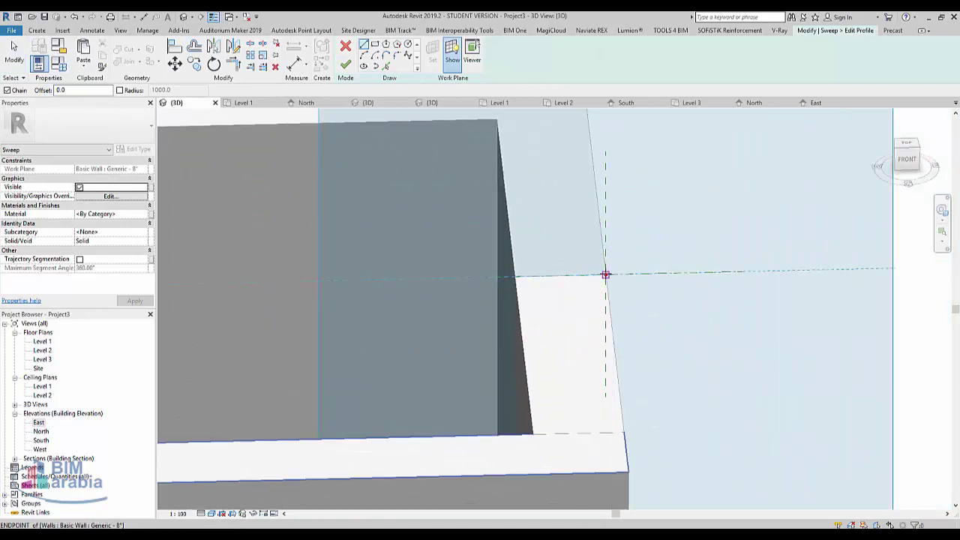
click(606, 274)
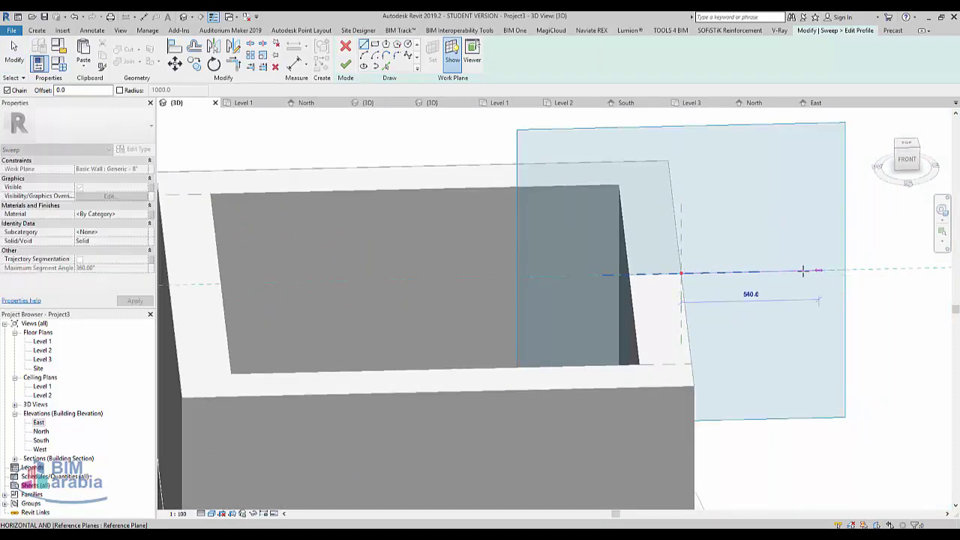
click(701, 274)
click(702, 250)
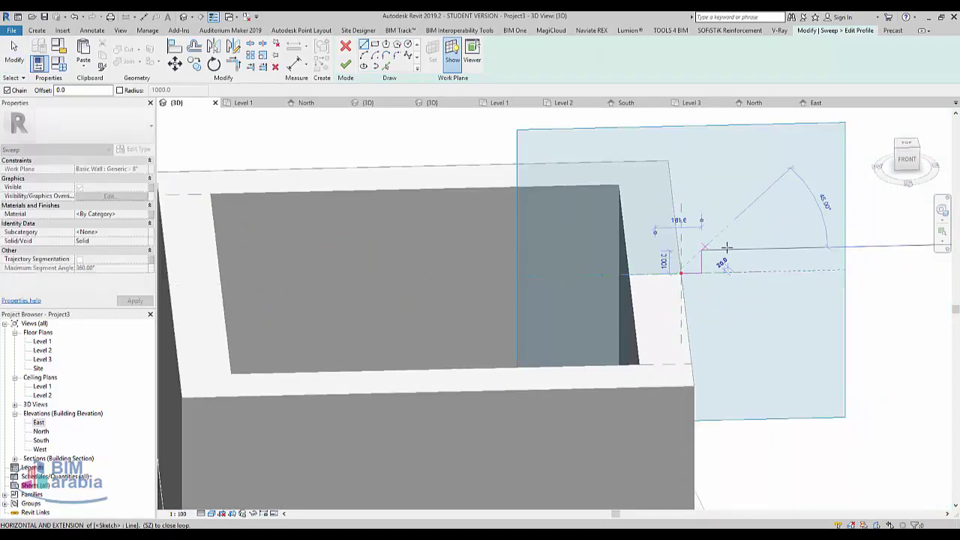
click(733, 250)
click(732, 218)
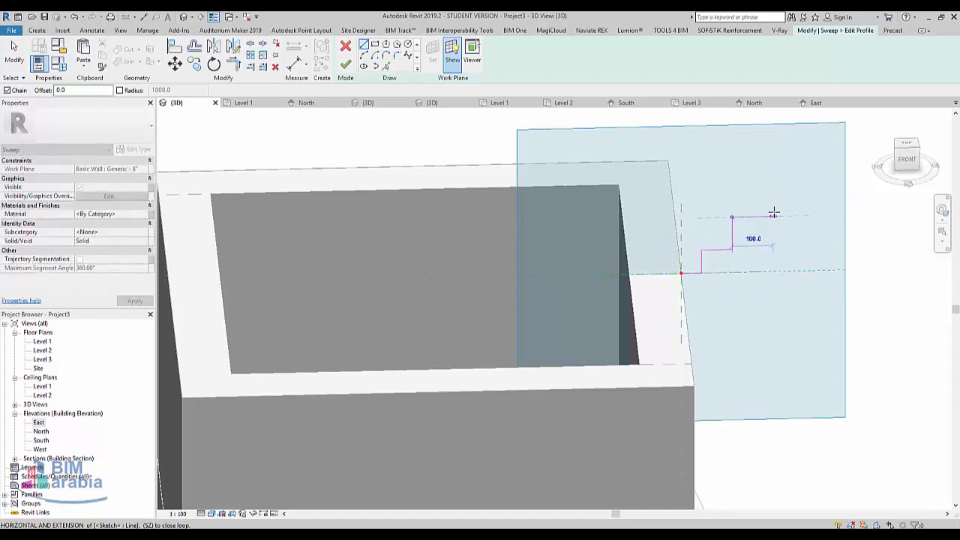
click(774, 216)
Close the four-step outline back at its start and finish the profile and sweep
click(774, 180)
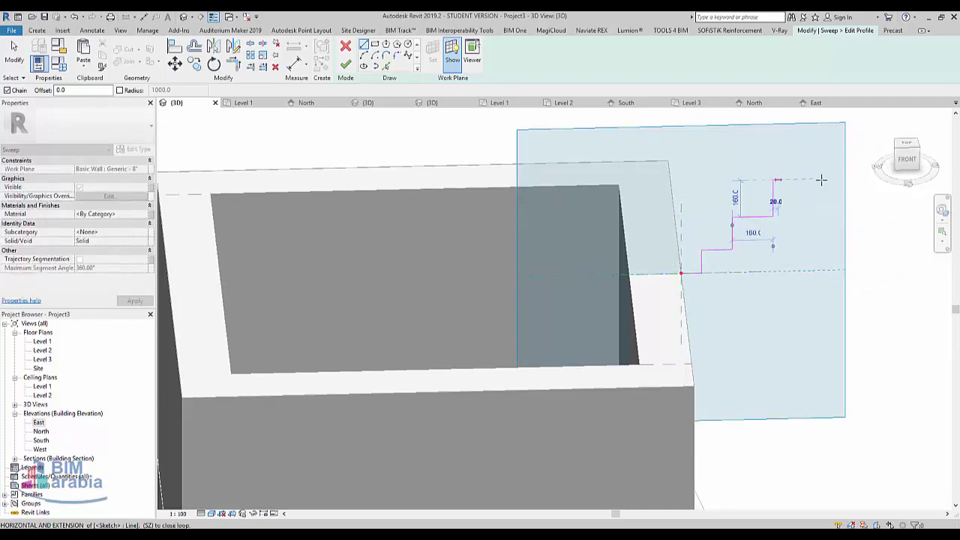
click(825, 179)
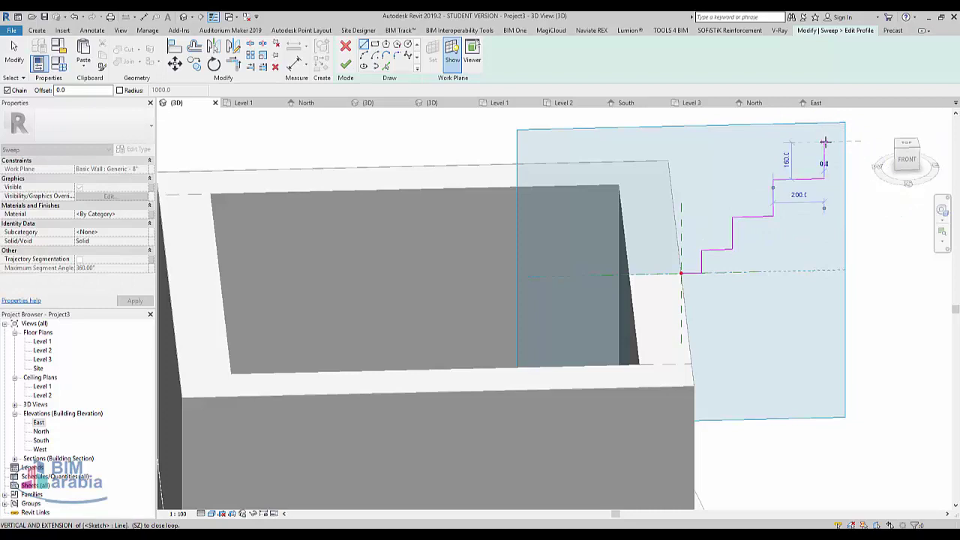
click(824, 142)
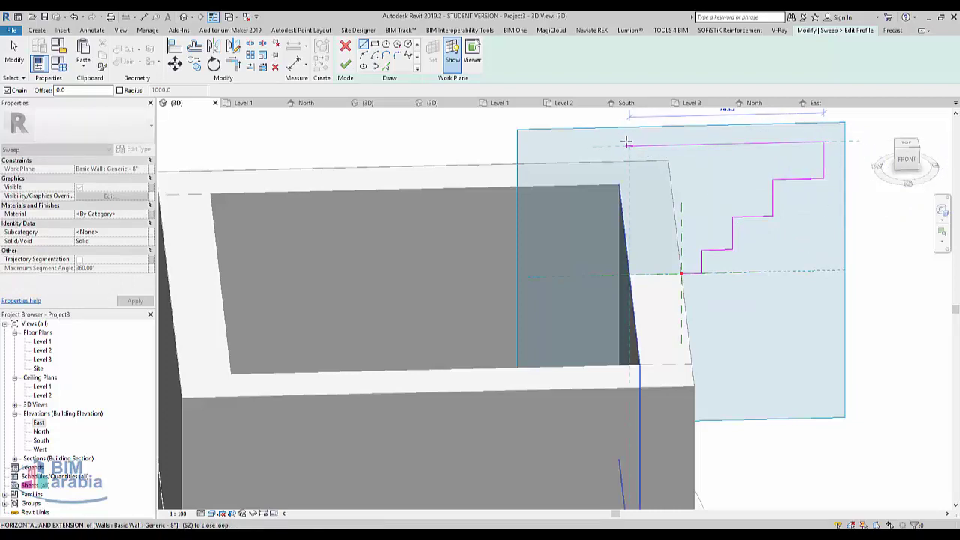
click(627, 142)
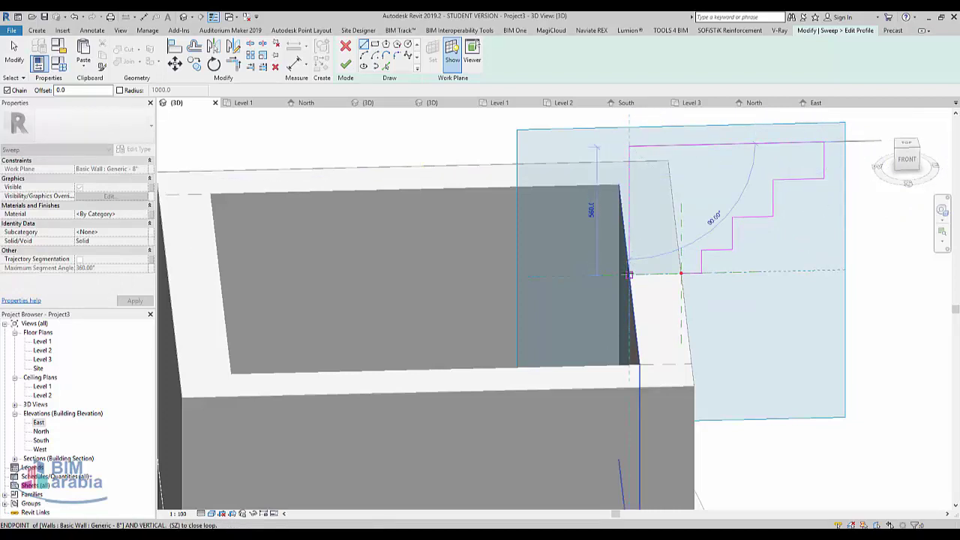
click(680, 274)
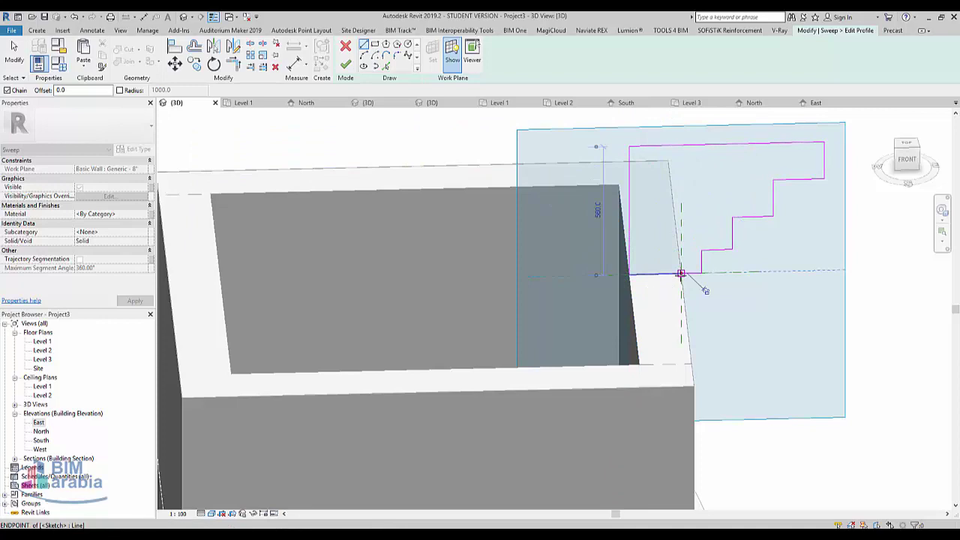
click(346, 68)
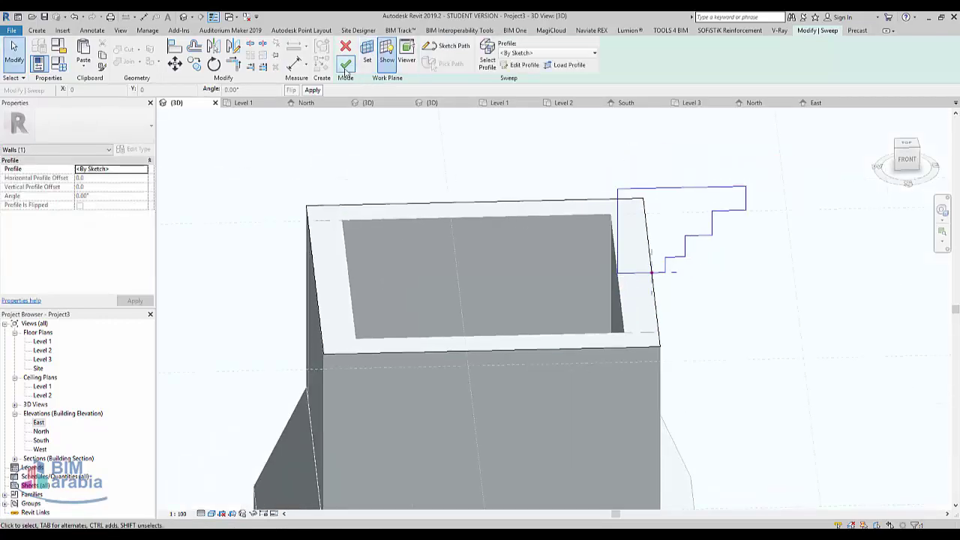
click(345, 67)
Inspect the new cornice and make its top face the work plane
scroll(605, 353, down, 3)
mouse_move(605, 349)
shift+middle_down()
mouse_move(598, 330)
mouse_move(587, 429)
shift+middle_up()
click(907, 150)
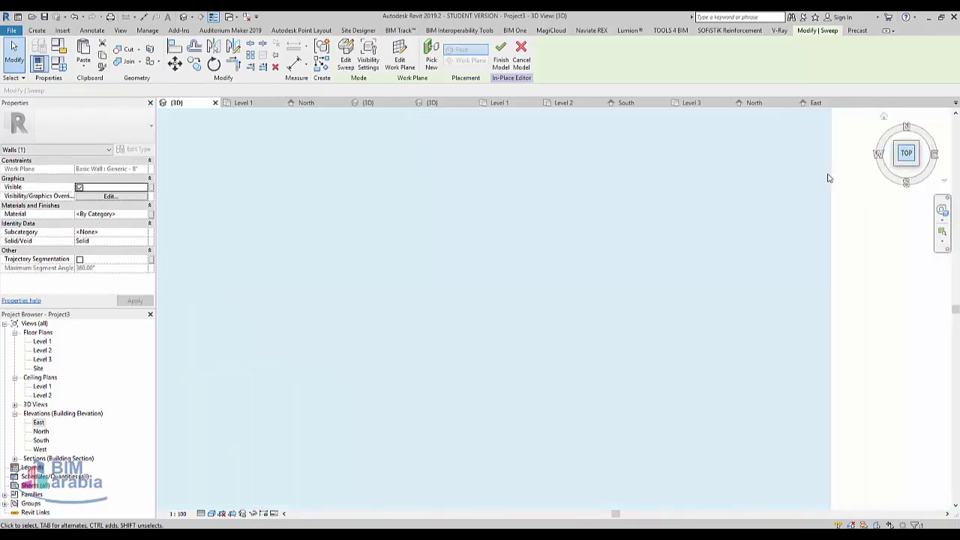
mouse_move(652, 314)
shift+middle_down()
mouse_move(657, 274)
mouse_move(310, 110)
shift+middle_up()
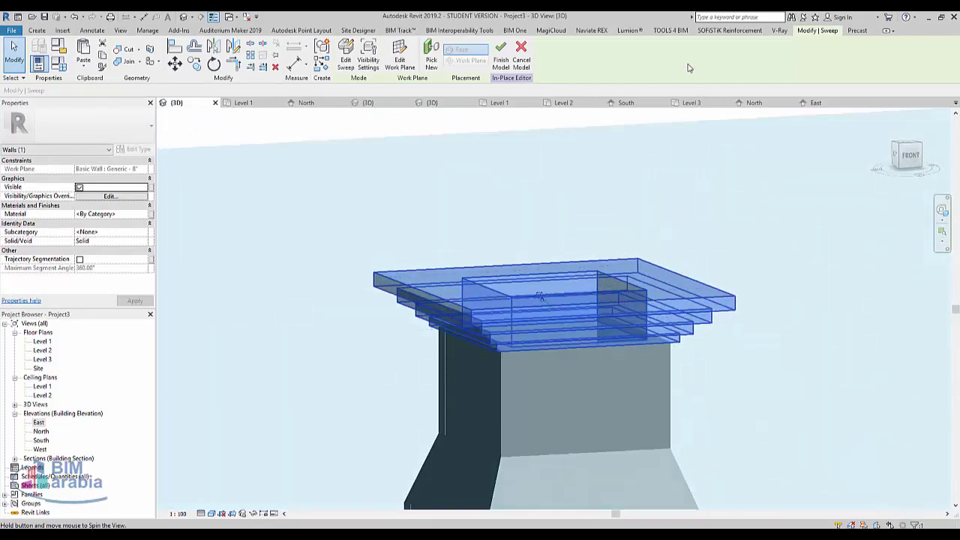
click(37, 30)
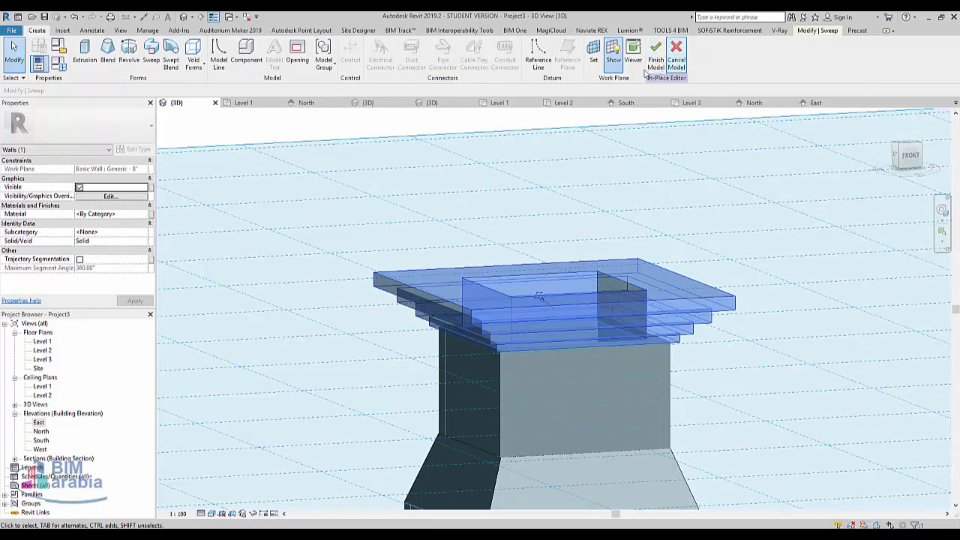
click(594, 54)
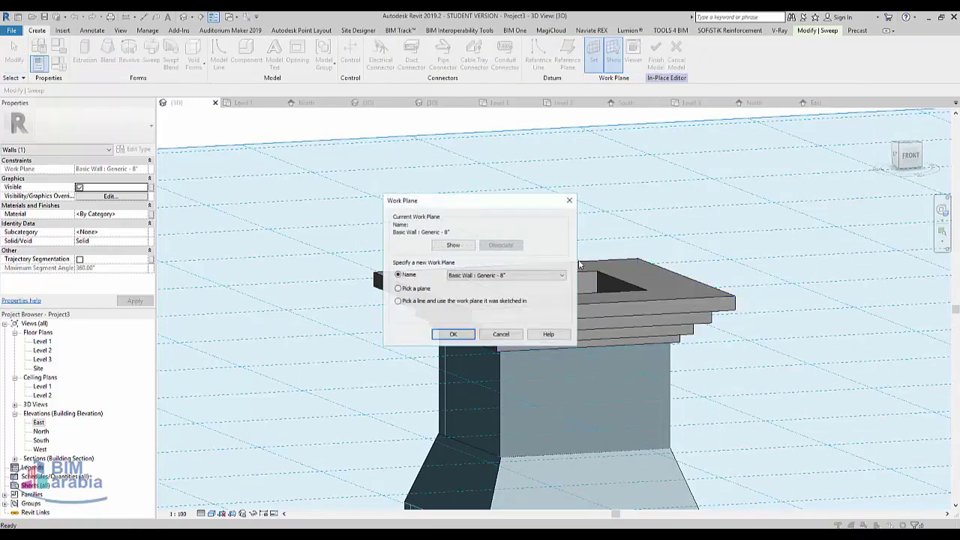
click(453, 334)
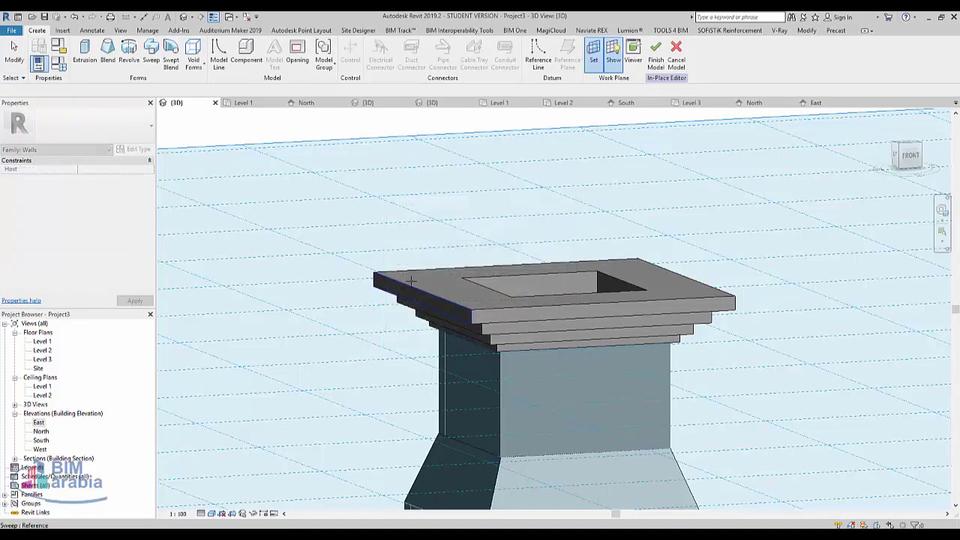
click(420, 284)
From a top view centred on the small square opening, start a new extrusion
shift+middle_drag(603, 271, 909, 144)
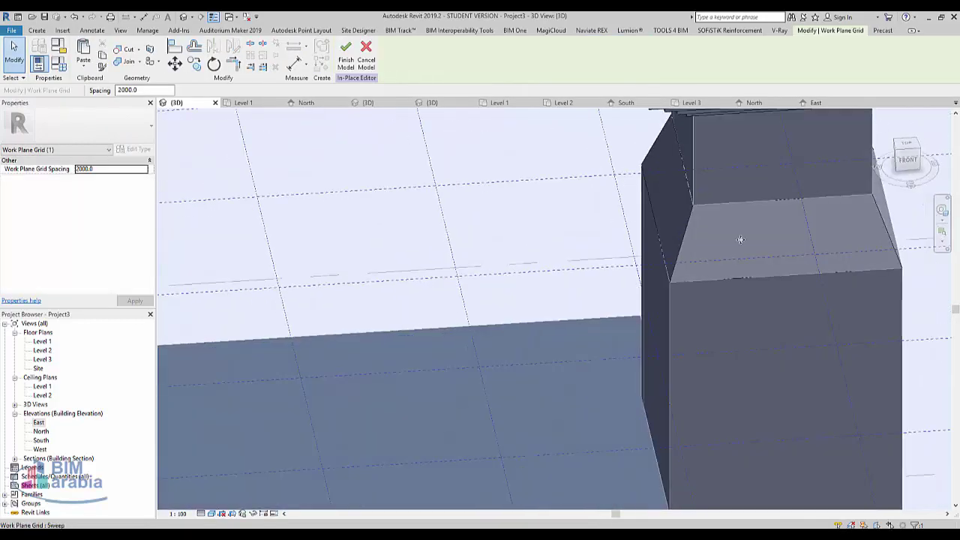
click(908, 144)
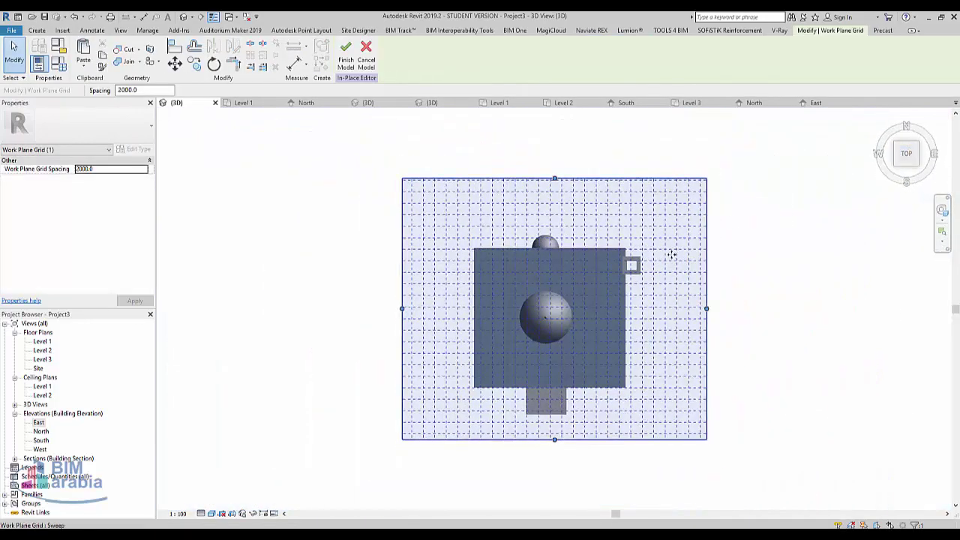
scroll(671, 253, up, 3)
scroll(654, 302, up, 2)
middle_drag(654, 301, 515, 341)
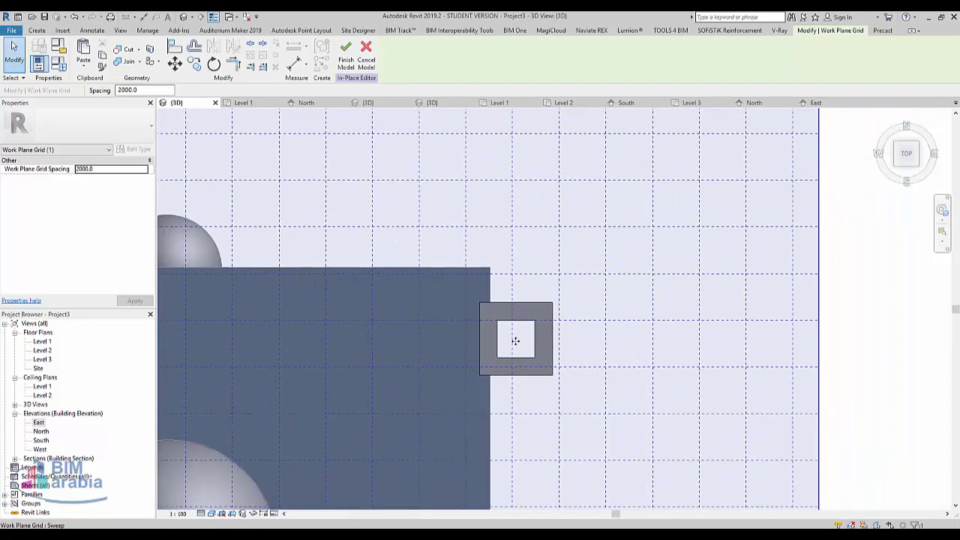
click(37, 31)
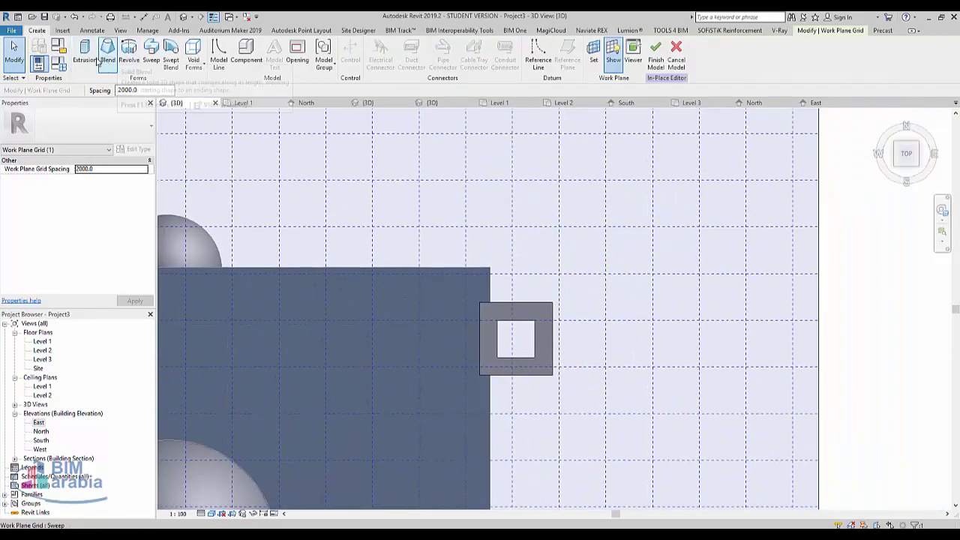
click(85, 53)
Draw a diagonal construction line from the square's lower-left to top-right corner
click(364, 46)
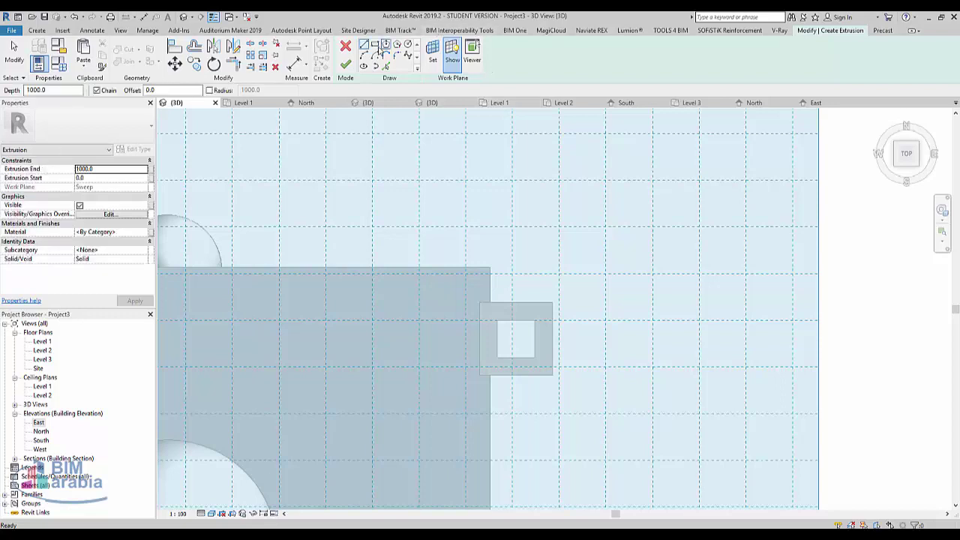
click(407, 45)
scroll(512, 364, up, 3)
scroll(537, 345, up, 2)
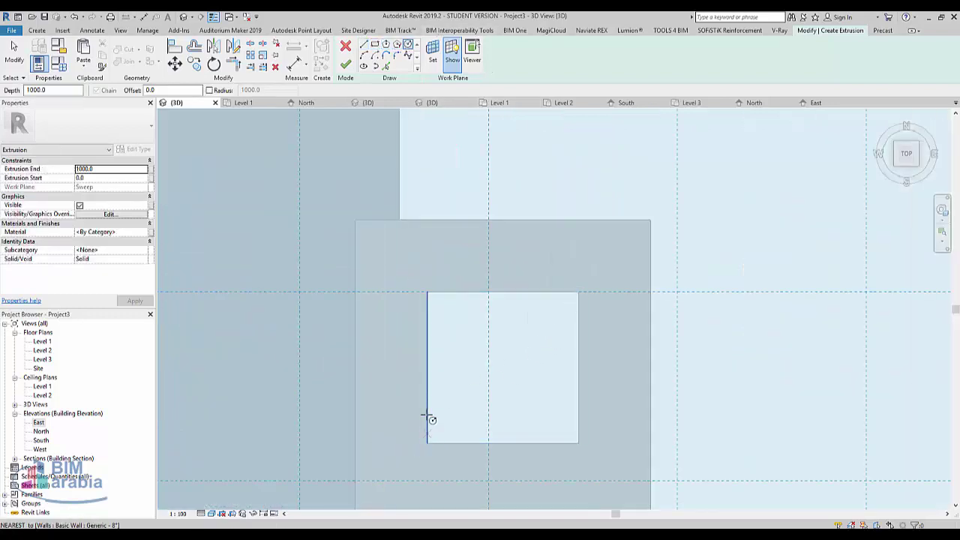
click(364, 45)
click(427, 442)
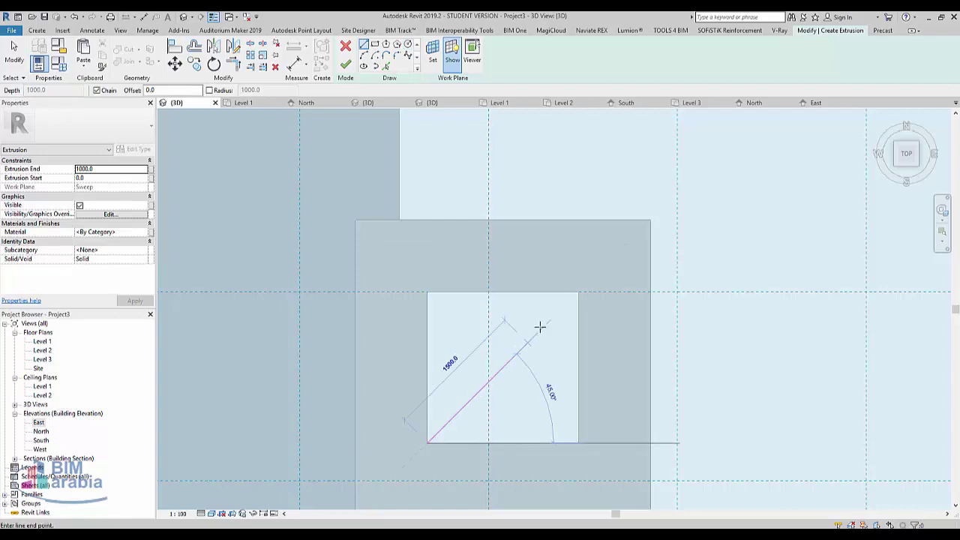
click(576, 292)
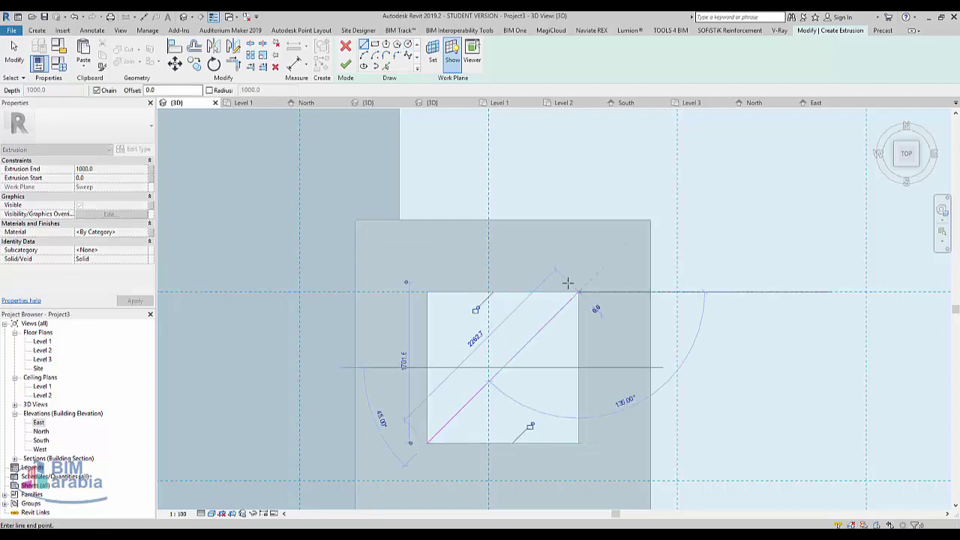
Draw a 700-radius circle centred on the diagonal's midpoint, then delete the diagonal
click(407, 44)
click(502, 368)
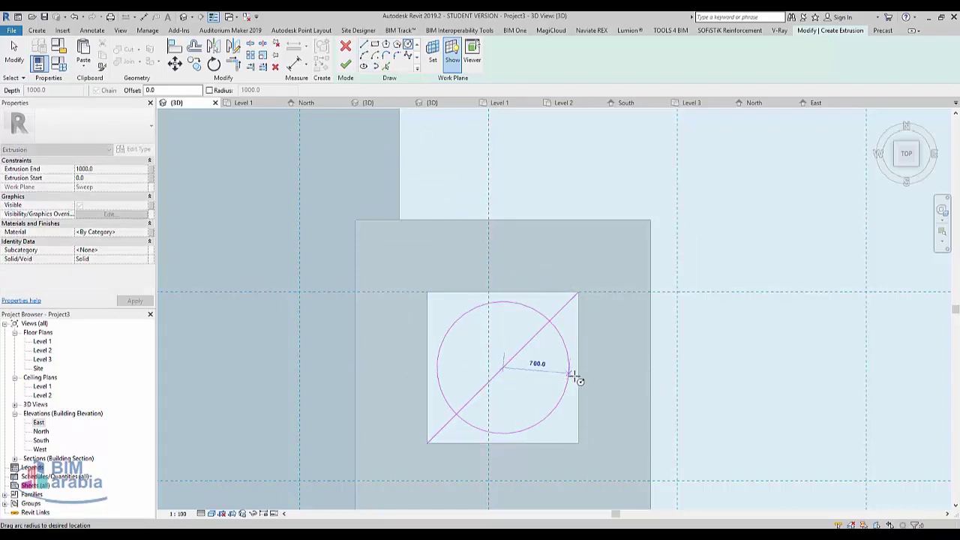
click(571, 370)
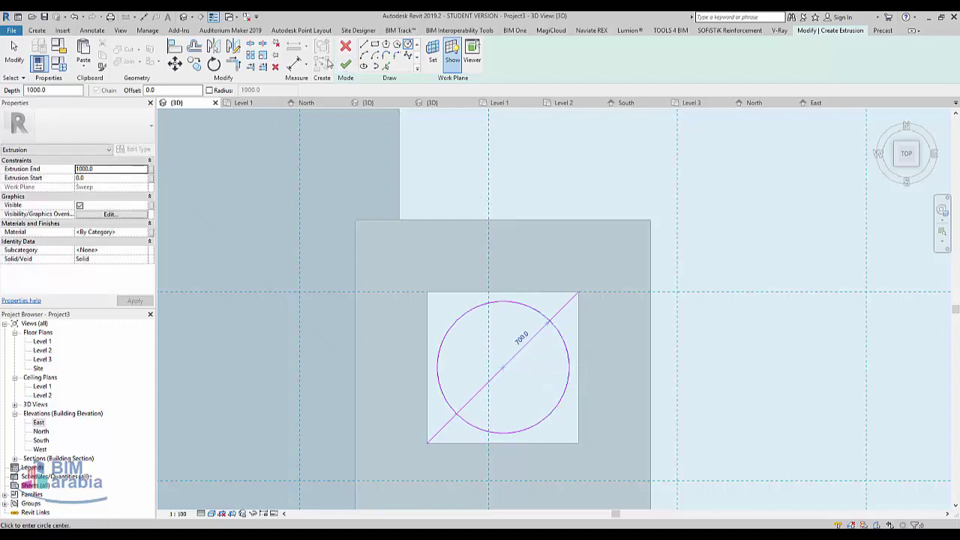
key(Escape)
key(Escape)
click(567, 303)
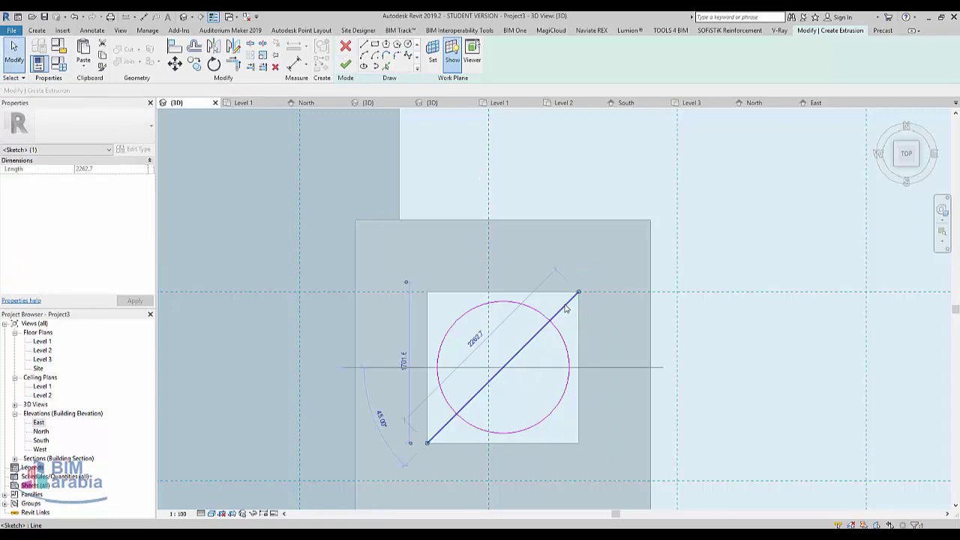
key(Delete)
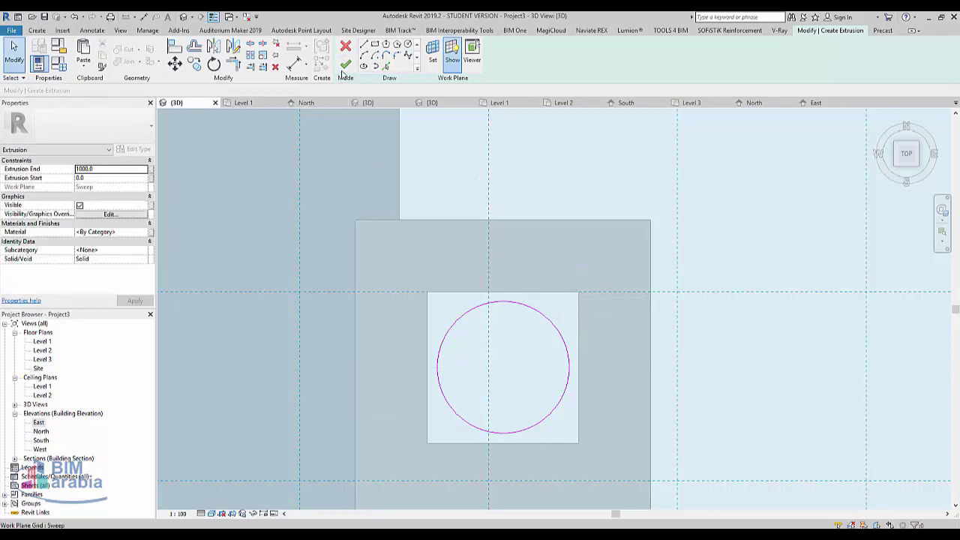
Finish the circle sketch as a 1000-deep extrusion and orbit to an angled view
click(345, 67)
mouse_move(677, 386)
shift+middle_down()
mouse_move(560, 323)
mouse_move(575, 117)
mouse_move(546, 292)
mouse_move(503, 225)
shift+middle_up()
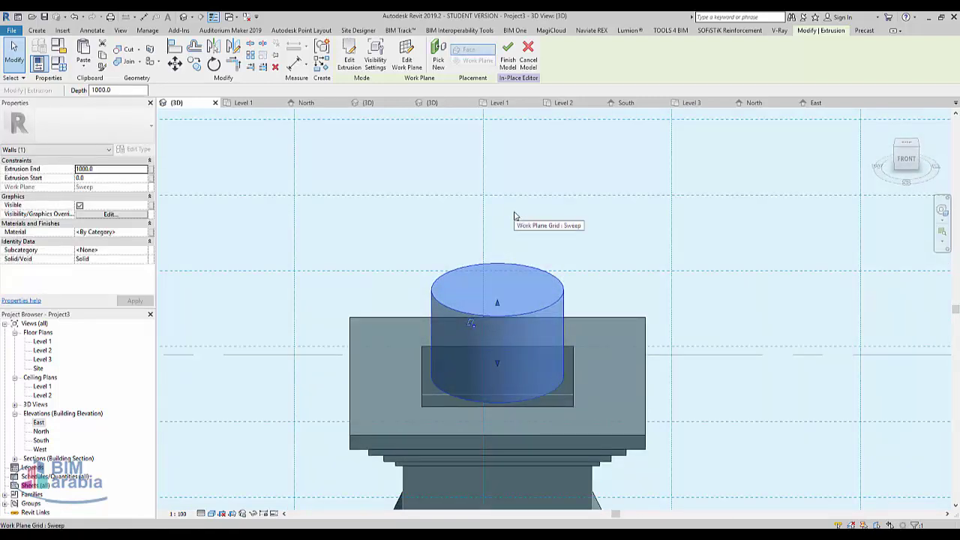
click(37, 32)
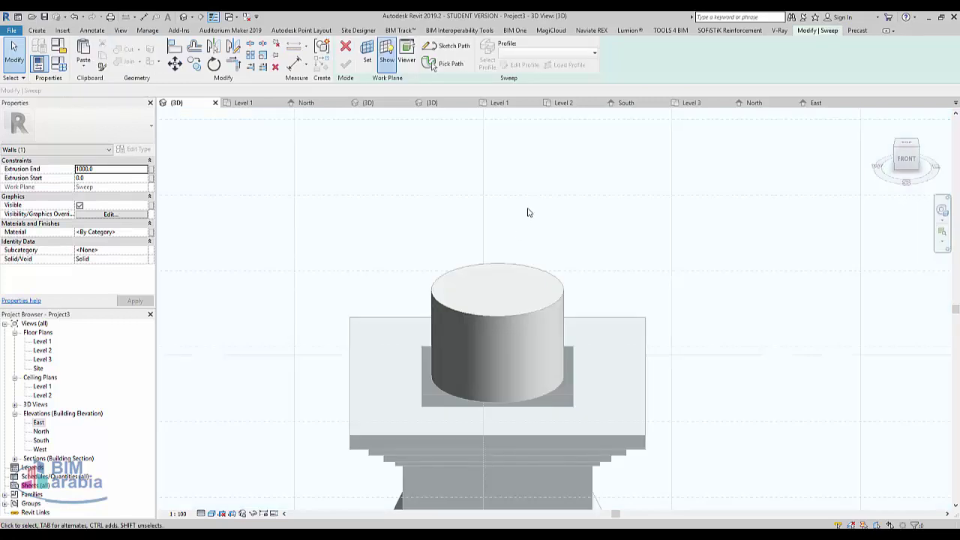
Start a sweep path and set the cylinder's top face as the work plane
click(450, 46)
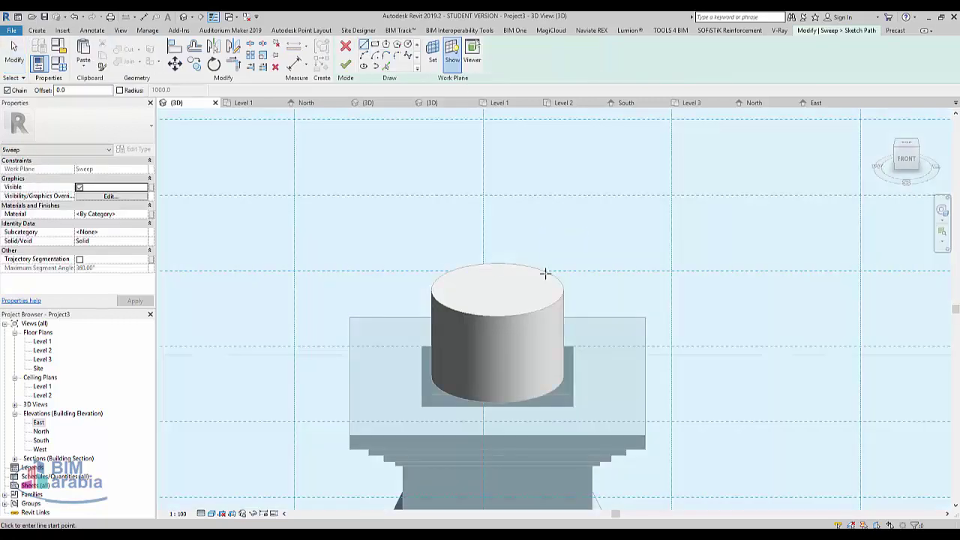
click(385, 66)
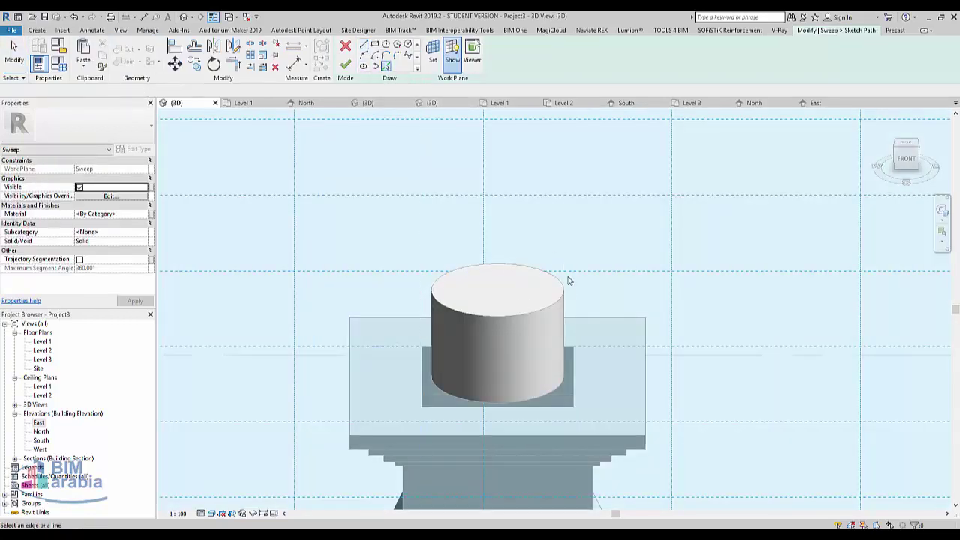
click(563, 284)
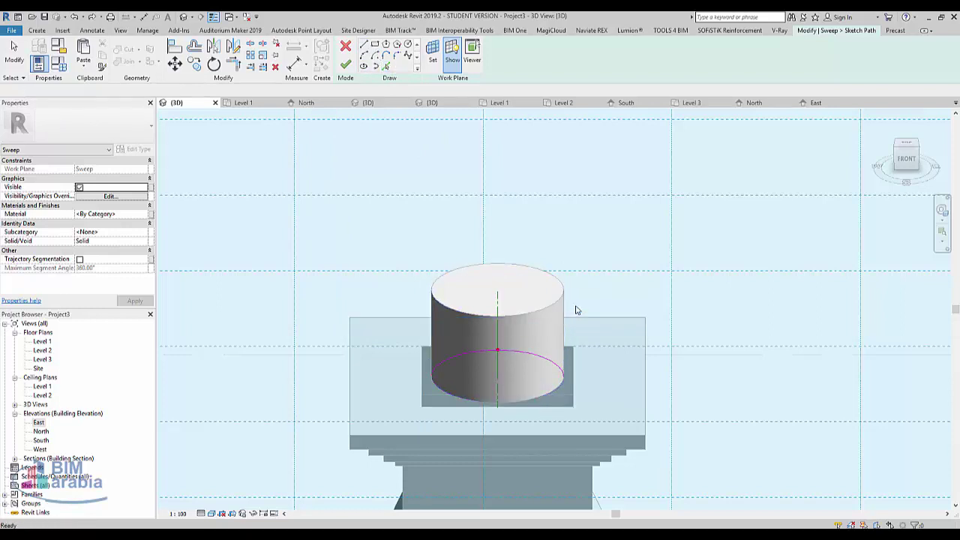
click(433, 54)
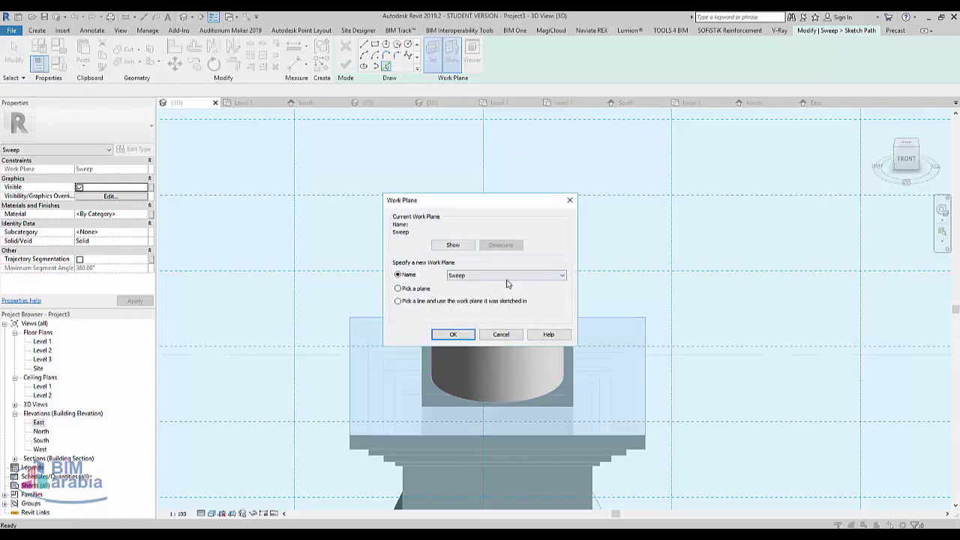
click(450, 335)
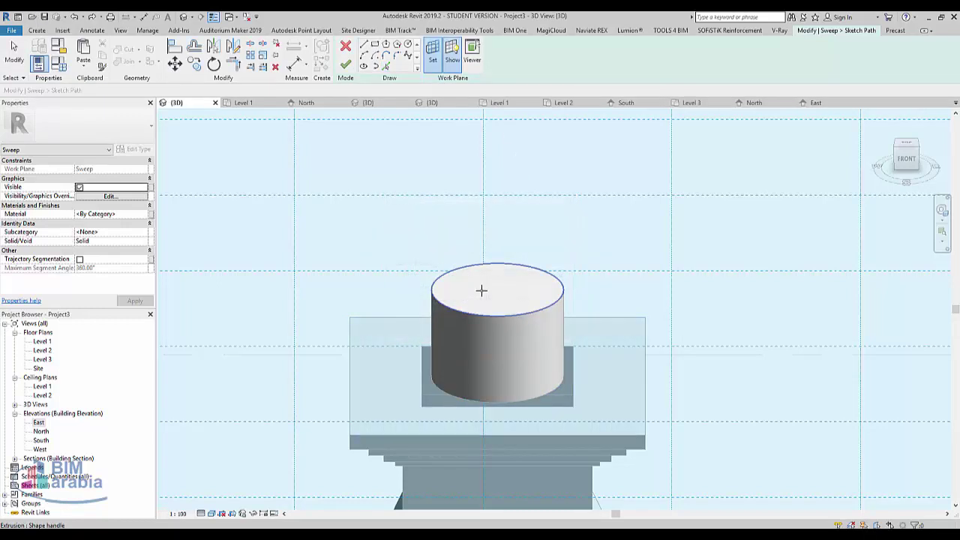
click(482, 290)
Pick the cylinder's top rim as the sweep path and open the profile for sketching
shift+middle_drag(396, 274, 405, 195)
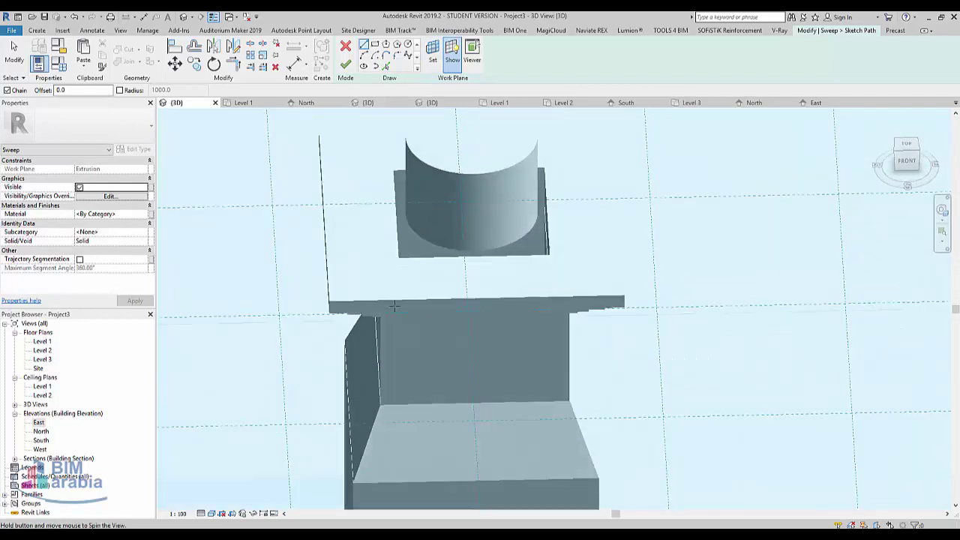
click(388, 67)
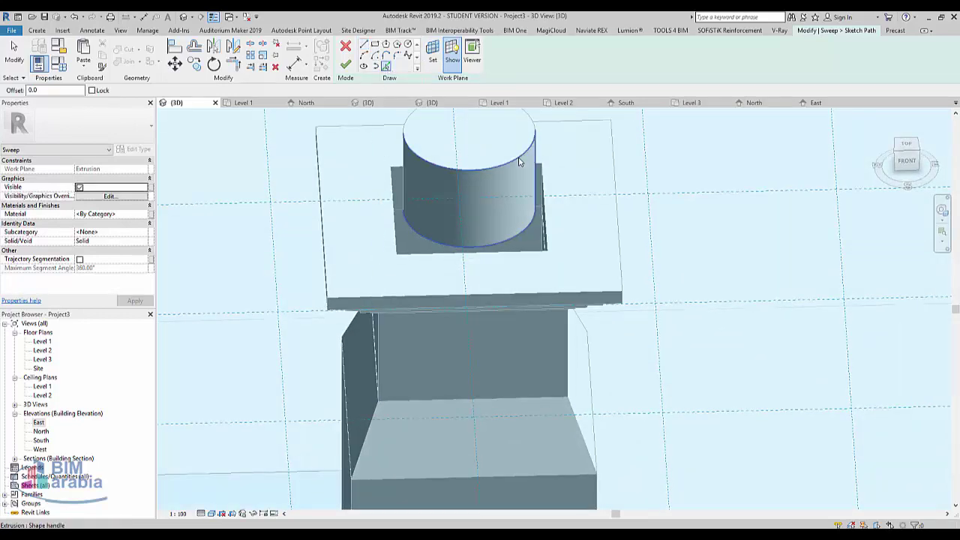
click(519, 162)
middle_drag(578, 172, 586, 288)
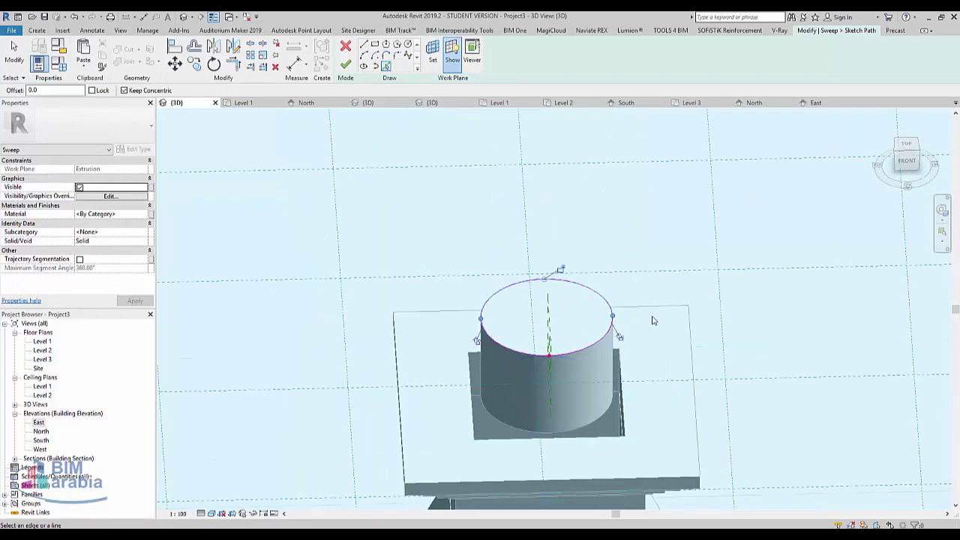
scroll(652, 321, up, 2)
key(Escape)
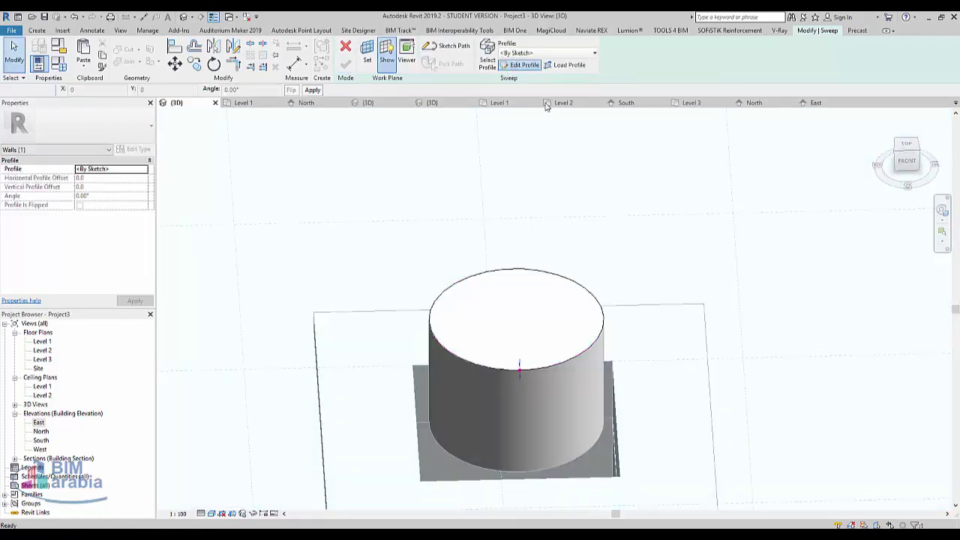
click(524, 65)
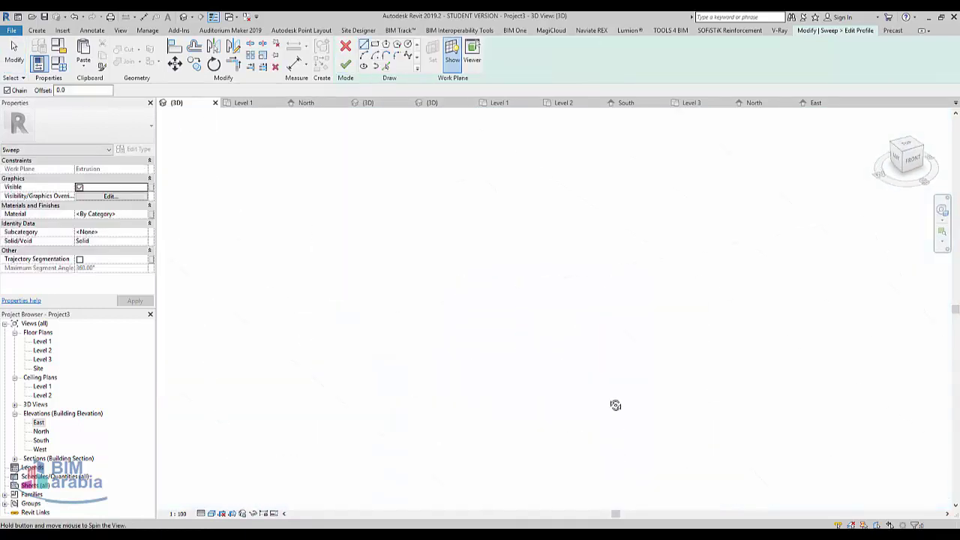
Sketch a closed profile: a 300 line out from the rim and bulging arcs back
scroll(169, 262, up, 2)
scroll(262, 321, up, 3)
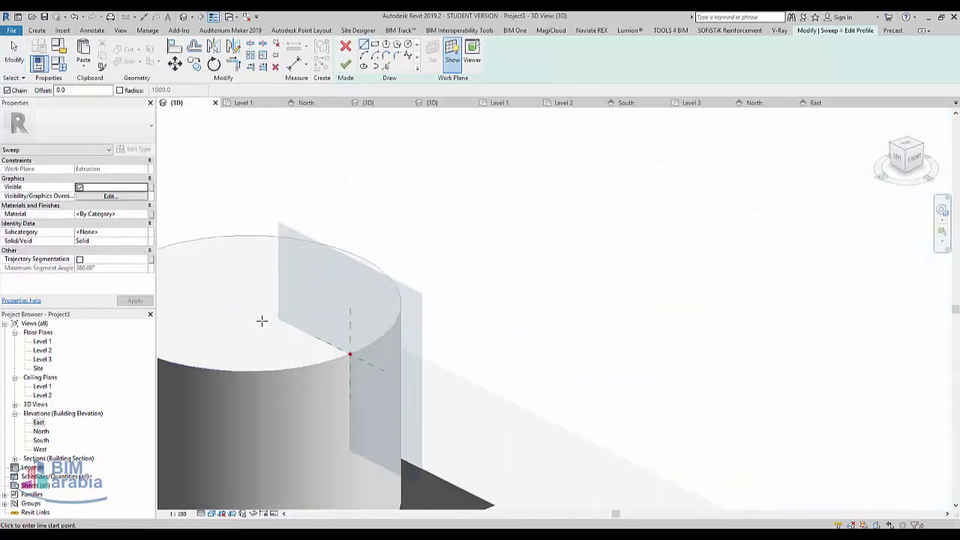
scroll(366, 347, up, 2)
scroll(461, 308, up, 1)
scroll(460, 309, down, 2)
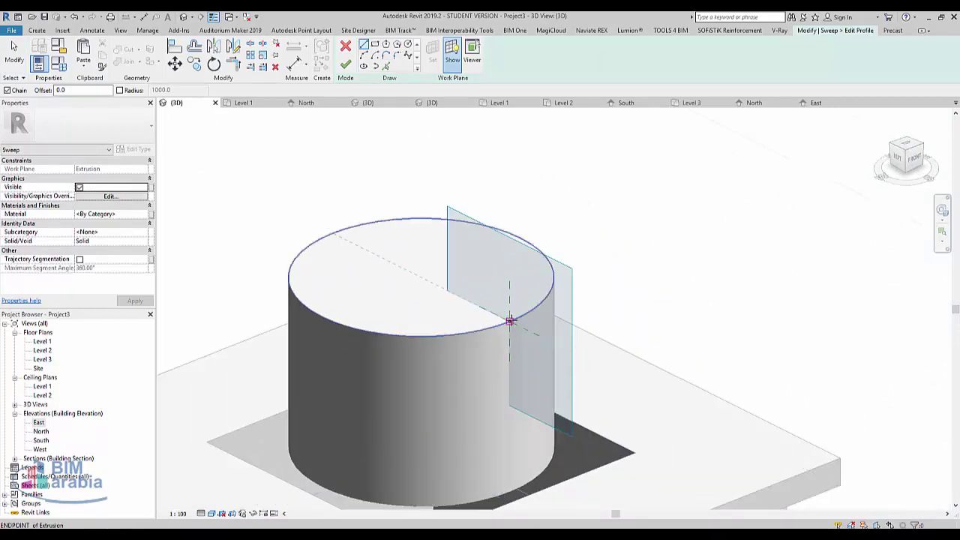
click(510, 321)
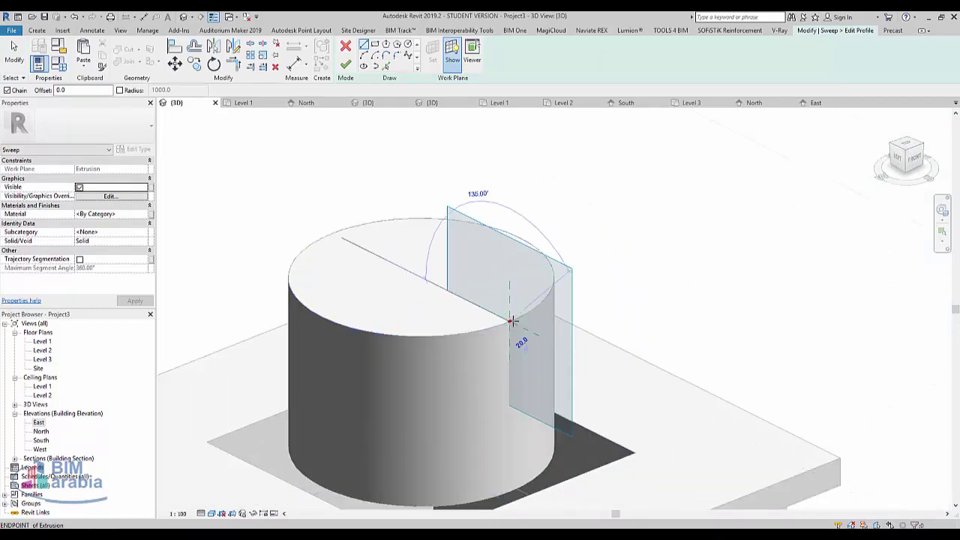
click(559, 345)
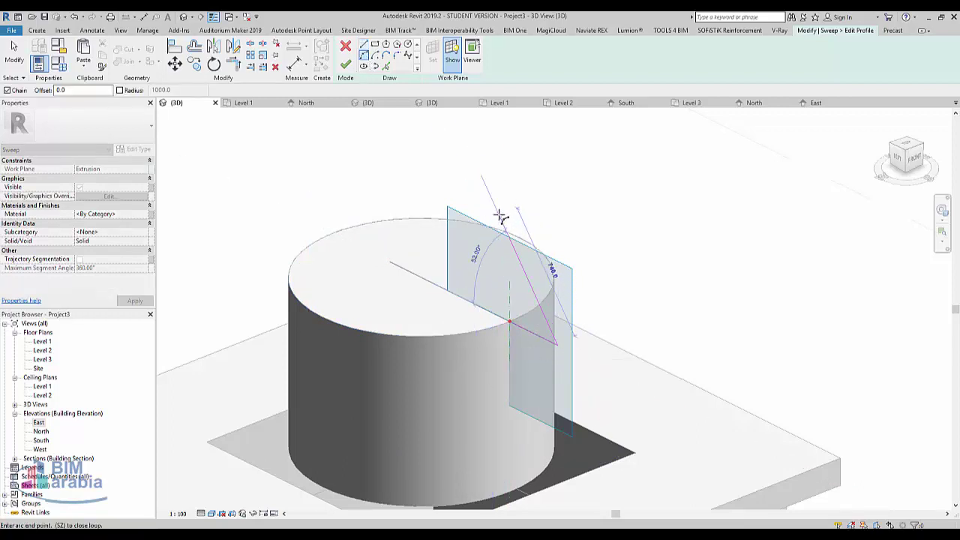
click(524, 227)
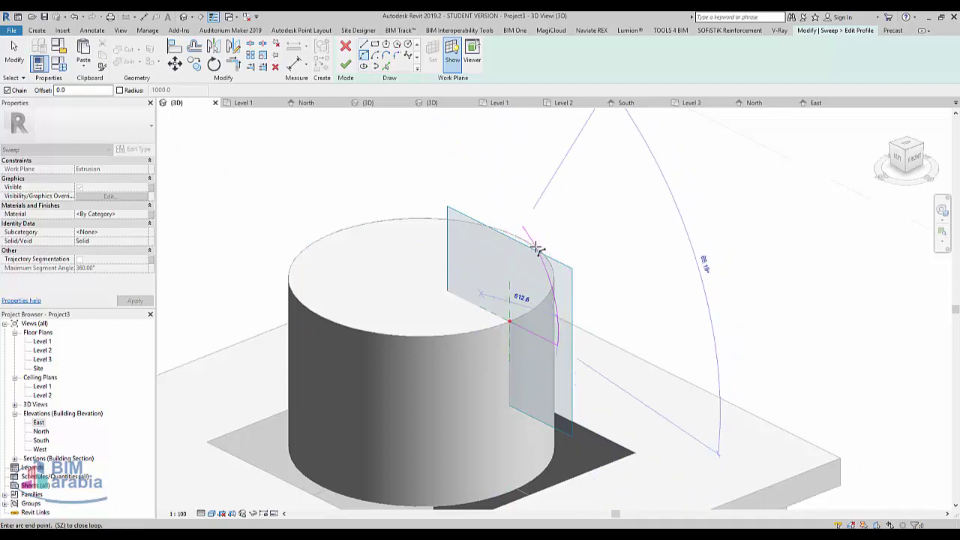
click(537, 249)
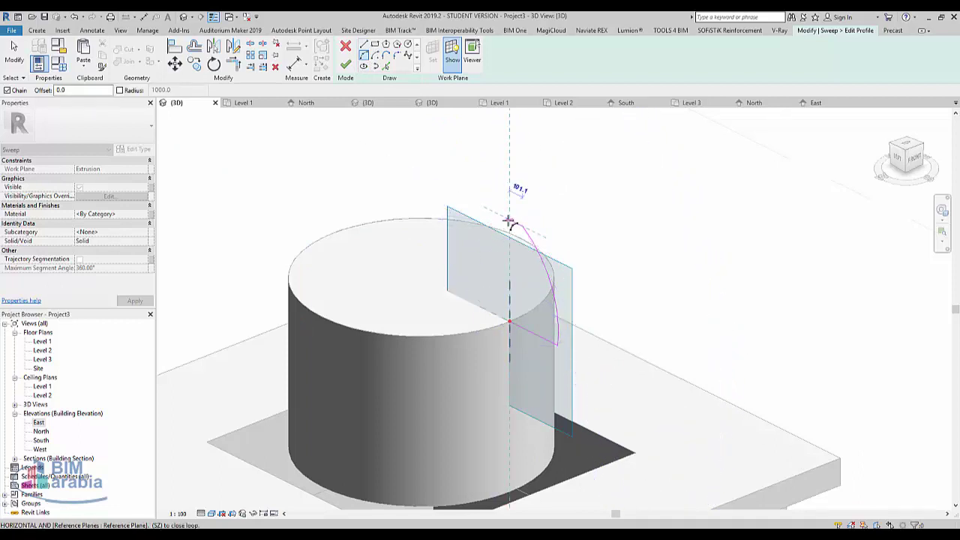
click(510, 222)
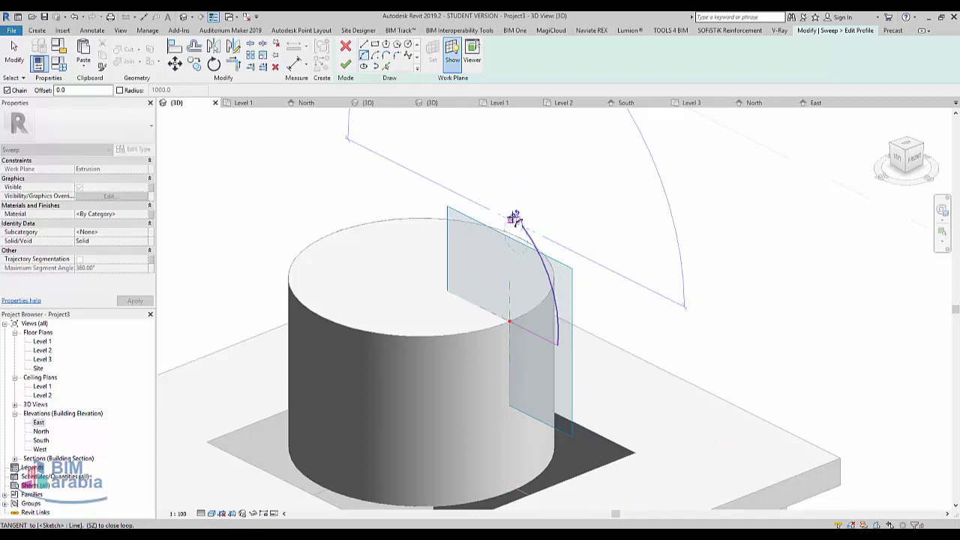
click(510, 321)
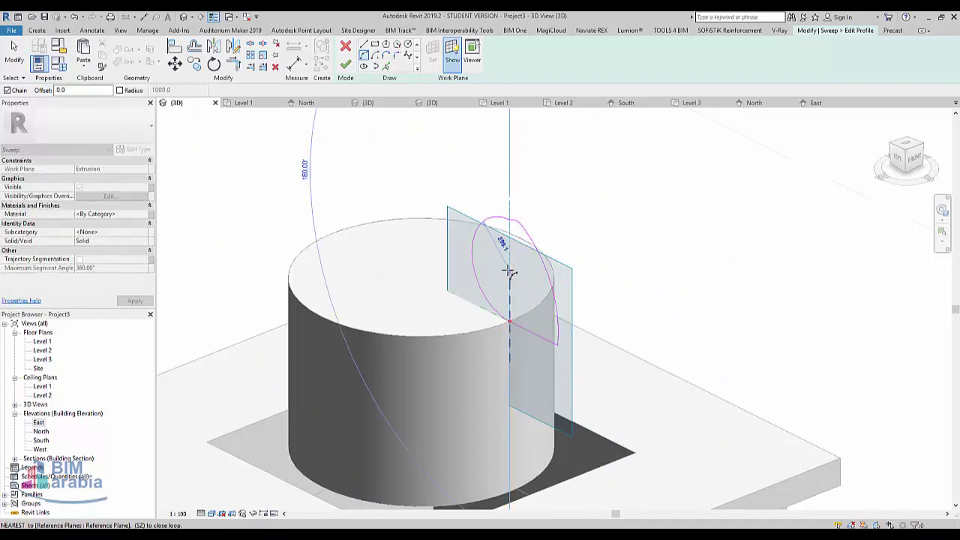
scroll(510, 272, up, 2)
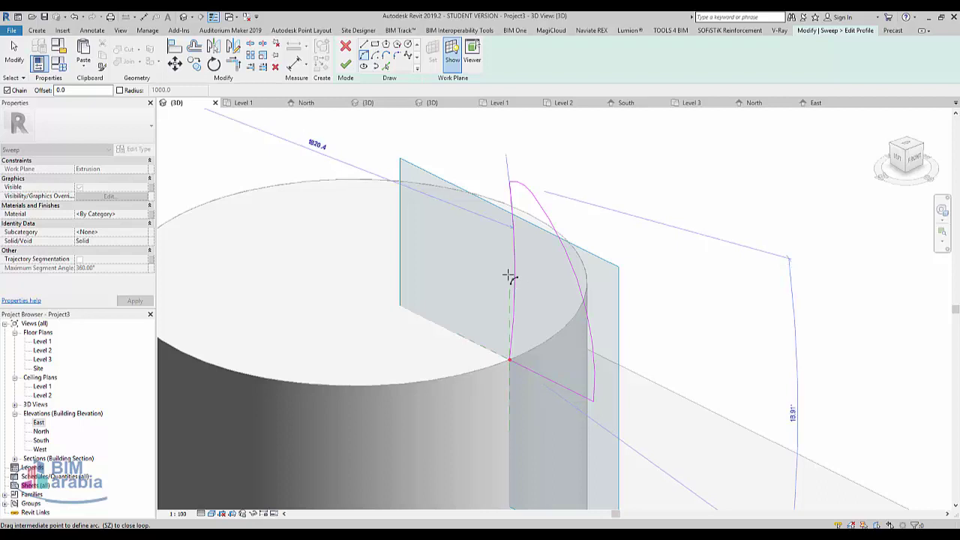
key(Escape)
Finish the profile and complete the sweep around the cylinder's rim
click(345, 65)
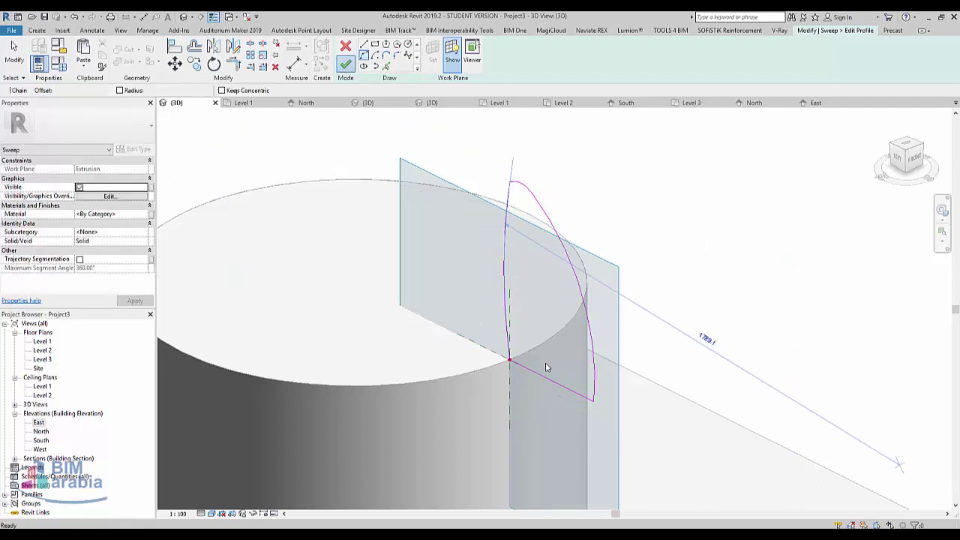
scroll(551, 366, down, 2)
scroll(548, 371, down, 2)
click(345, 65)
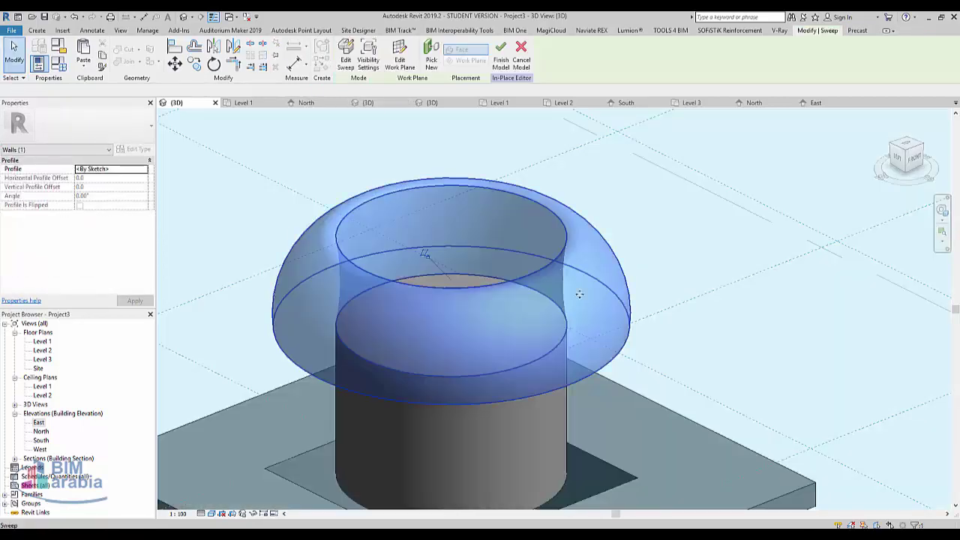
Delete the swept ring and drag the cylinder's top up so its extrusion ends at 1404
key(Delete)
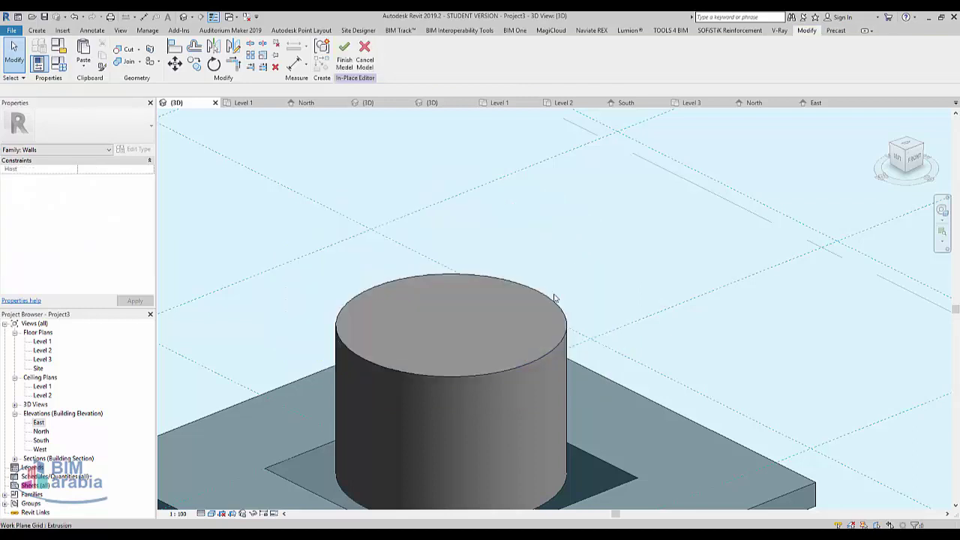
middle_drag(466, 381, 561, 418)
click(559, 418)
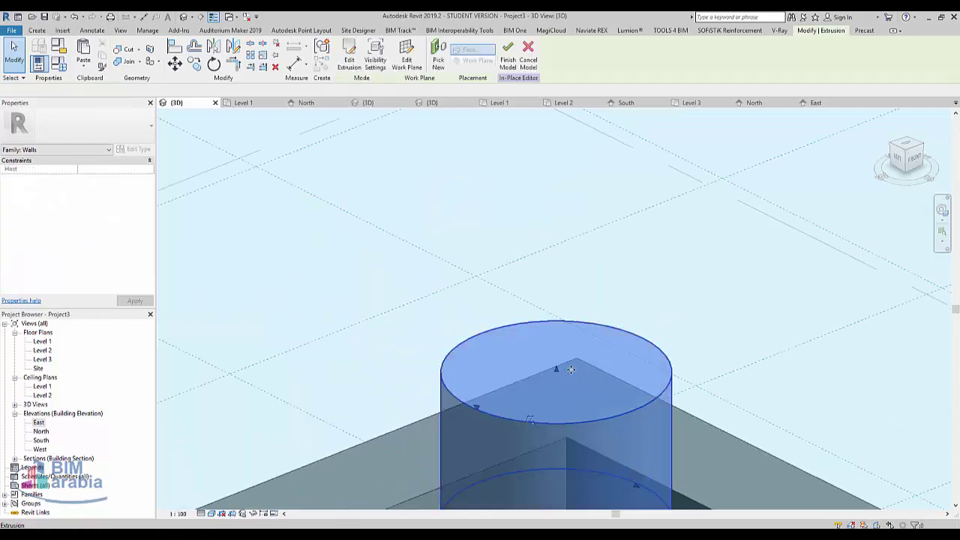
drag(555, 369, 559, 314)
shift+middle_drag(559, 313, 625, 341)
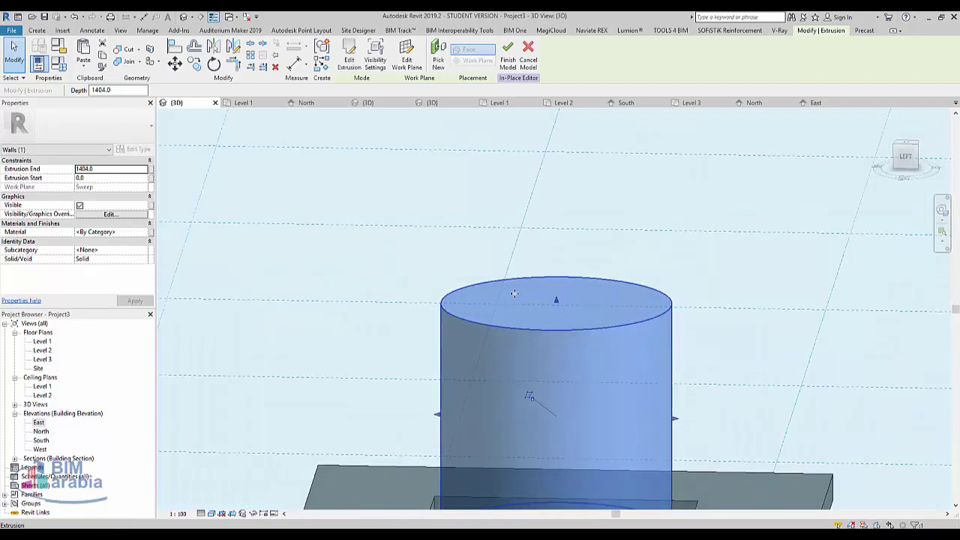
scroll(514, 294, down, 2)
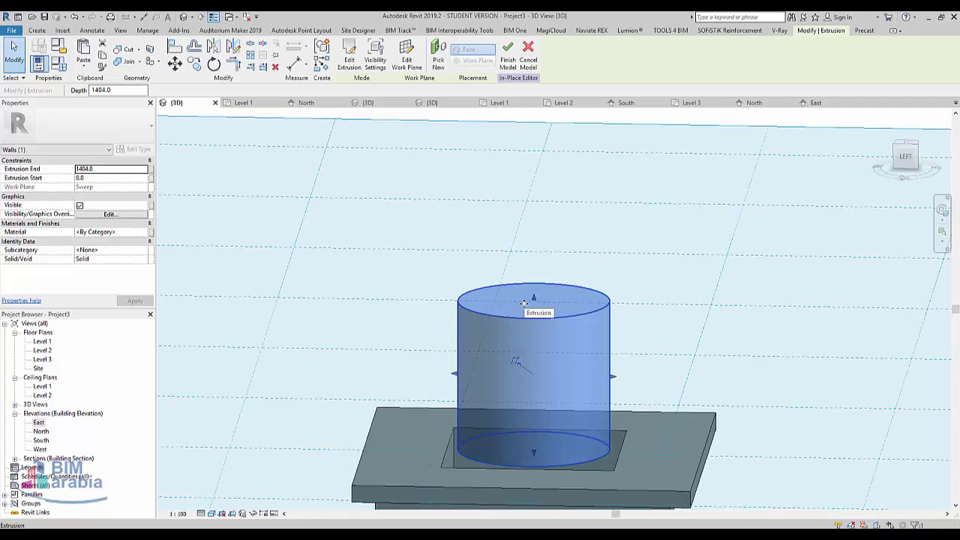
Start a blend and view the model from the top in Wireframe style
click(37, 31)
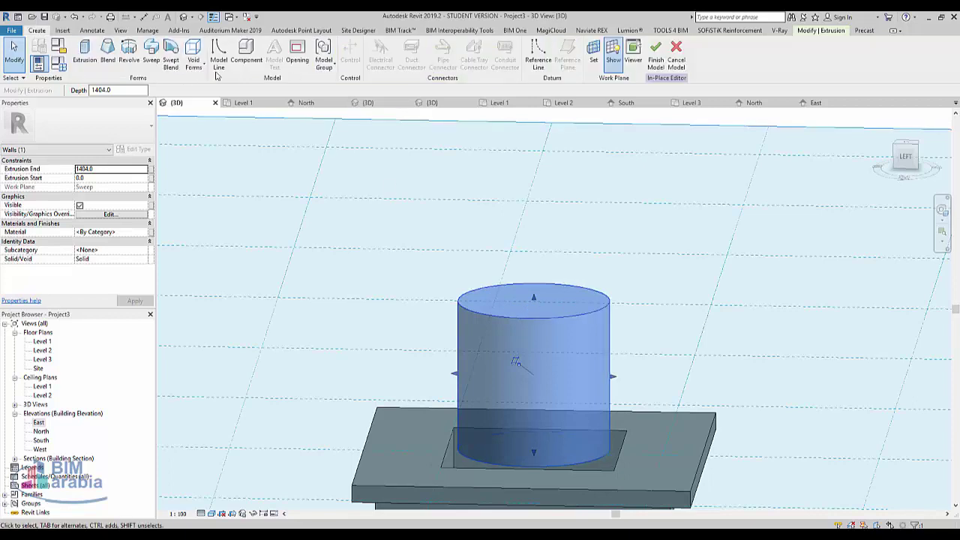
click(107, 56)
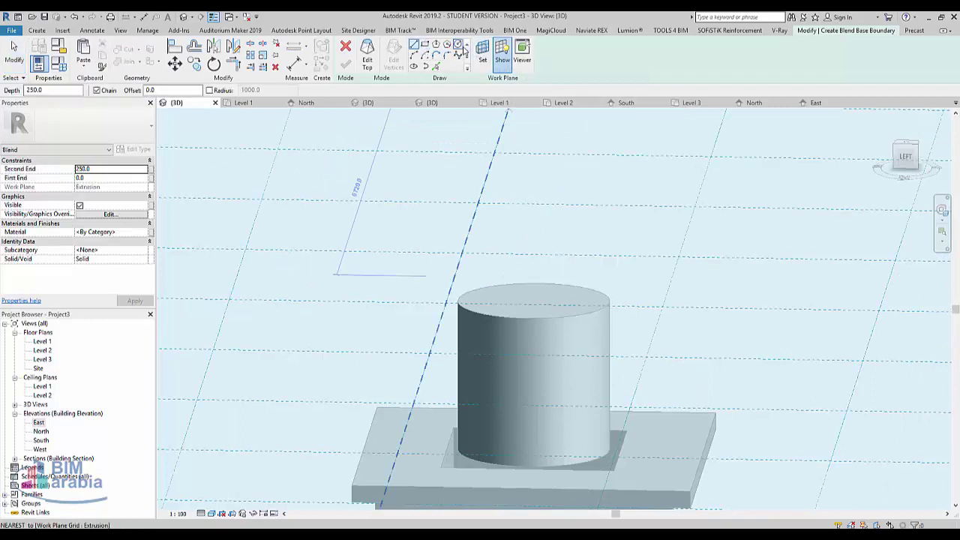
click(907, 148)
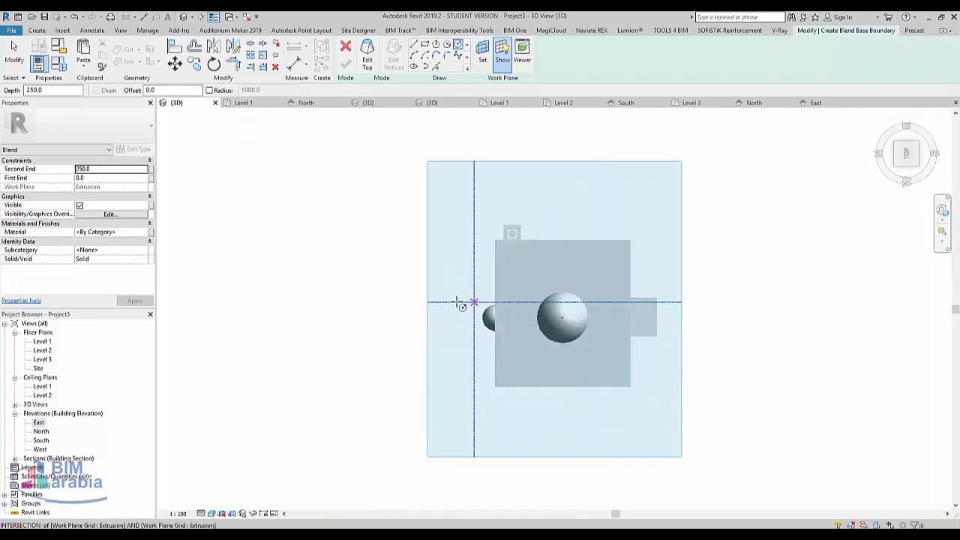
scroll(697, 326, up, 2)
scroll(750, 322, up, 3)
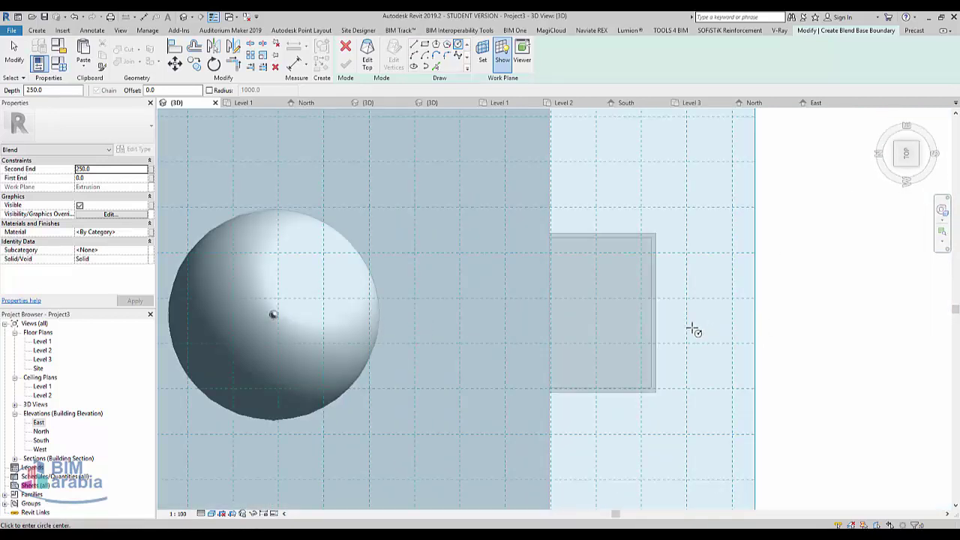
click(211, 513)
click(233, 449)
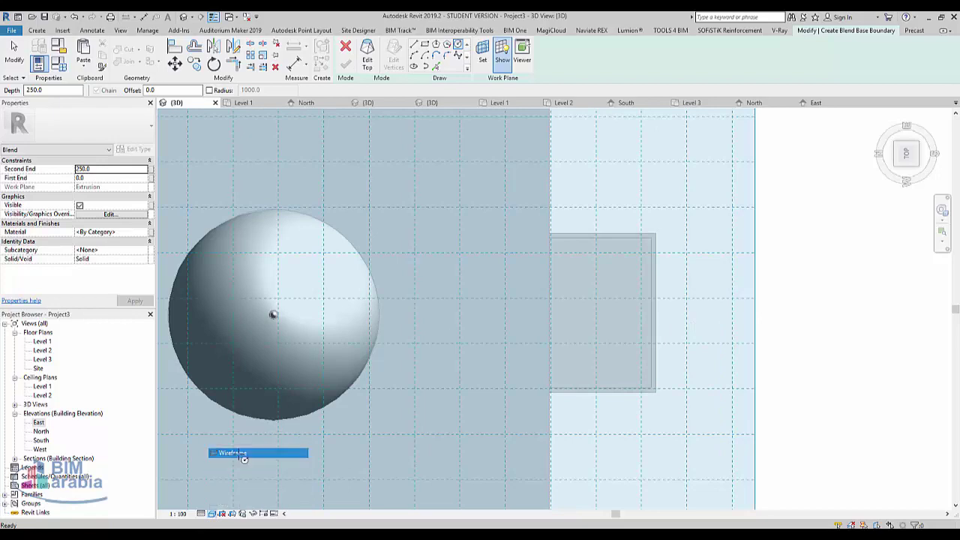
scroll(615, 337, down, 3)
scroll(315, 192, up, 4)
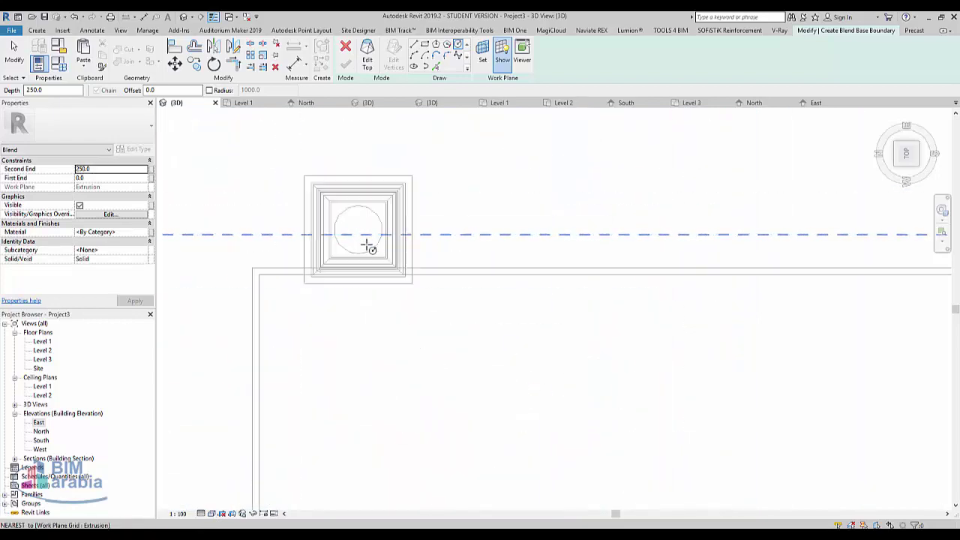
scroll(337, 218, up, 3)
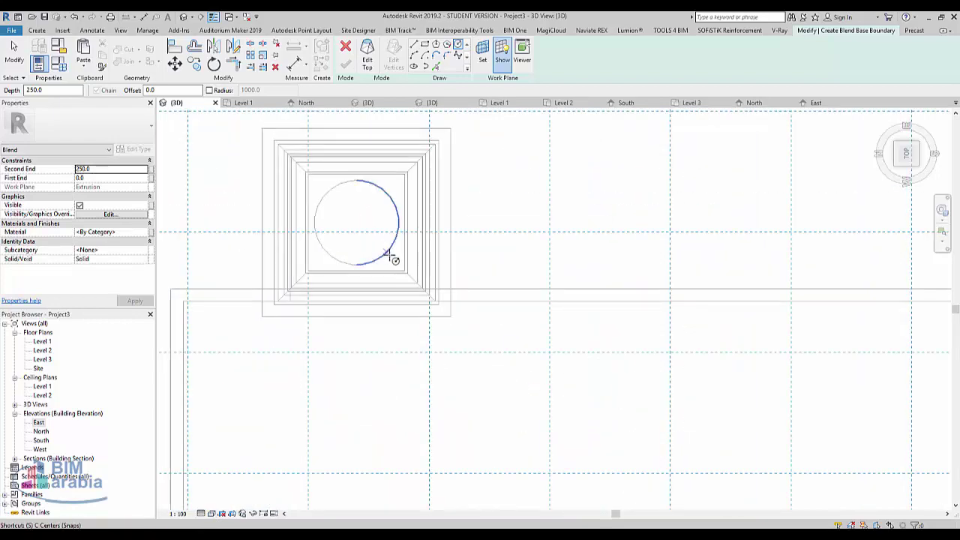
scroll(391, 252, up, 2)
Sketch a 700-radius base circle and a concentric 320-radius top circle, then finish the blend
click(391, 252)
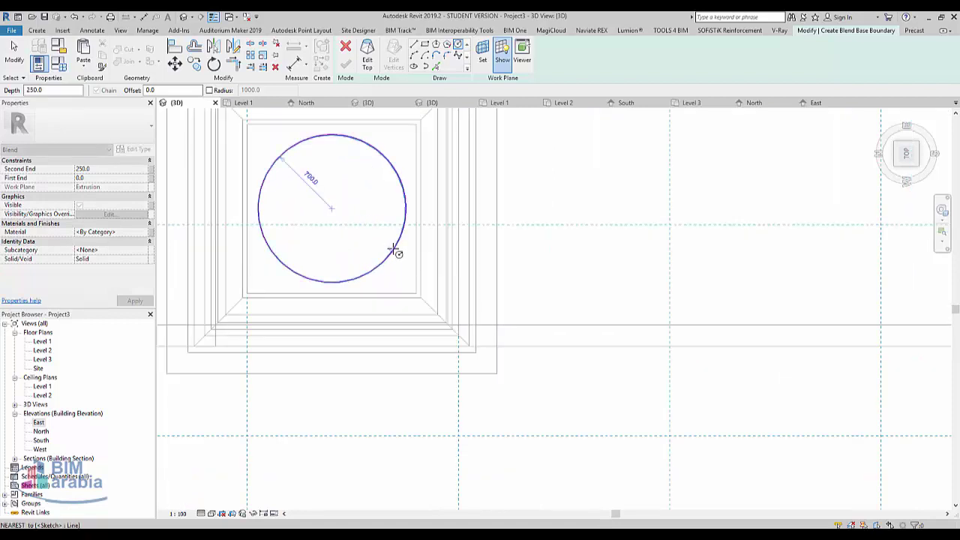
click(368, 59)
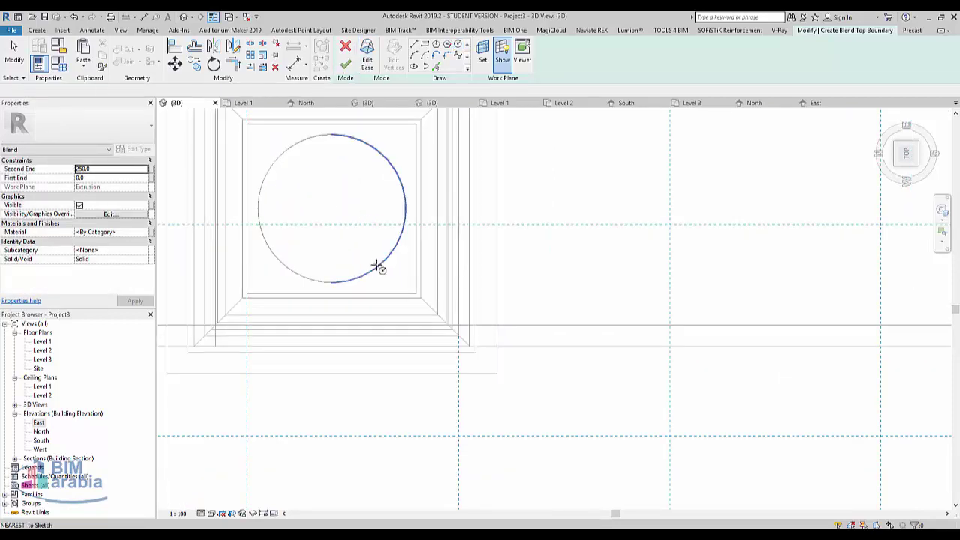
click(332, 209)
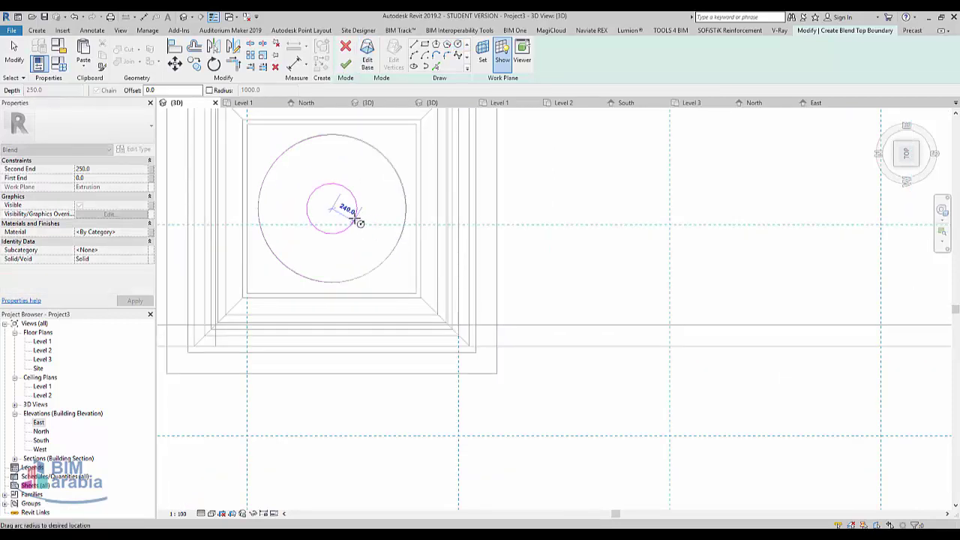
click(366, 218)
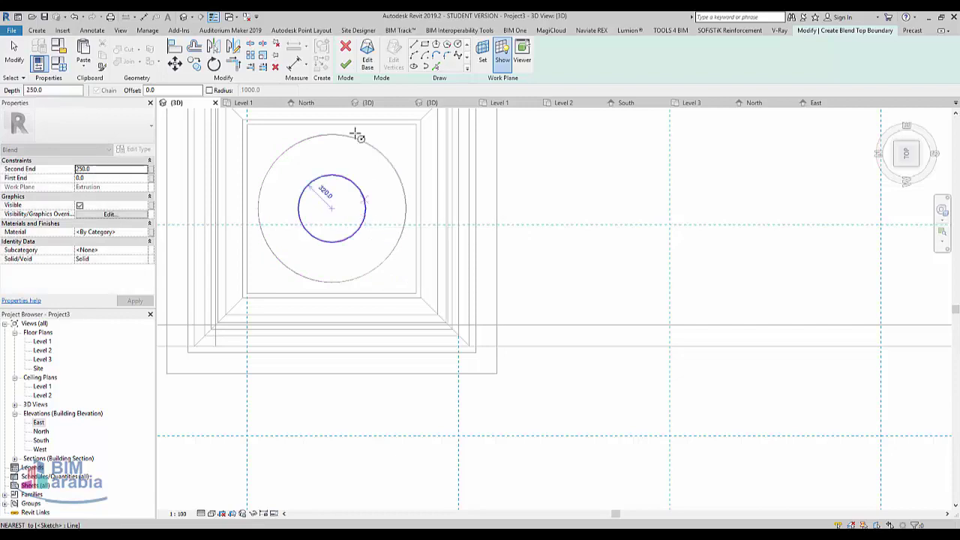
click(345, 64)
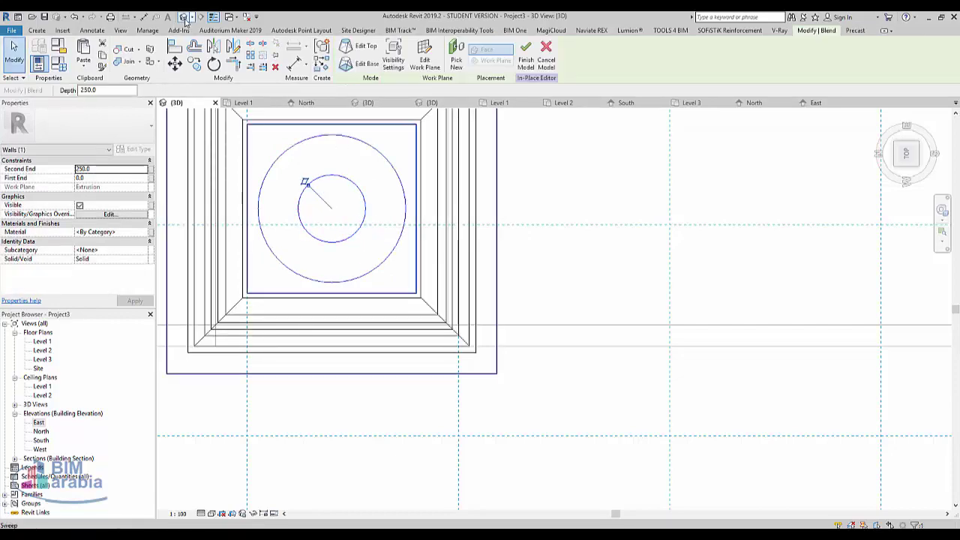
Return to Shaded style and drag the blend's top up to a second end of 790.4
key(Escape)
mouse_move(439, 396)
shift+middle_down()
mouse_move(402, 237)
mouse_move(337, 322)
mouse_move(251, 504)
shift+middle_up()
click(213, 514)
click(245, 472)
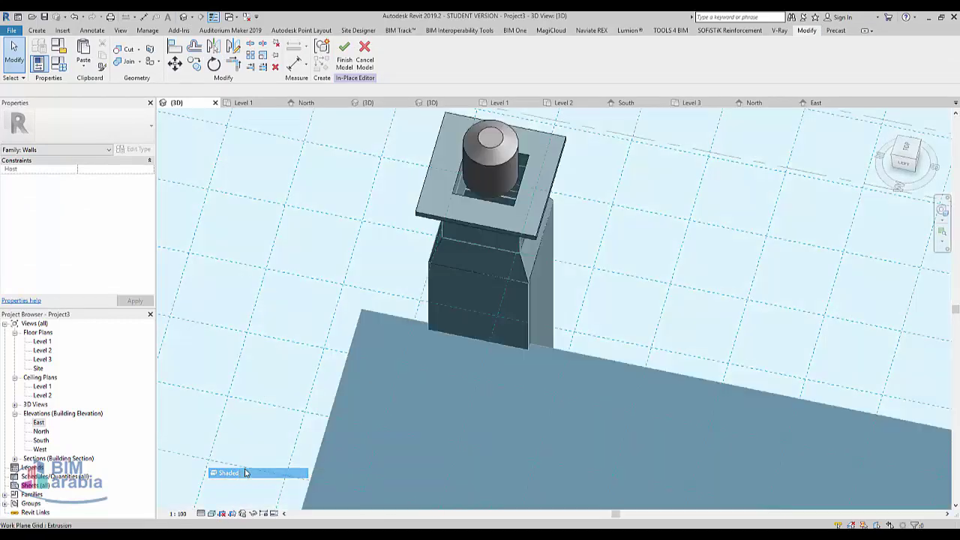
shift+middle_drag(507, 216, 443, 347)
scroll(443, 349, up, 3)
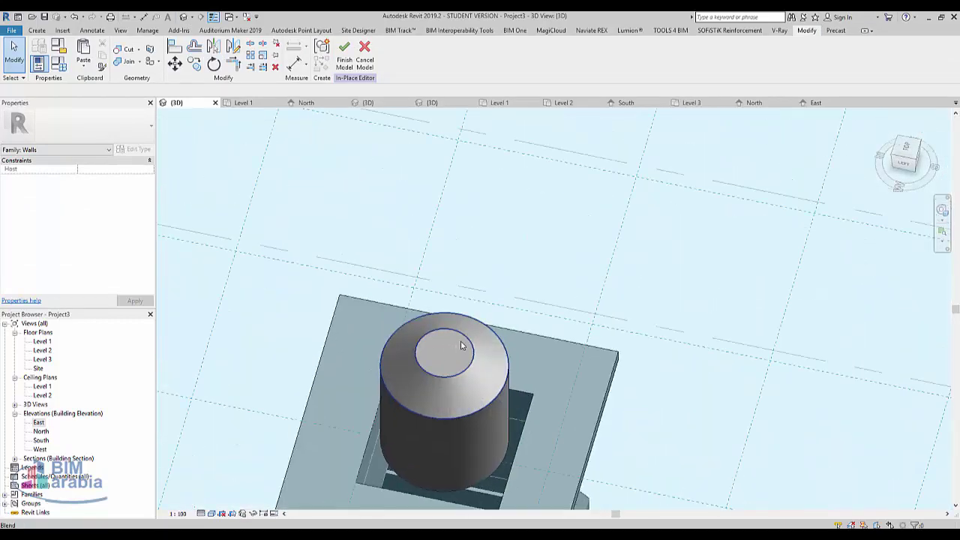
click(445, 350)
drag(445, 350, 441, 324)
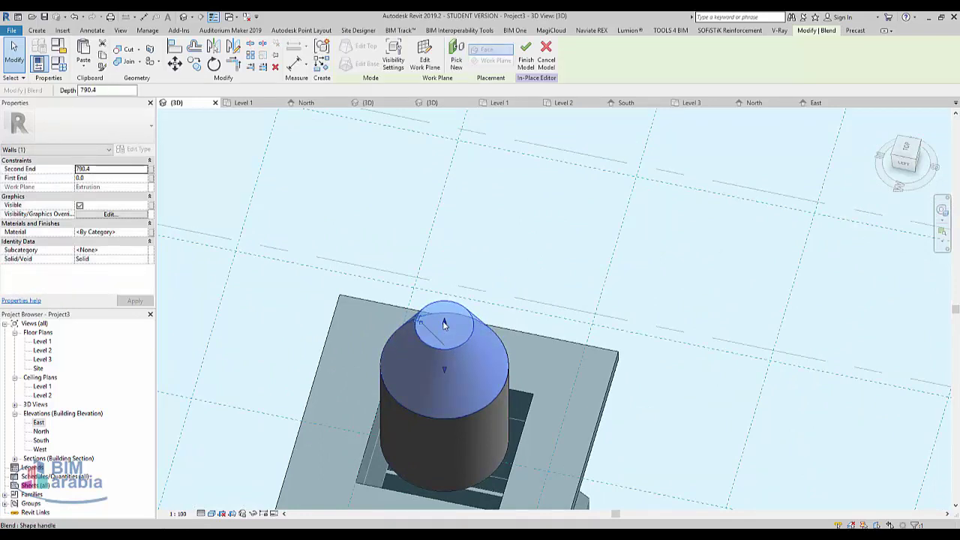
View the model from the left, then open the Level 3 floor plan
click(911, 166)
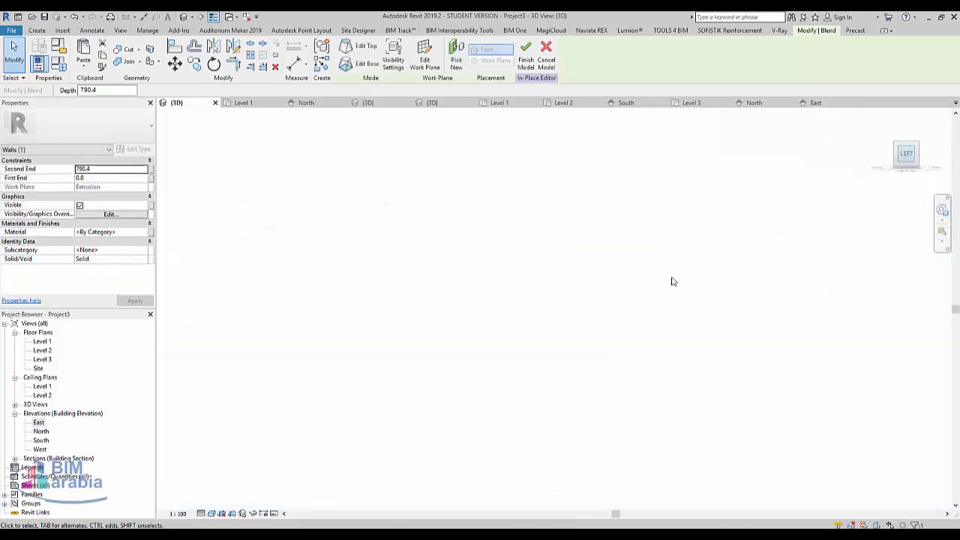
scroll(482, 275, down, 4)
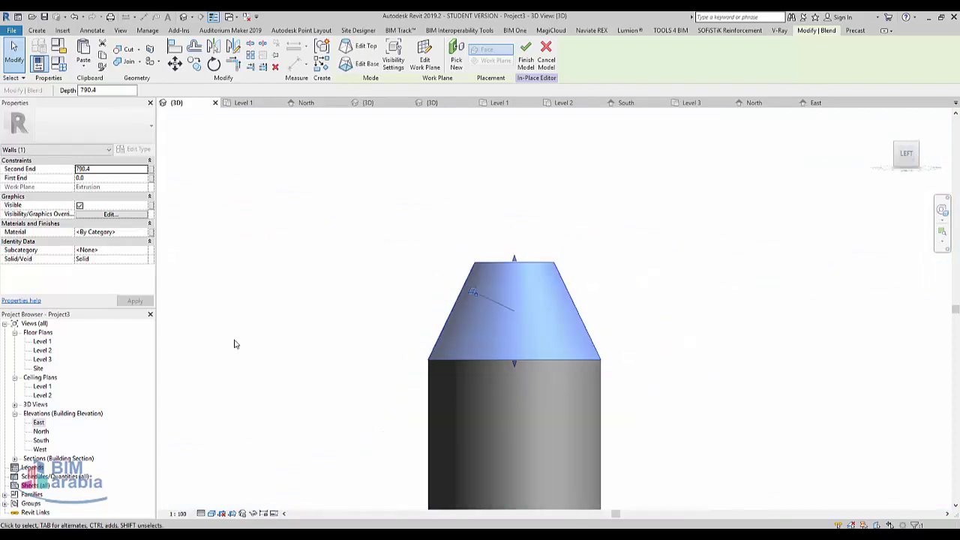
double_click(42, 360)
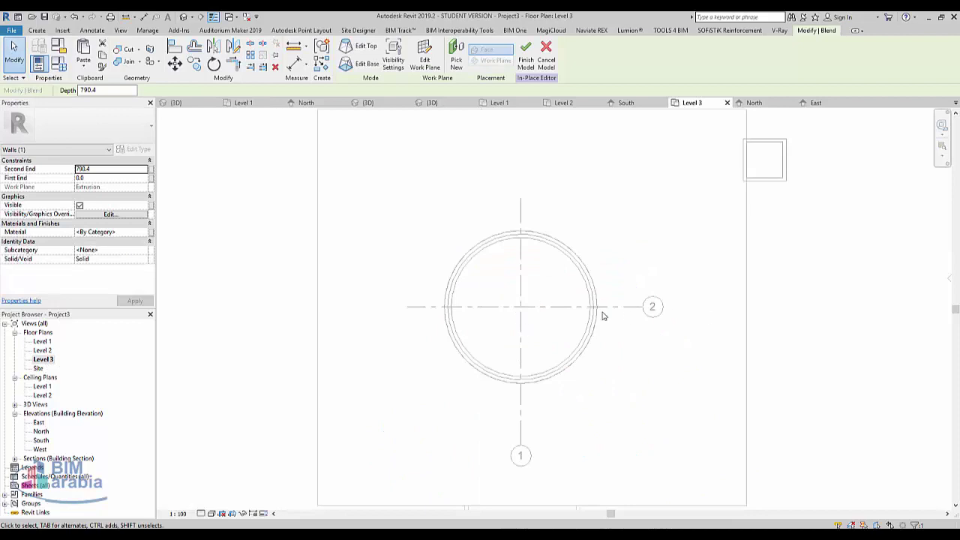
Draw a vertical reference plane from the wall's midpoint through the square
scroll(412, 357, down, 3)
scroll(531, 293, up, 3)
scroll(593, 268, up, 2)
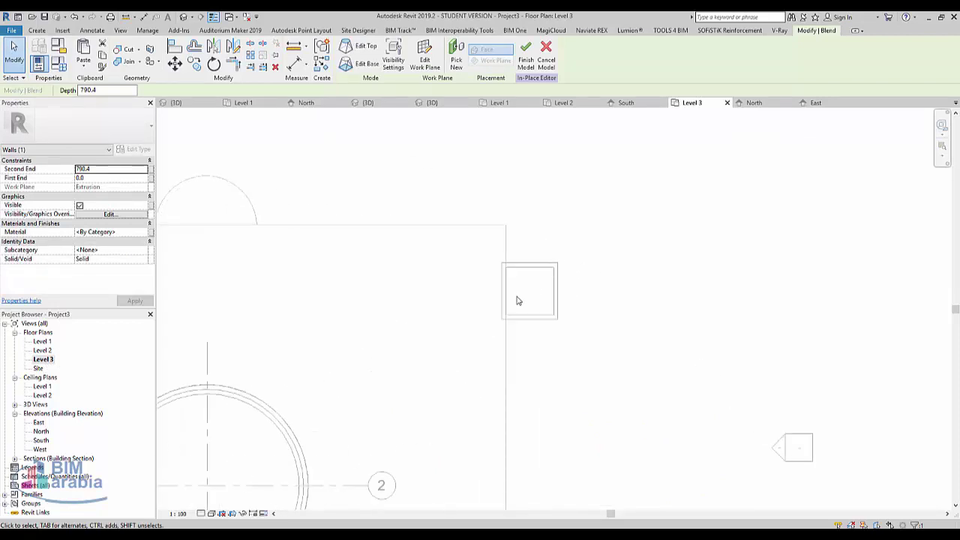
scroll(516, 300, up, 2)
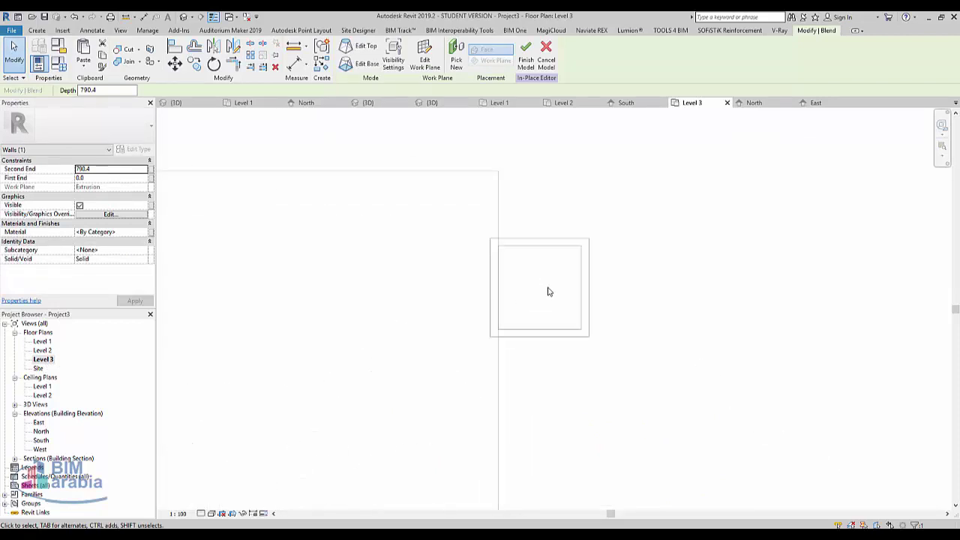
click(37, 30)
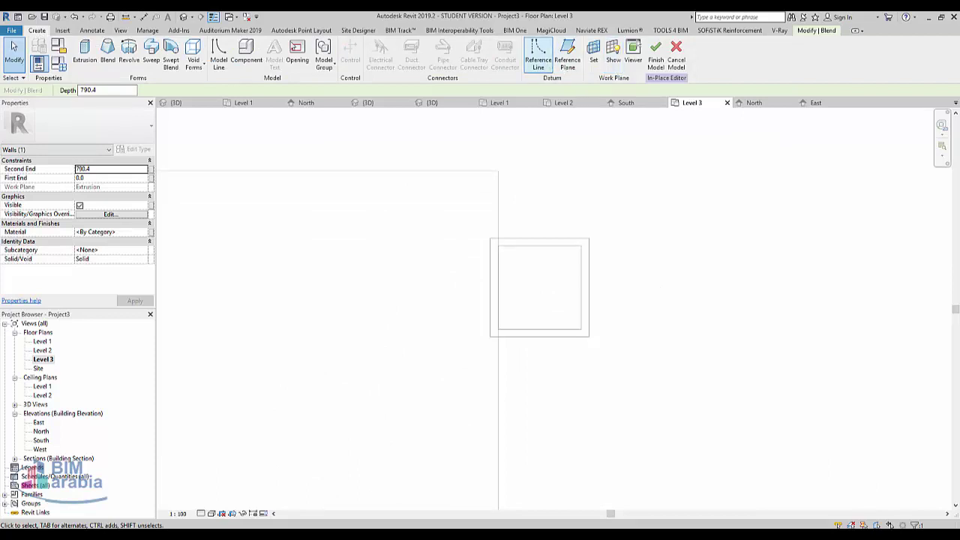
click(563, 66)
click(539, 337)
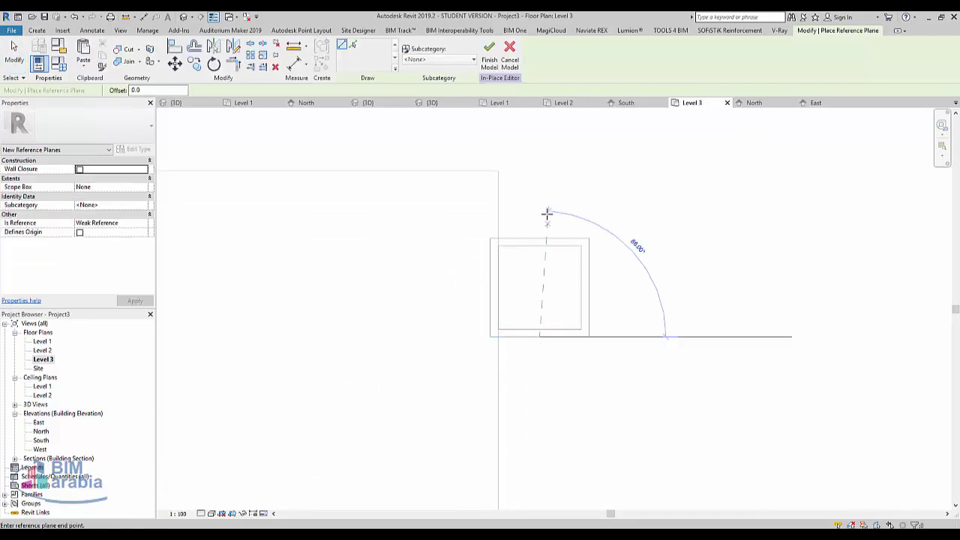
click(536, 196)
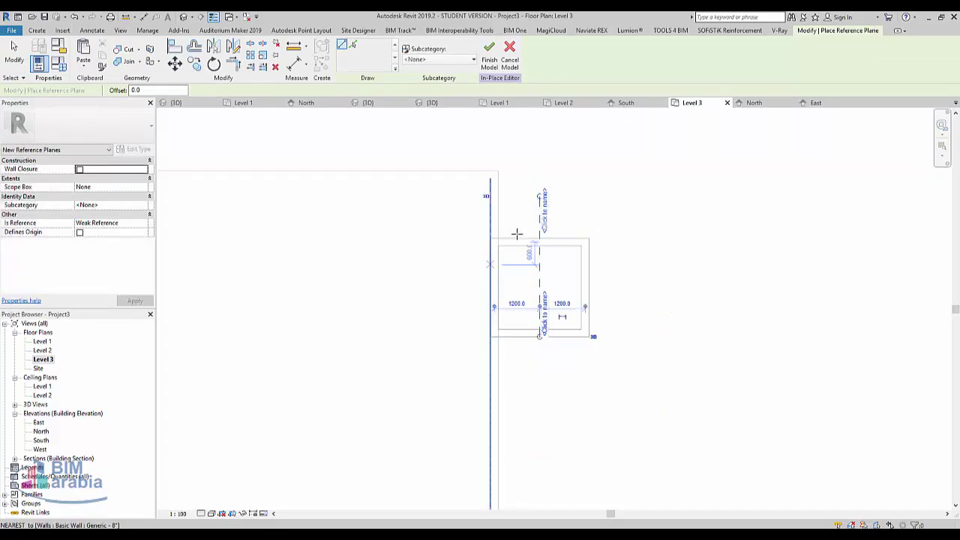
key(Escape)
key(Escape)
Set the reference plane to Strong Reference, named rp, and verify its properties
click(540, 202)
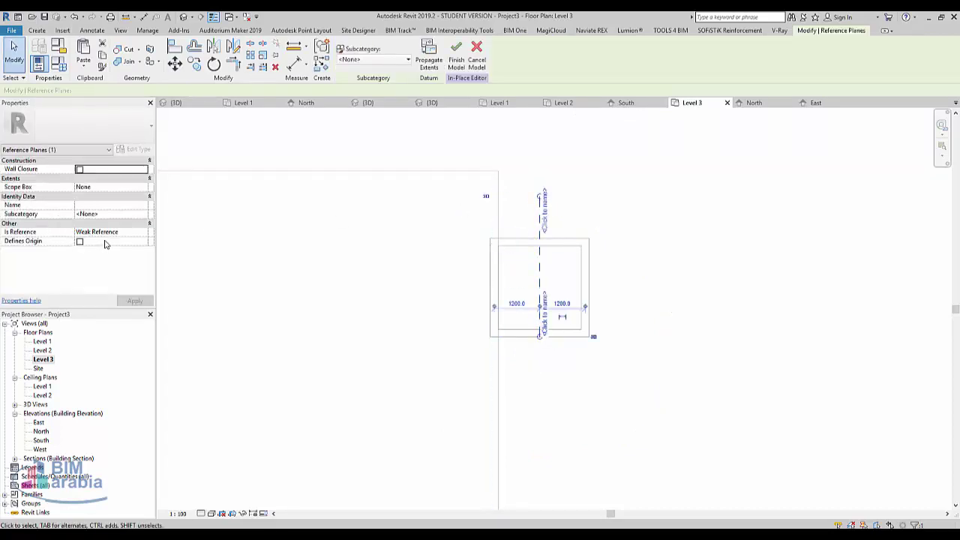
click(143, 233)
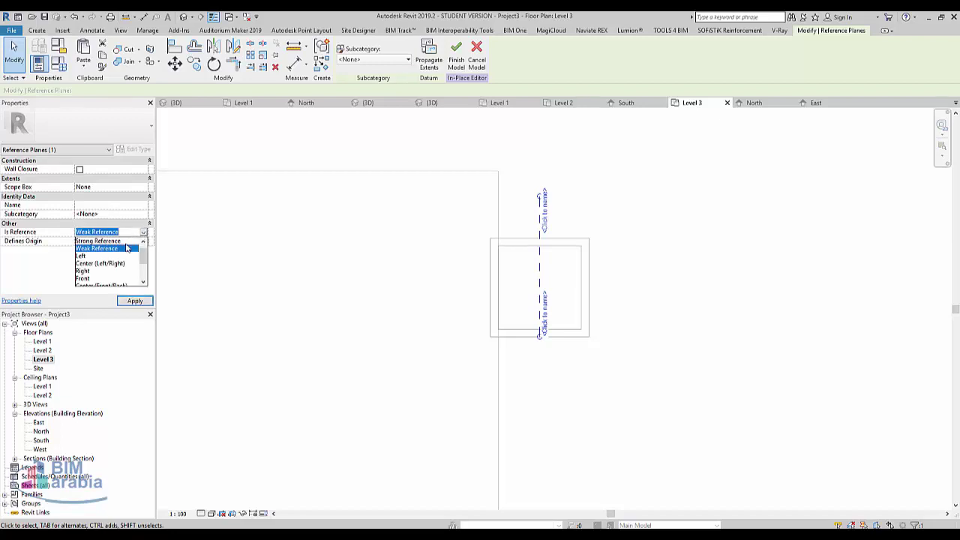
click(97, 241)
text(rp)
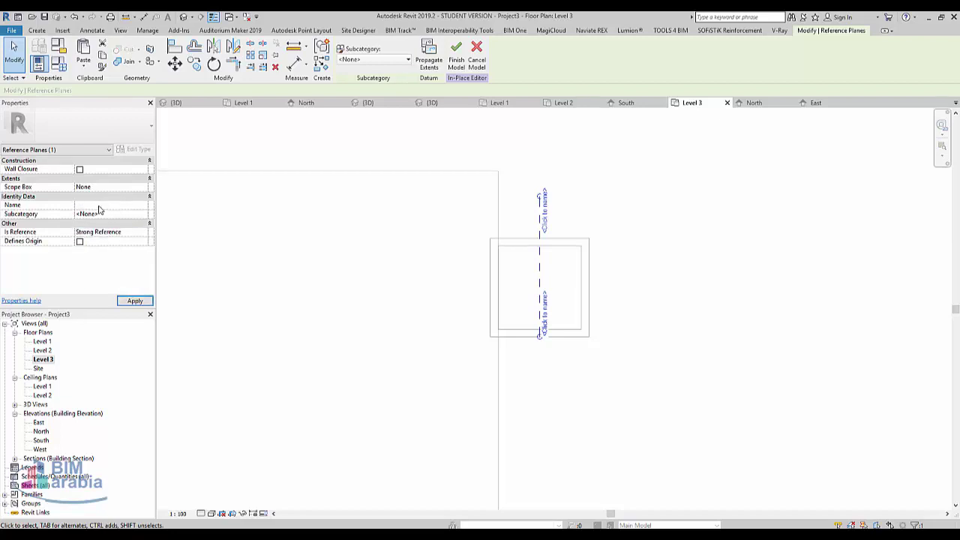
click(698, 255)
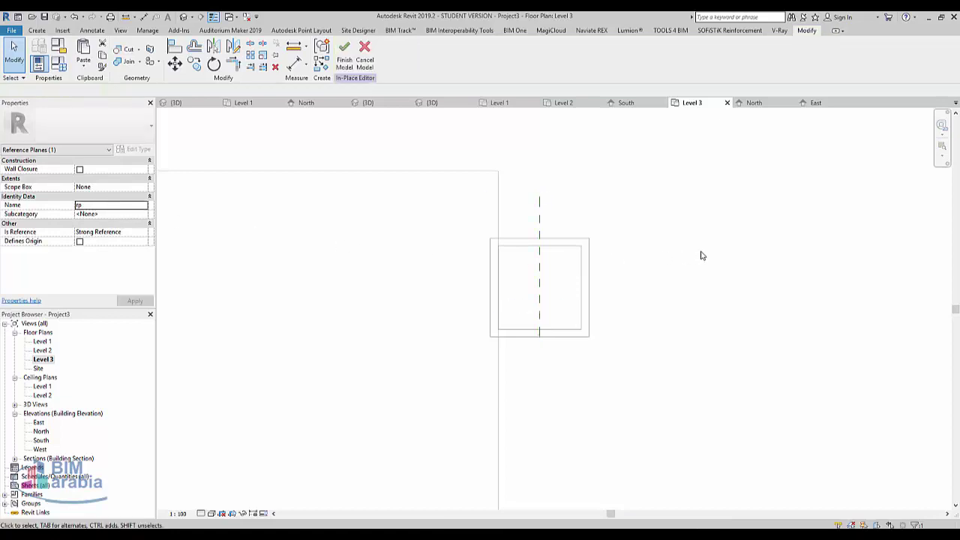
click(540, 285)
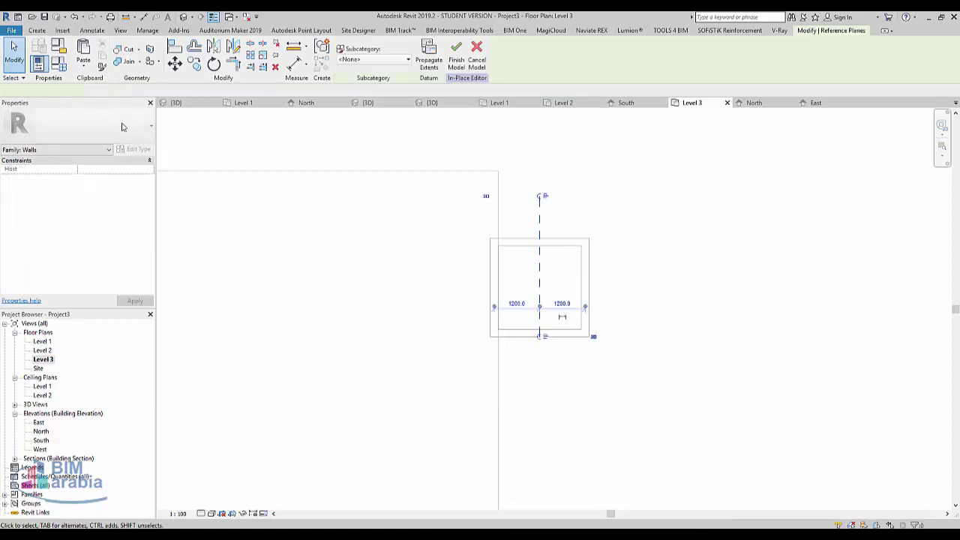
click(36, 31)
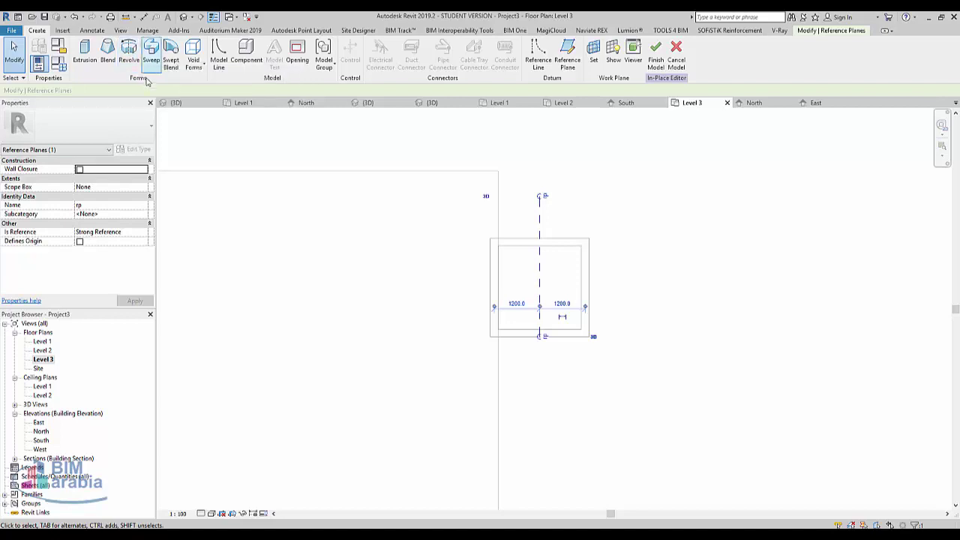
Start a revolve on the rp reference plane and open the East elevation for sketching
click(130, 60)
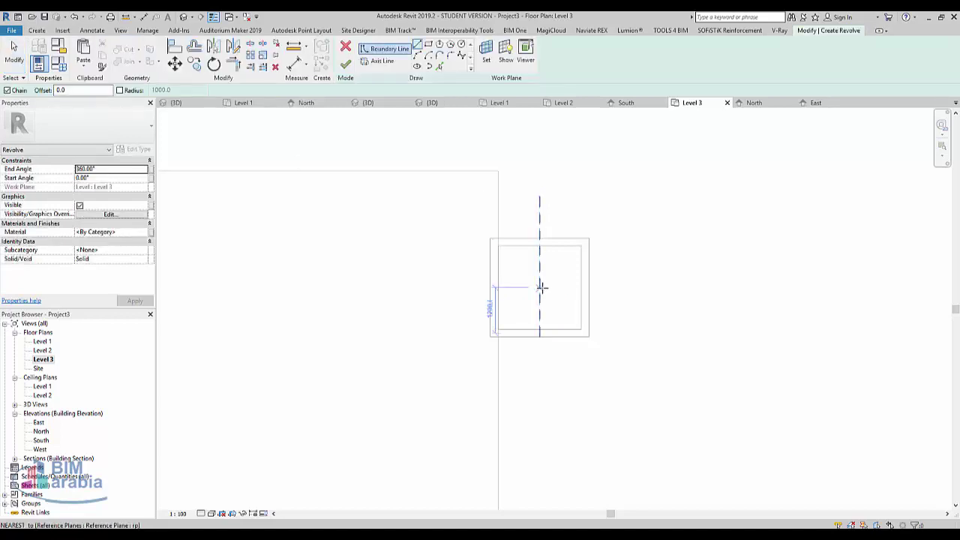
click(485, 60)
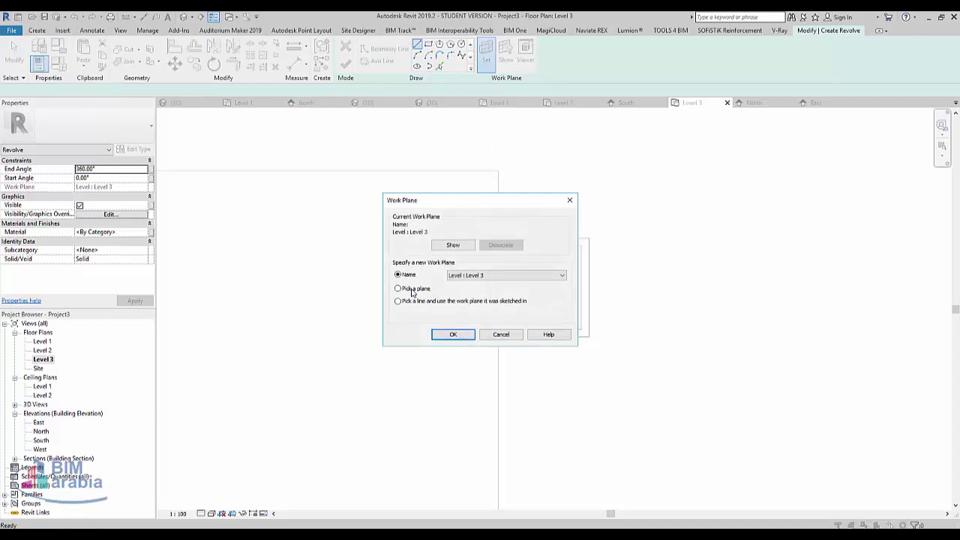
click(453, 334)
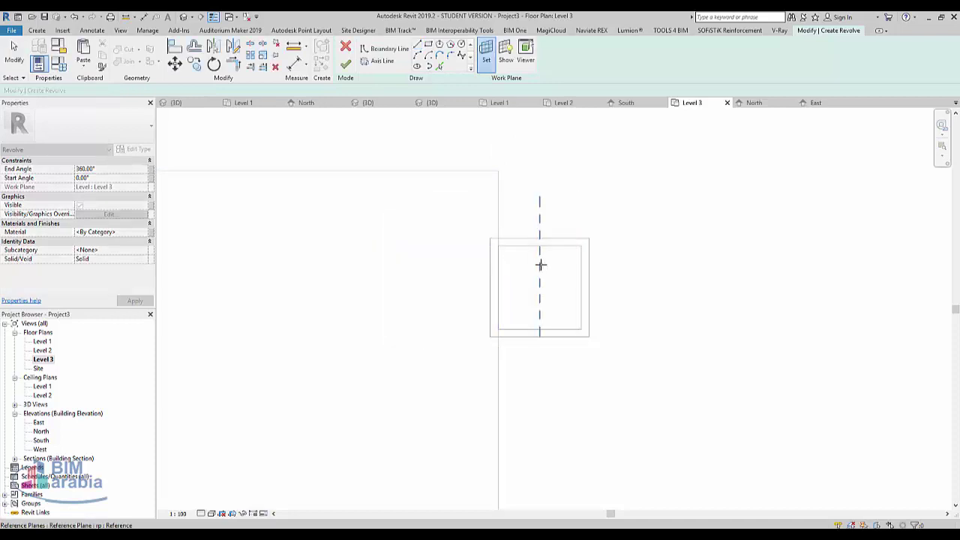
click(540, 224)
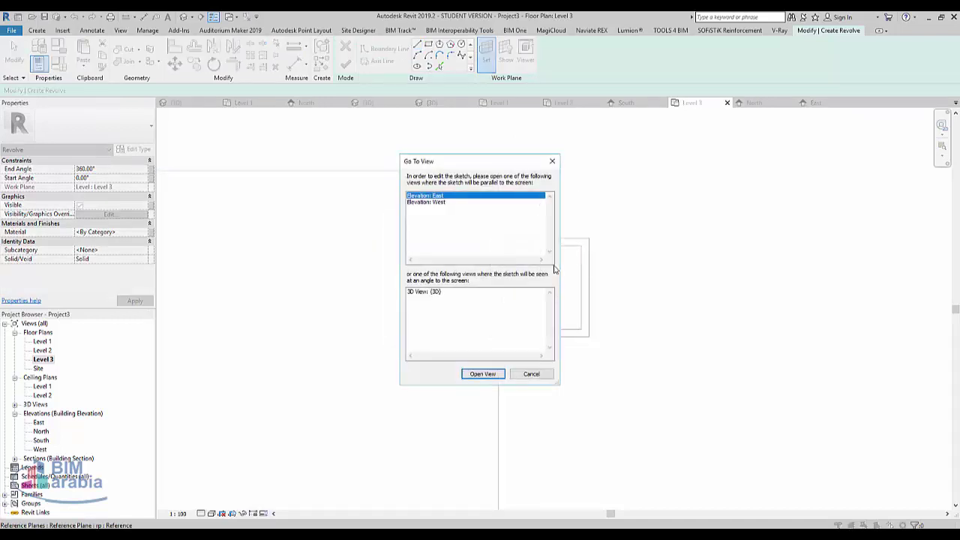
click(486, 374)
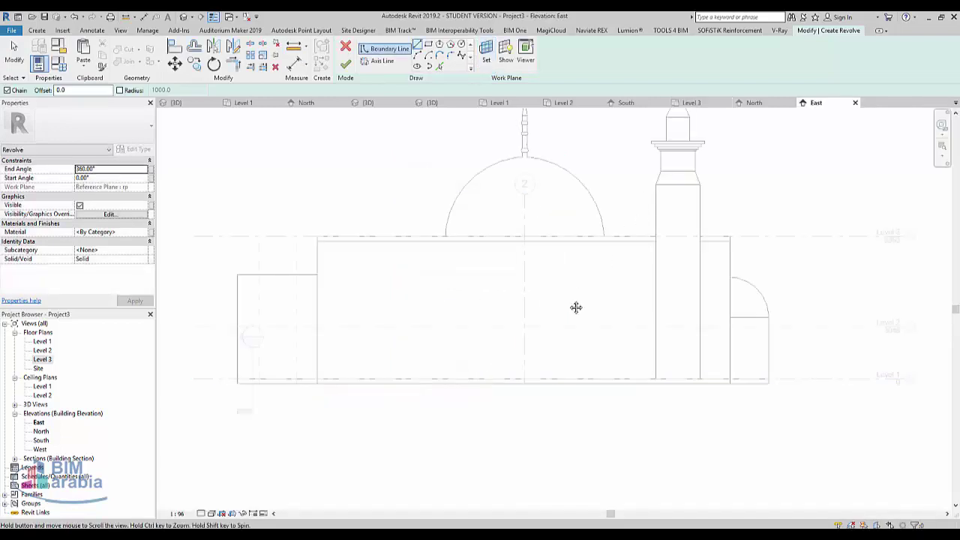
Draw the profile's vertical straight edge rising from the cap's top
scroll(516, 385, up, 3)
scroll(562, 296, up, 2)
scroll(487, 331, up, 2)
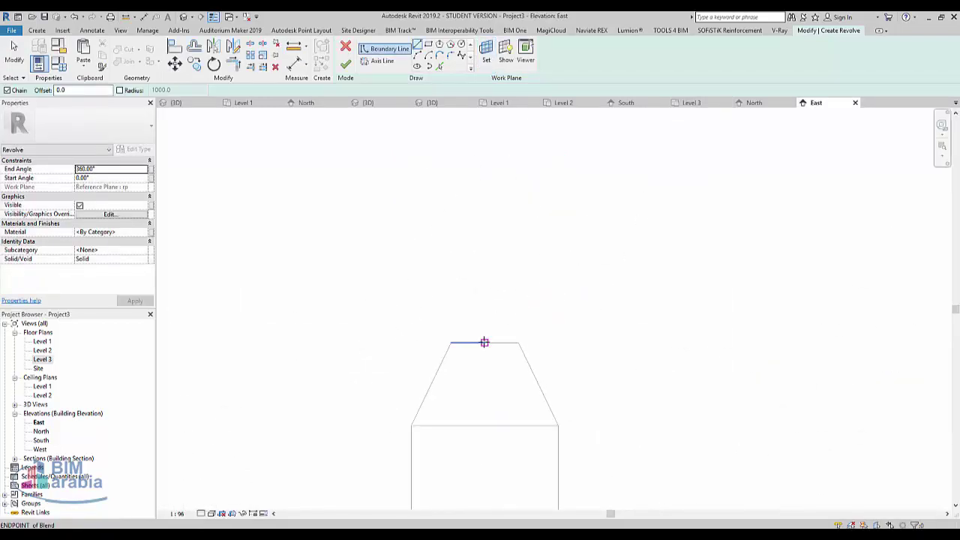
click(485, 343)
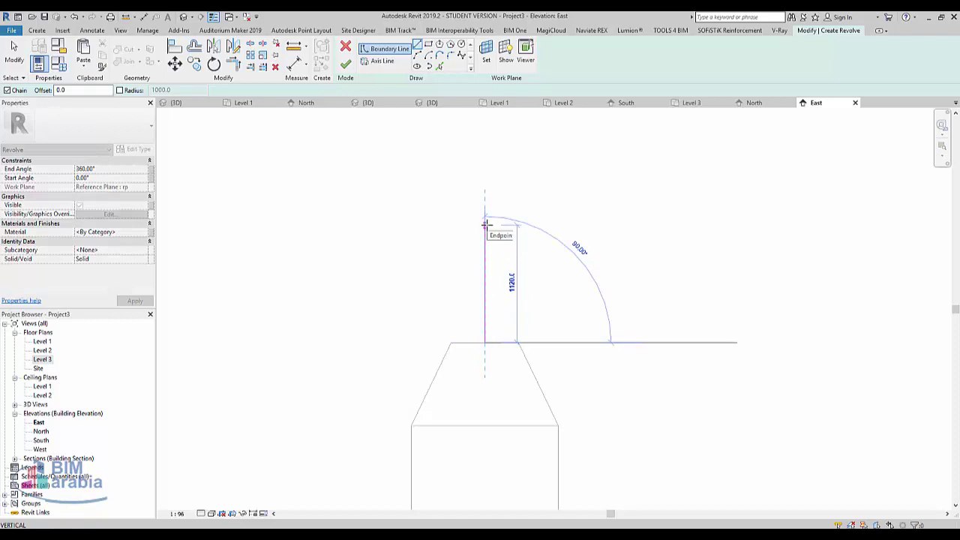
click(486, 224)
Add chained arc segments forming the upper part of the bulb profile
click(418, 56)
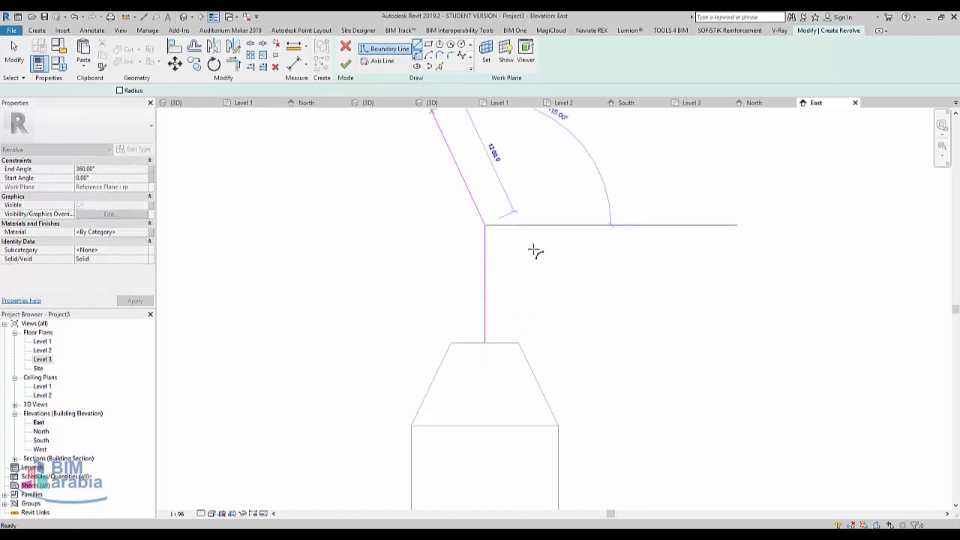
scroll(495, 264, up, 2)
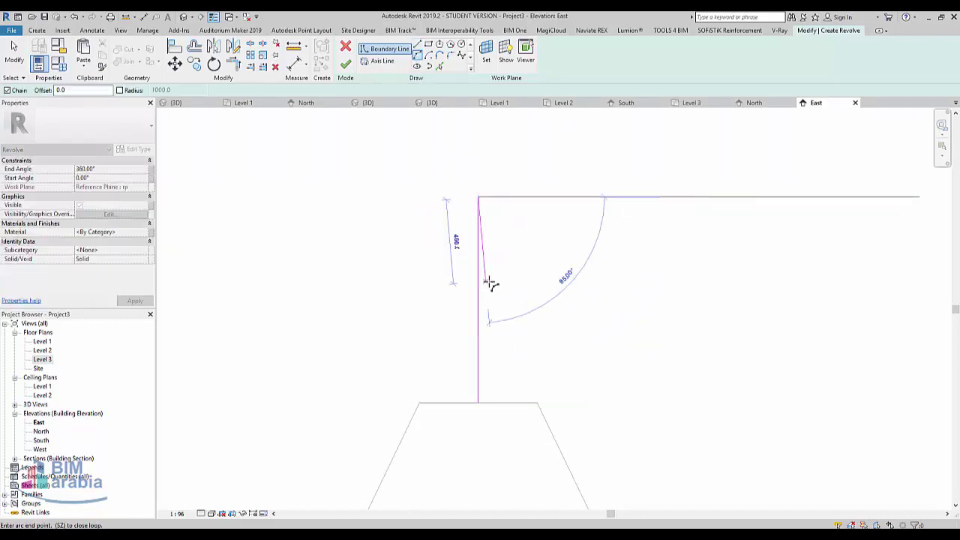
click(490, 282)
click(495, 252)
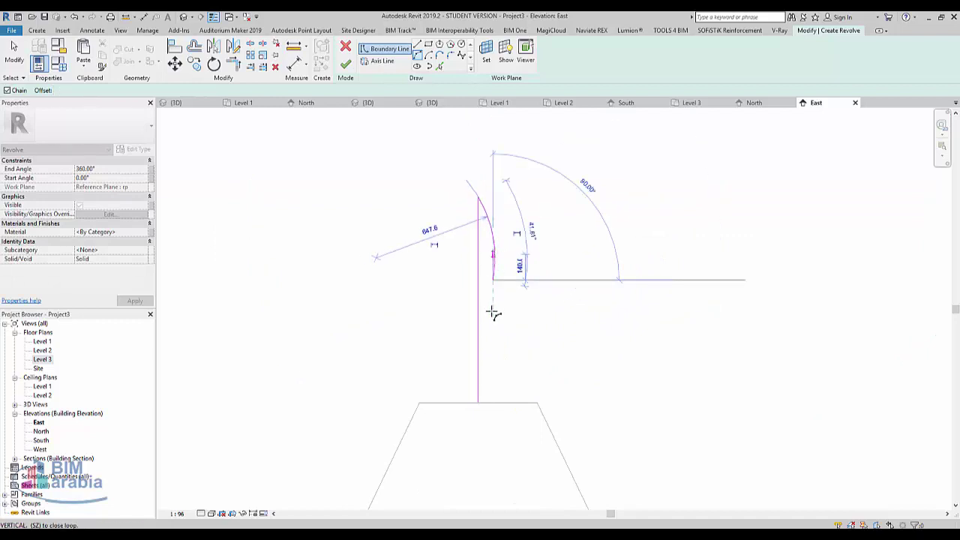
click(493, 313)
scroll(495, 323, up, 2)
scroll(495, 318, up, 2)
scroll(502, 292, up, 2)
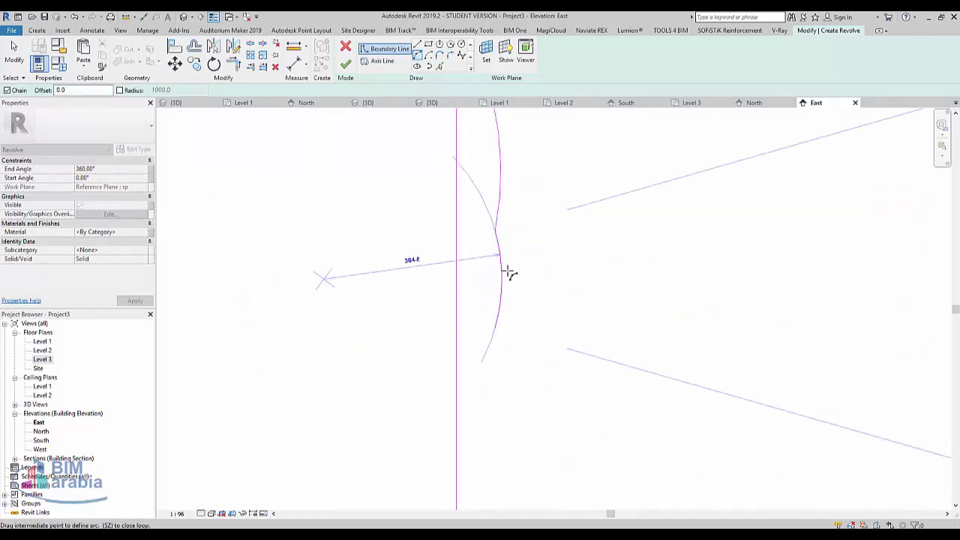
click(507, 271)
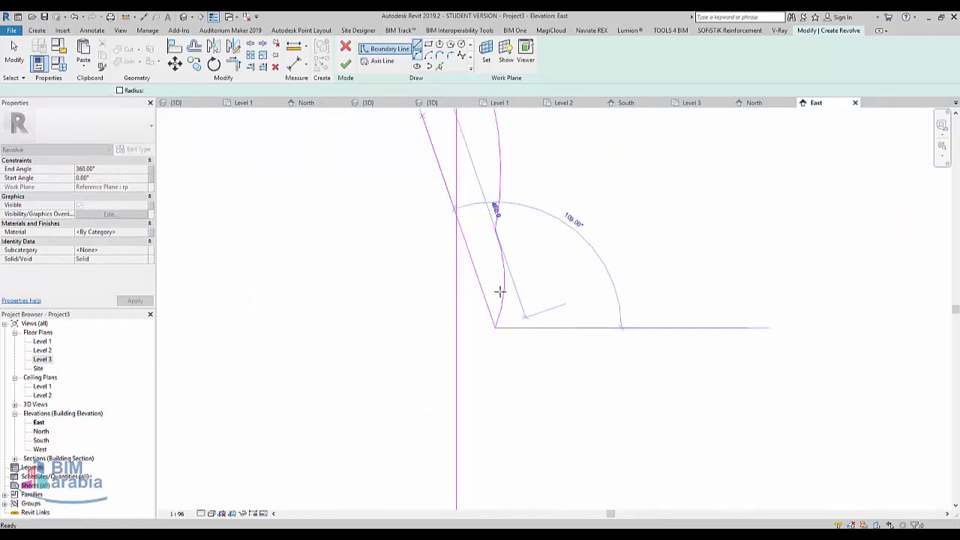
middle_drag(495, 328, 495, 435)
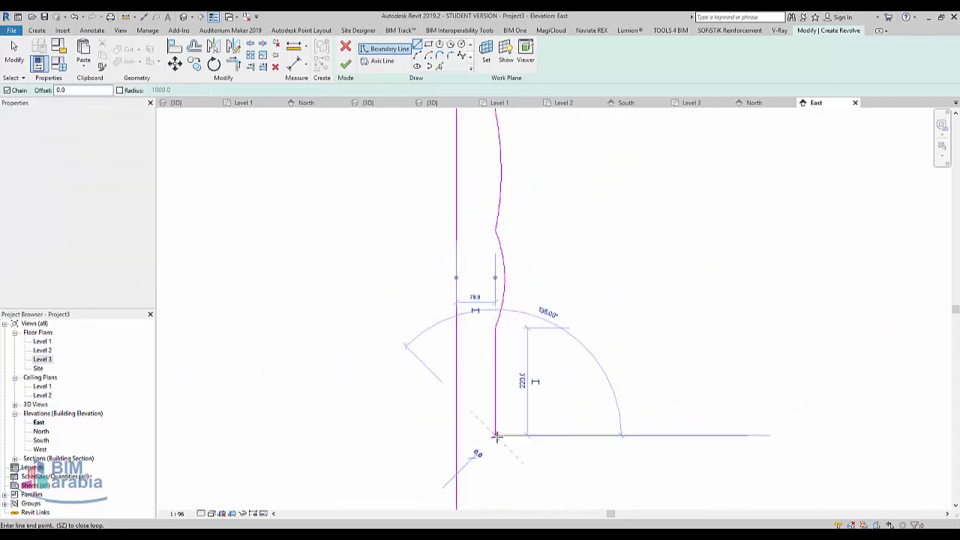
Draw the lower bulb arcs and close the profile loop at its bottom
click(421, 66)
click(498, 488)
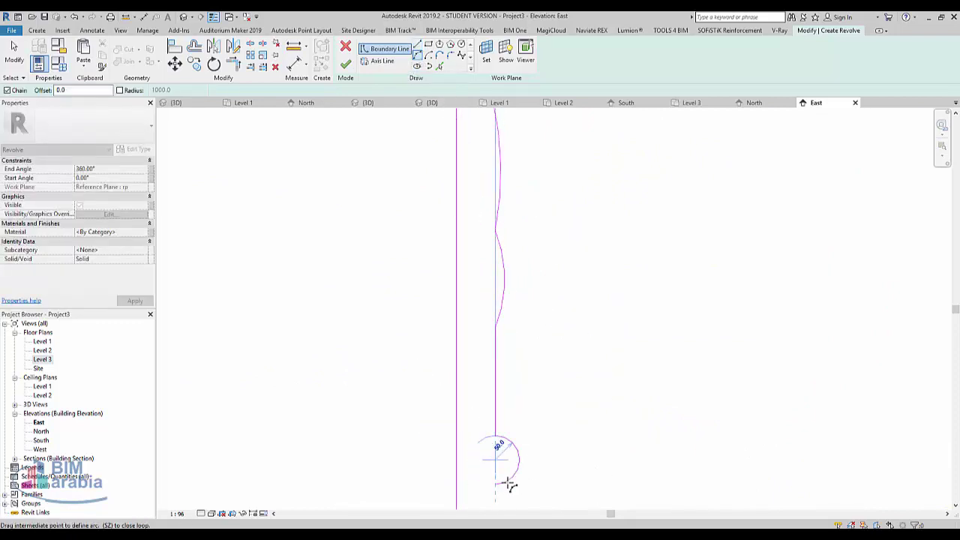
scroll(507, 461, up, 3)
click(504, 439)
scroll(510, 429, down, 4)
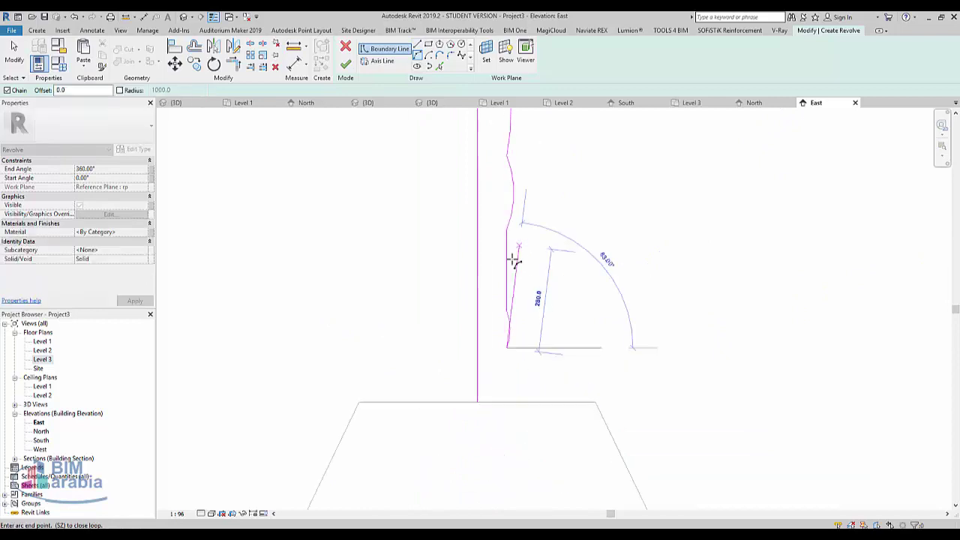
click(507, 405)
scroll(508, 386, up, 2)
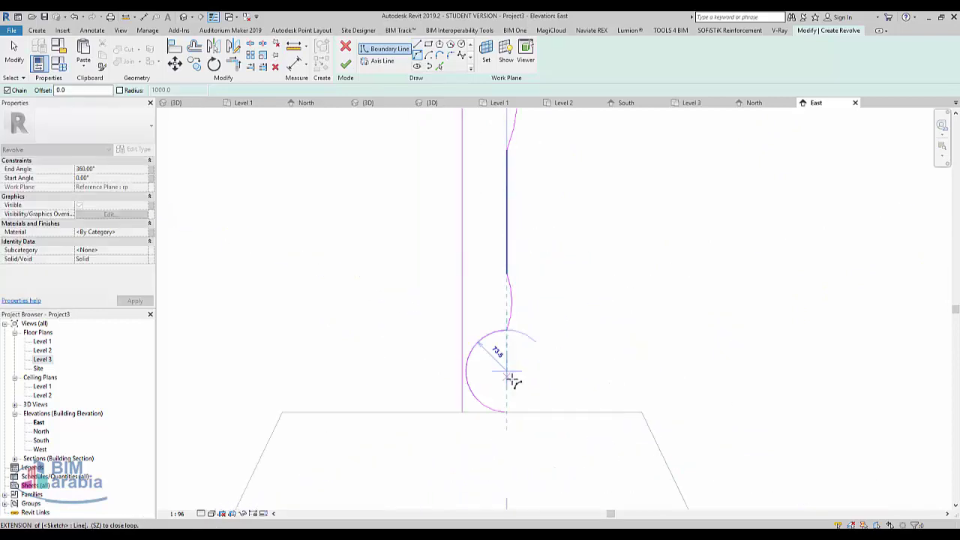
click(512, 381)
scroll(467, 420, up, 1)
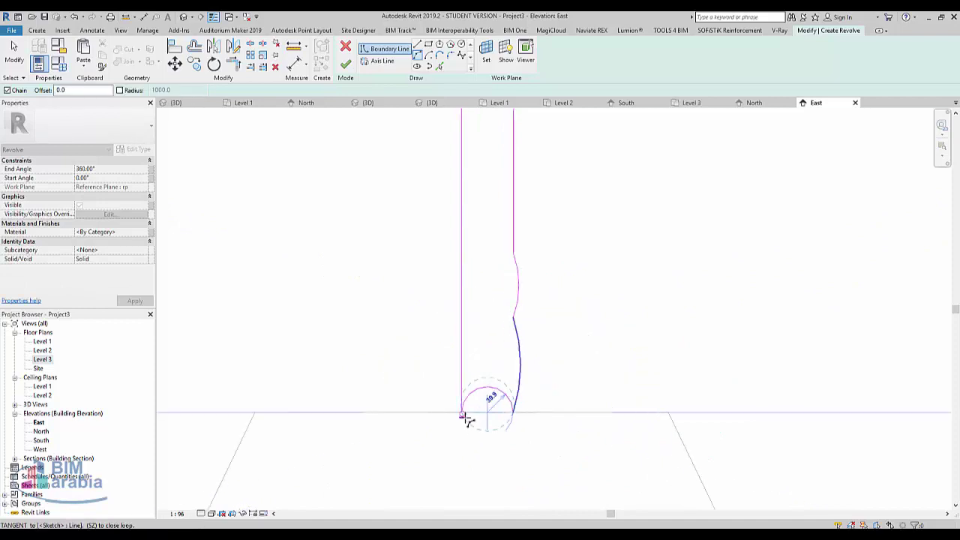
scroll(467, 422, up, 1)
click(466, 424)
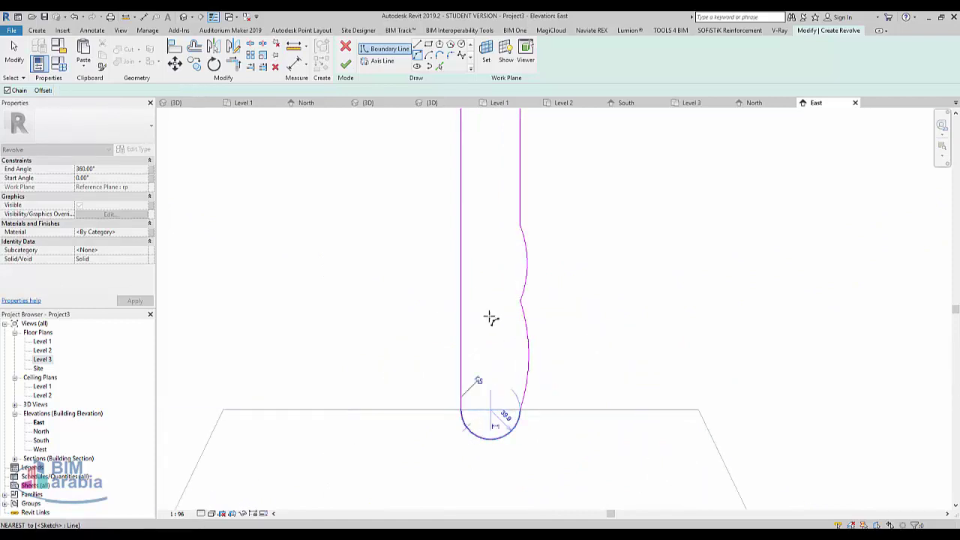
Add an axis line along the profile's straight side and finish the revolve
click(345, 66)
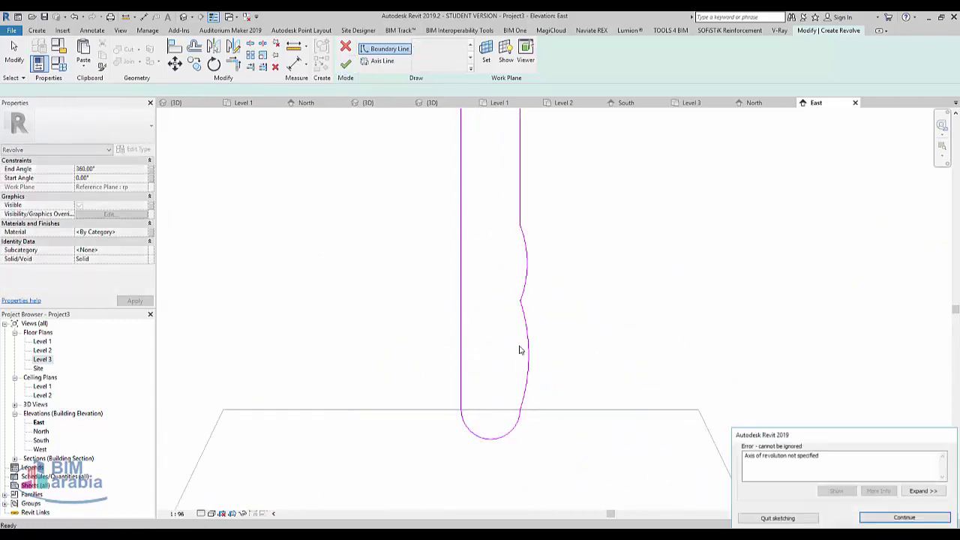
click(861, 520)
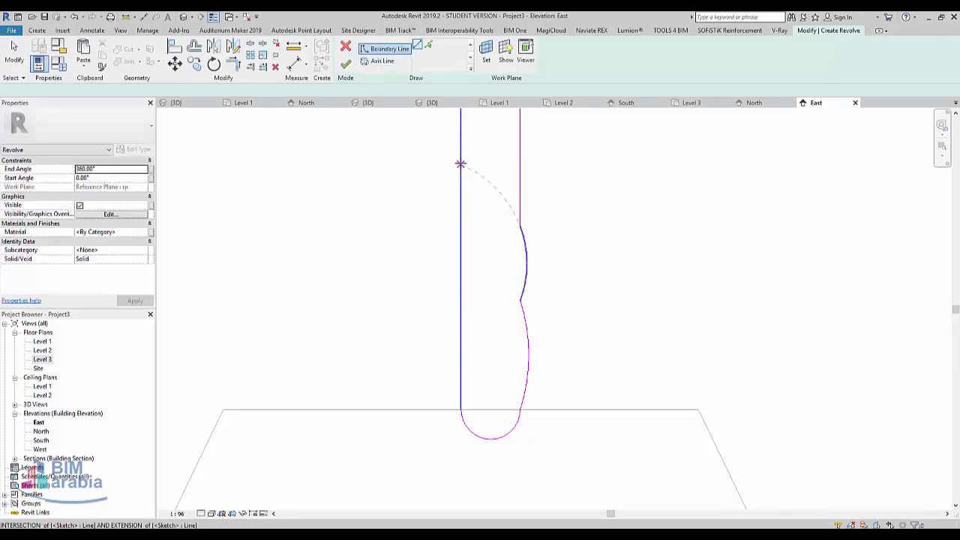
click(461, 163)
click(426, 261)
click(345, 66)
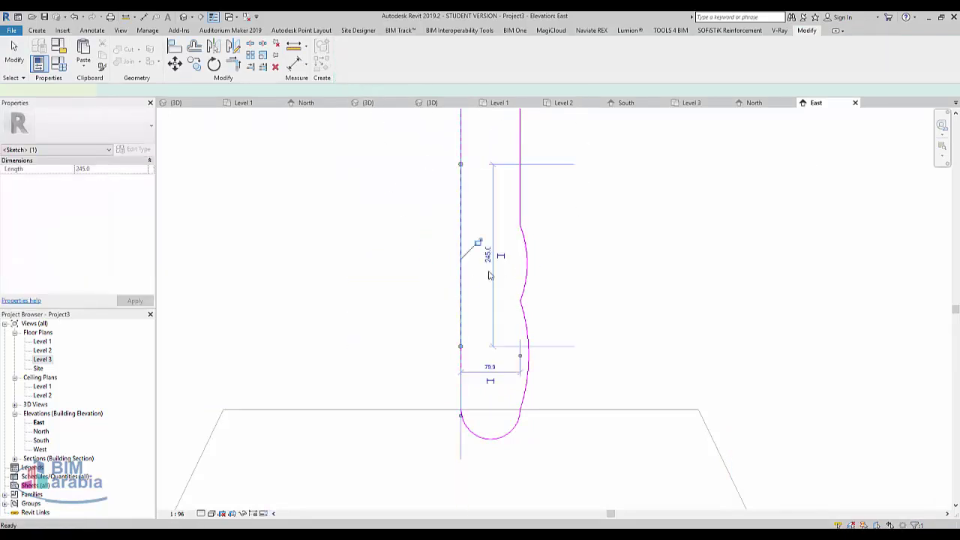
Open the default 3D view to see the finial atop the cone
scroll(454, 341, down, 3)
scroll(454, 342, down, 1)
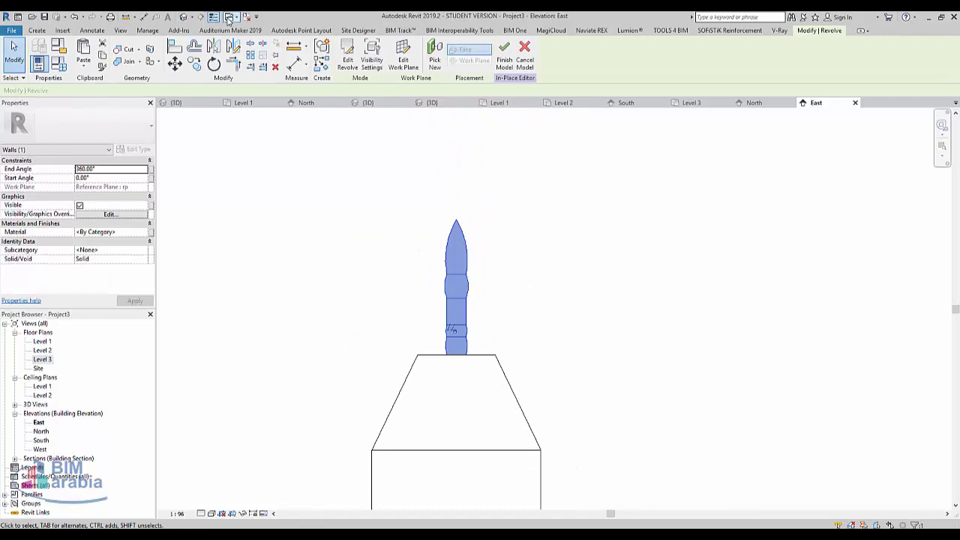
click(186, 18)
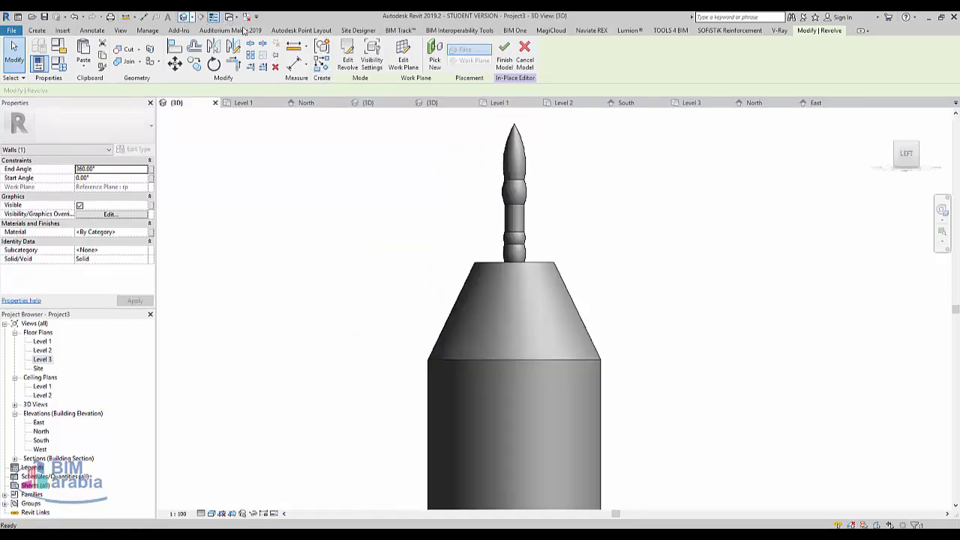
Edit the cone blend's top circle to a 150 radius and finish the edit
click(546, 270)
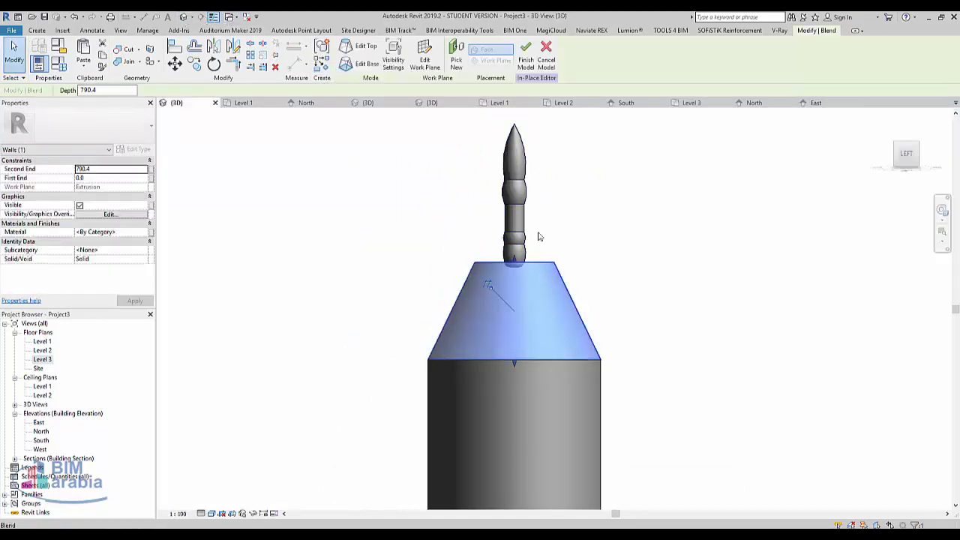
click(359, 46)
mouse_move(540, 366)
shift+middle_down()
mouse_move(551, 387)
mouse_move(540, 396)
shift+middle_up()
click(538, 370)
scroll(526, 360, up, 3)
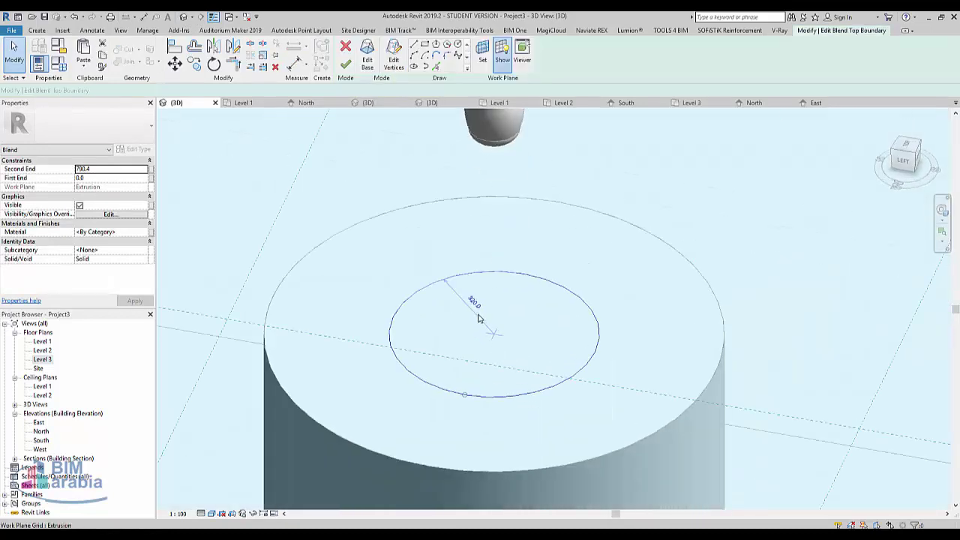
click(473, 302)
text(150)
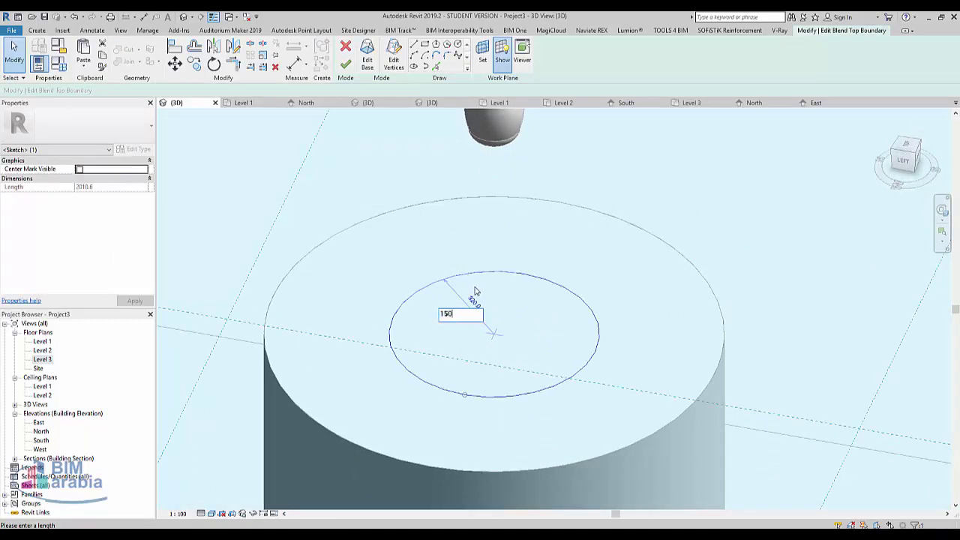
key(Return)
click(345, 63)
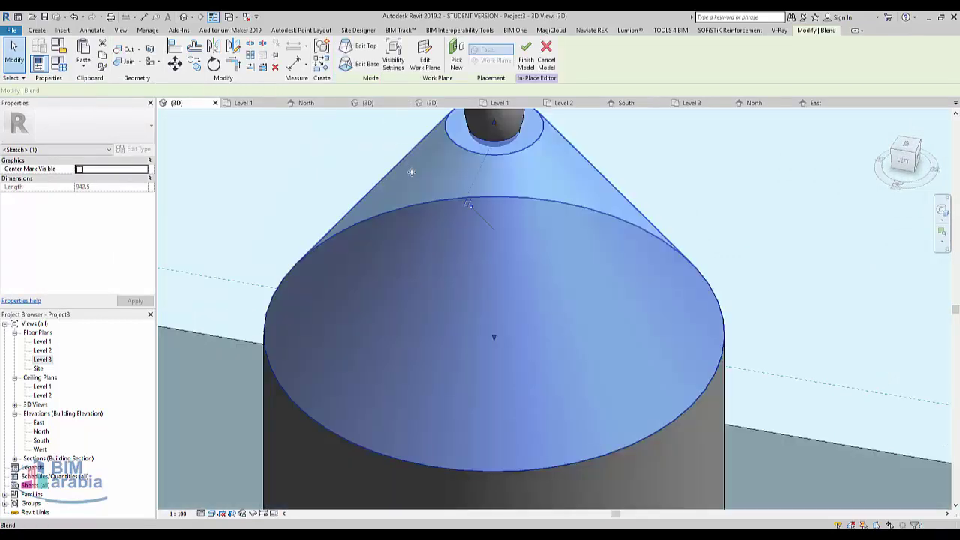
scroll(574, 292, down, 3)
scroll(574, 291, down, 3)
scroll(573, 291, down, 2)
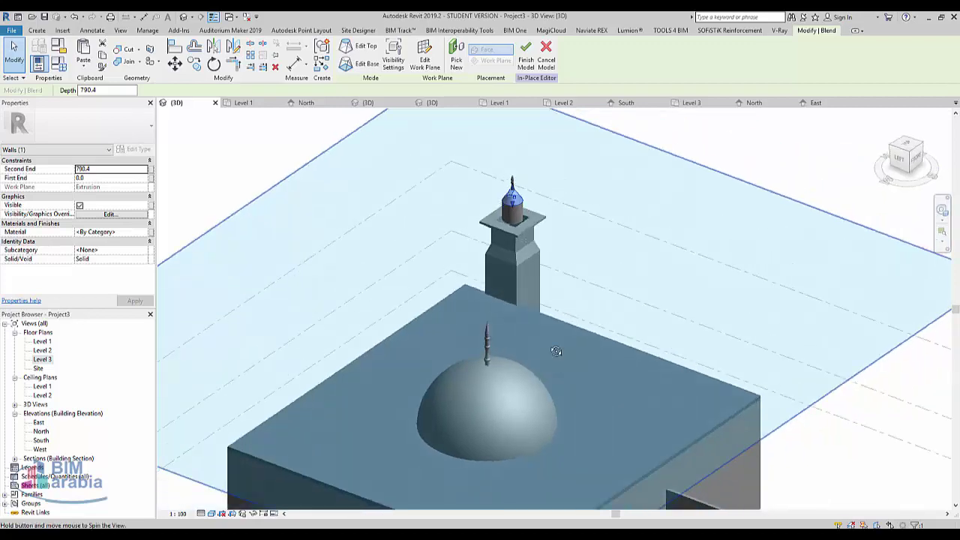
shift+middle_drag(574, 291, 646, 443)
Orbit around the minaret beside the dome, then close the in-place model with Finish Model
click(635, 440)
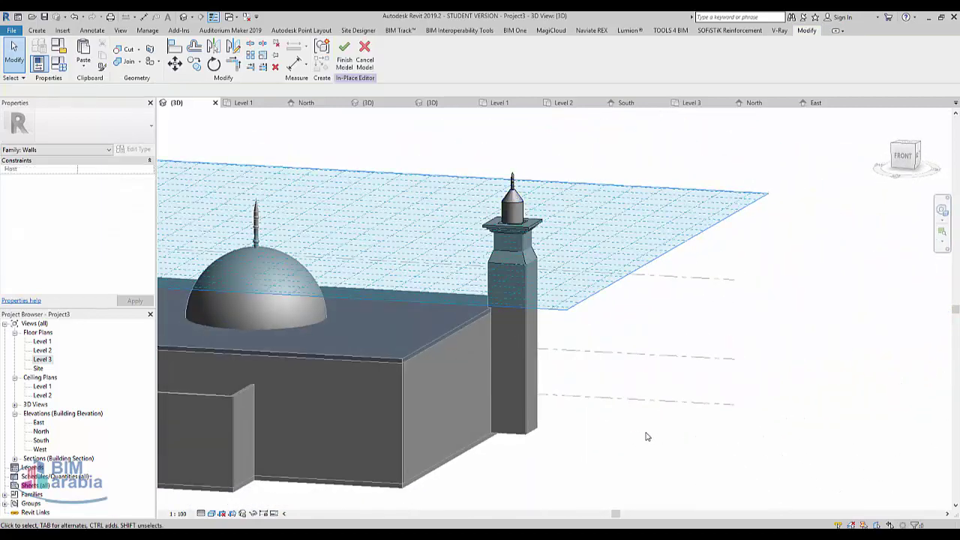
shift+middle_drag(552, 397, 385, 277)
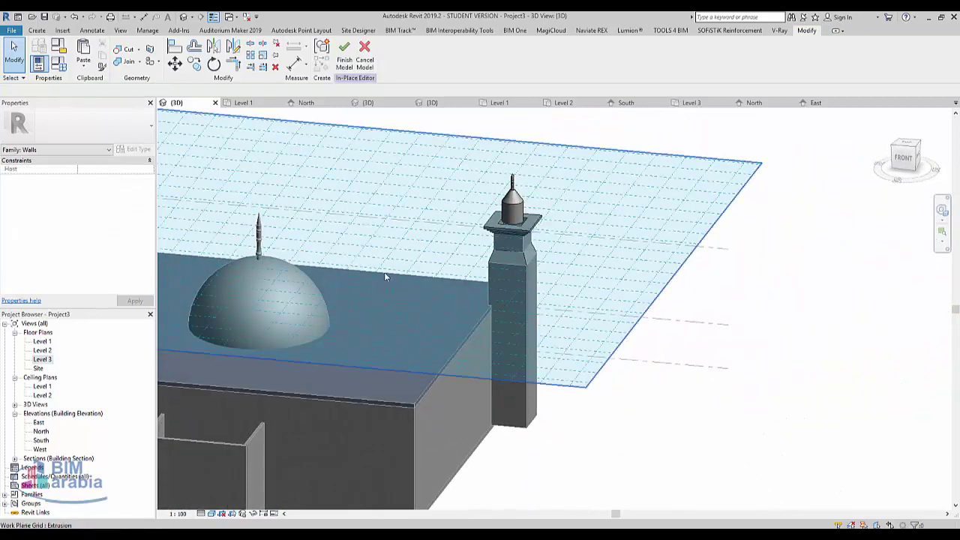
mouse_move(398, 361)
shift+middle_down()
mouse_move(532, 295)
mouse_move(448, 417)
shift+middle_up()
scroll(531, 295, up, 3)
scroll(516, 283, up, 3)
scroll(511, 288, down, 5)
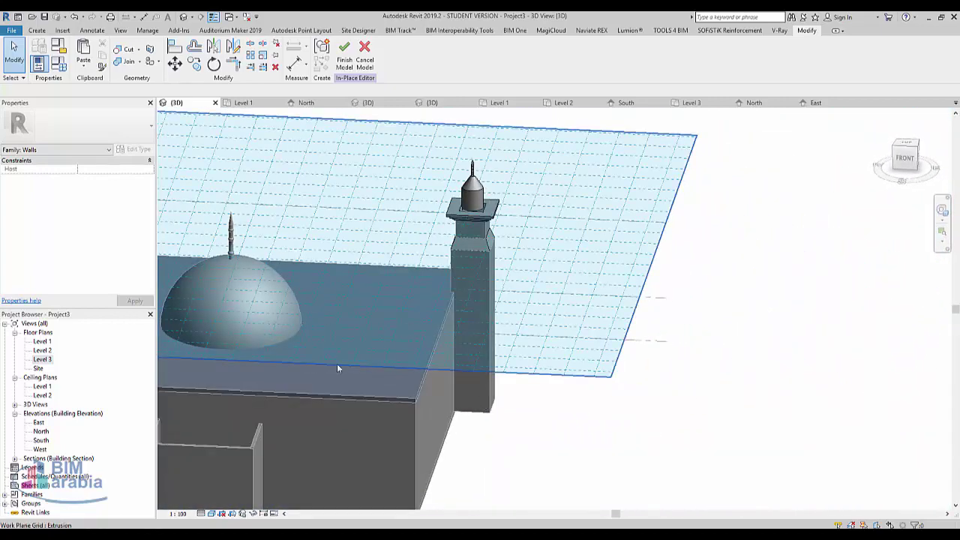
middle_drag(337, 367, 421, 318)
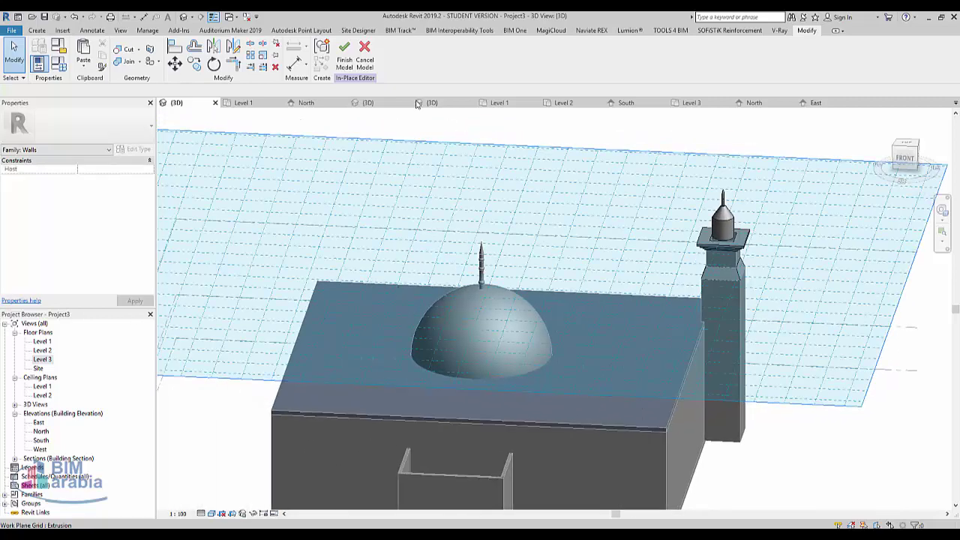
click(346, 61)
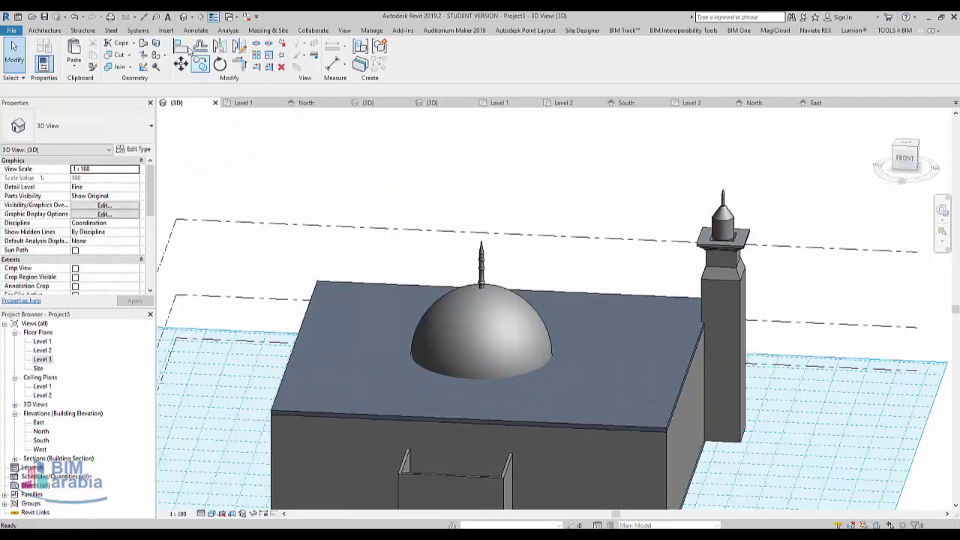